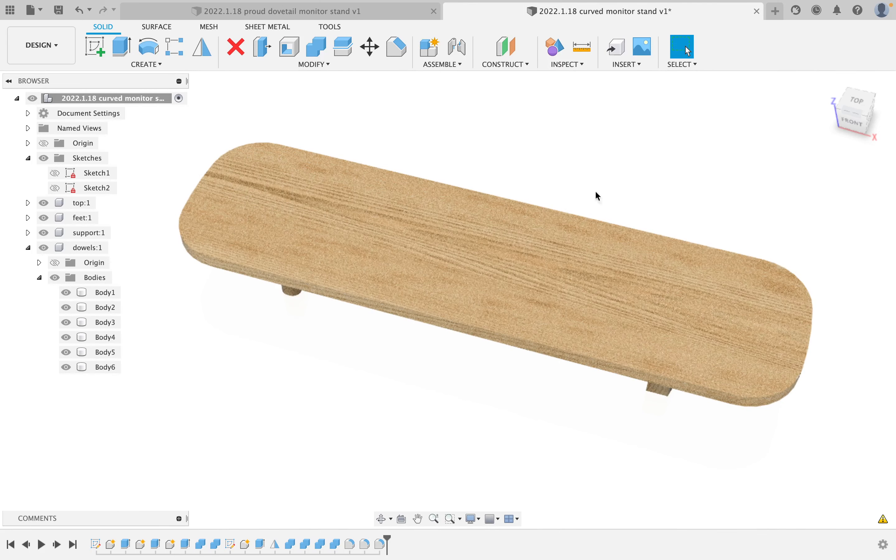
Close the curved monitor stand design and show the document units of the proud dovetail monitor stand design
mouse_move(564, 434)
shift+middle_down()
mouse_move(578, 355)
mouse_move(562, 310)
mouse_move(573, 352)
mouse_move(554, 413)
mouse_move(556, 445)
shift+middle_up()
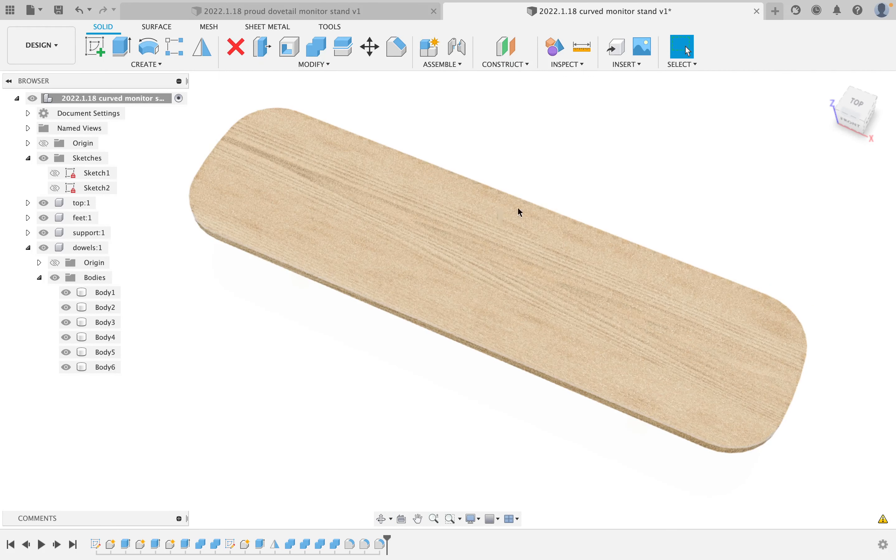
click(757, 11)
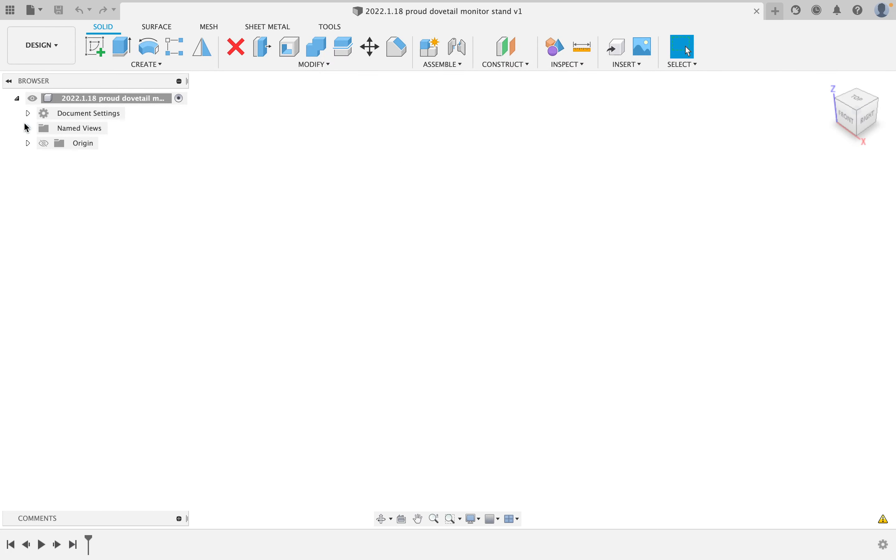
click(29, 113)
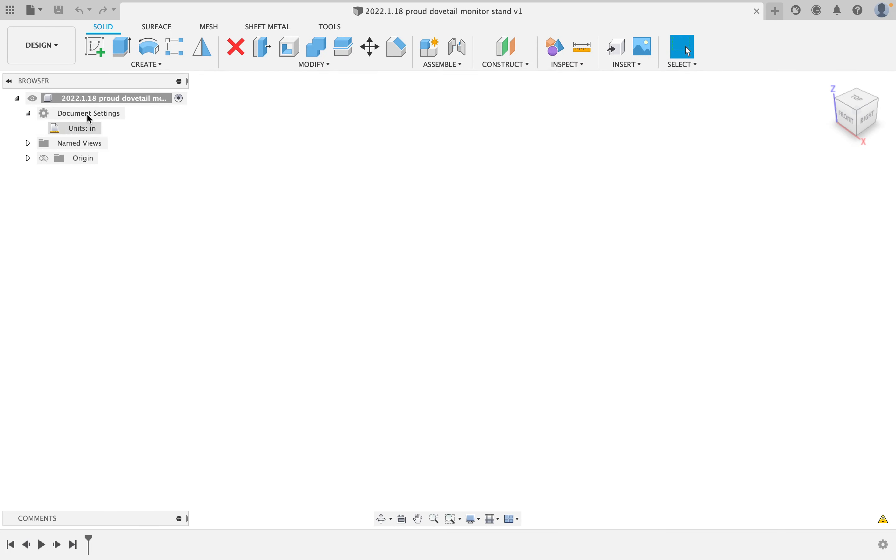
Start a sketch on the front plane and draw a center rectangle on the origin, about 7 in wide
click(93, 49)
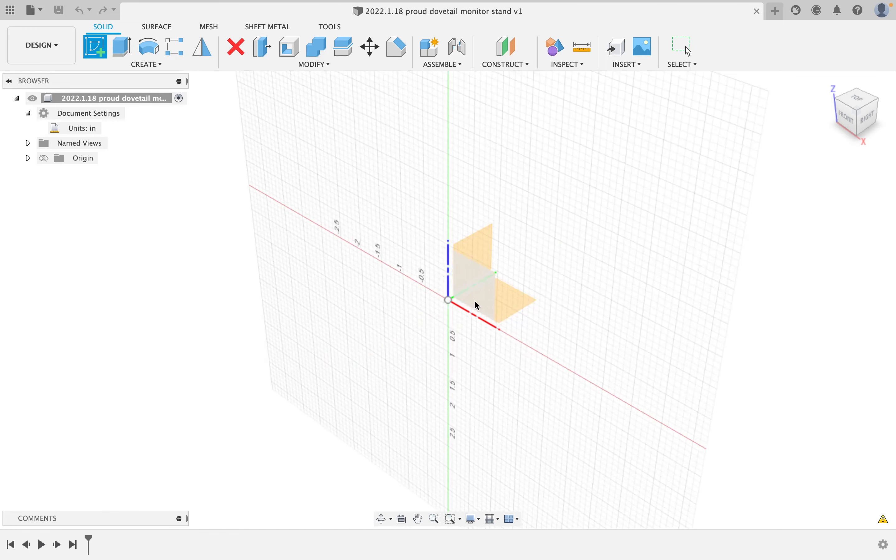
click(470, 283)
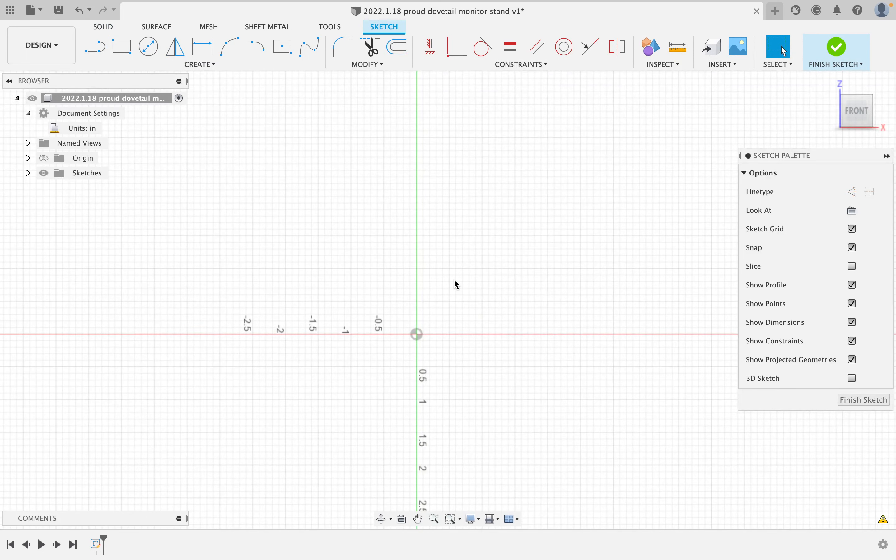
scroll(456, 285, down, 3)
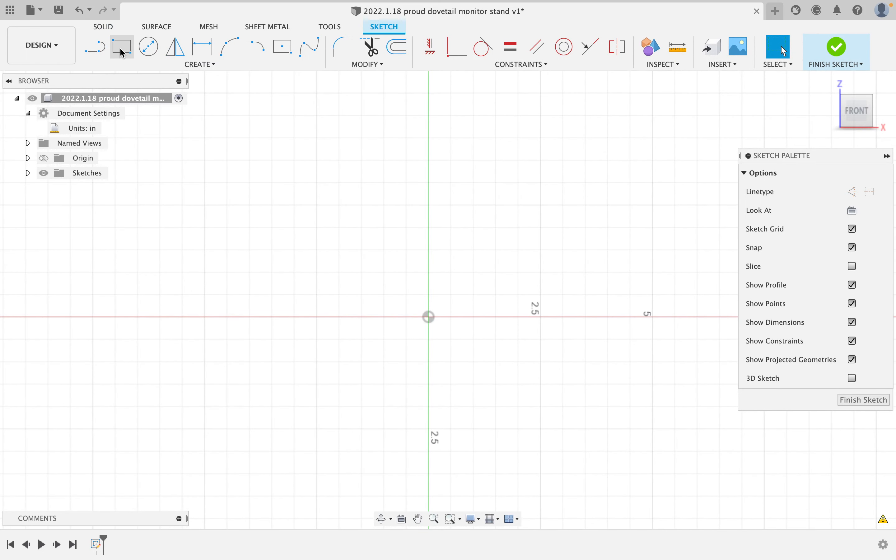
click(279, 48)
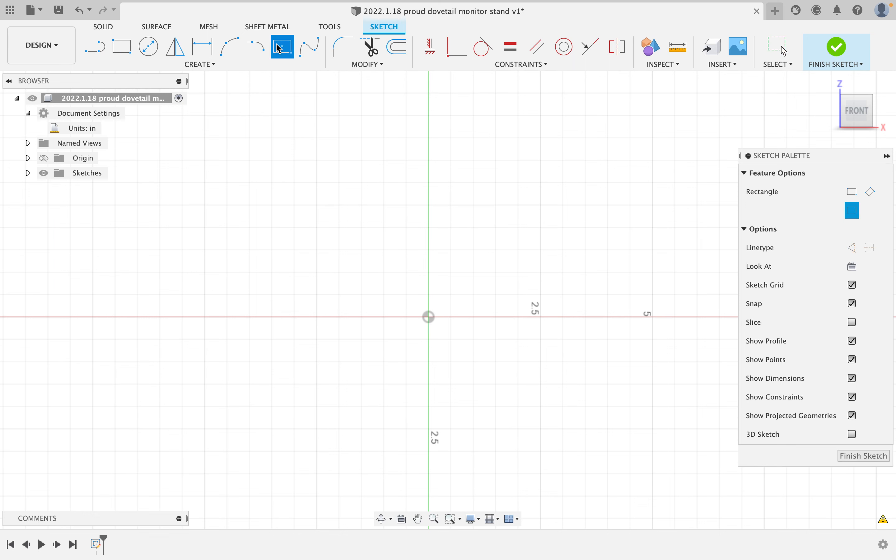
click(429, 317)
click(586, 257)
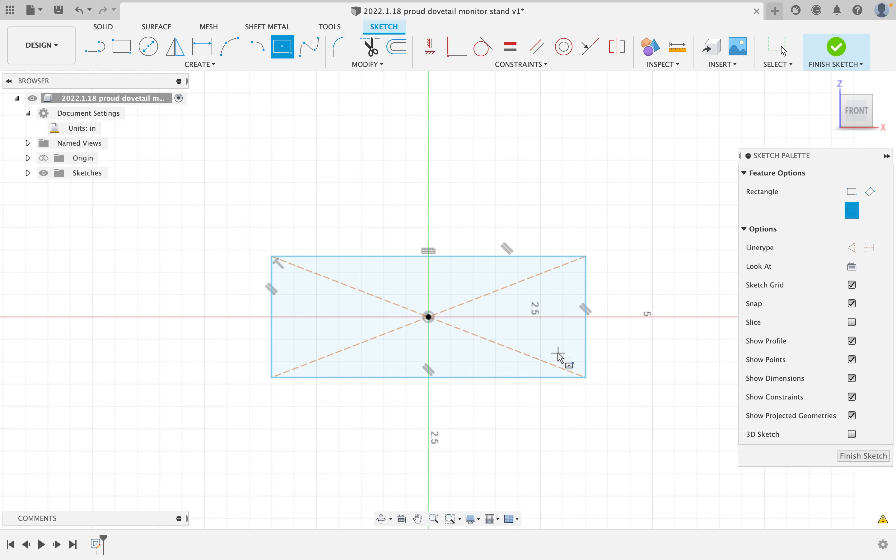
Dimension the rectangle's width to 41 in
key(d)
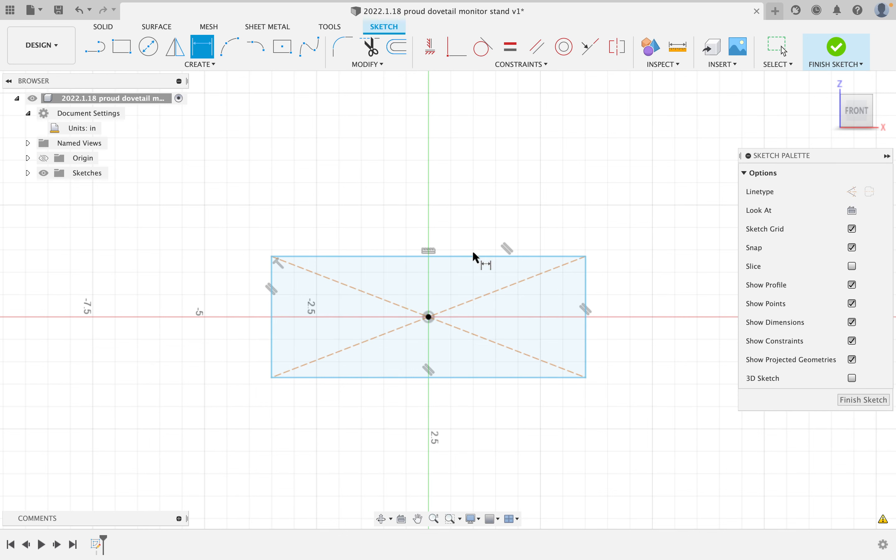
click(475, 257)
click(456, 177)
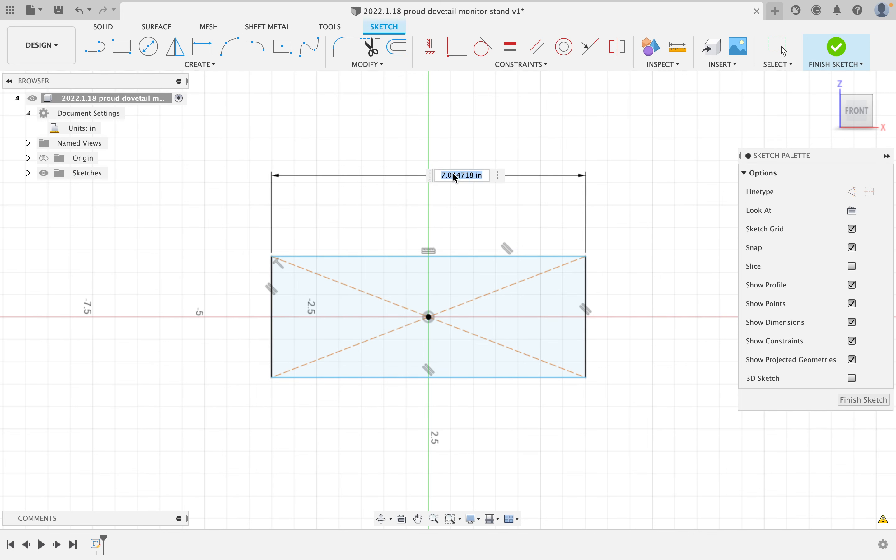
key(Return)
scroll(450, 175, down, 5)
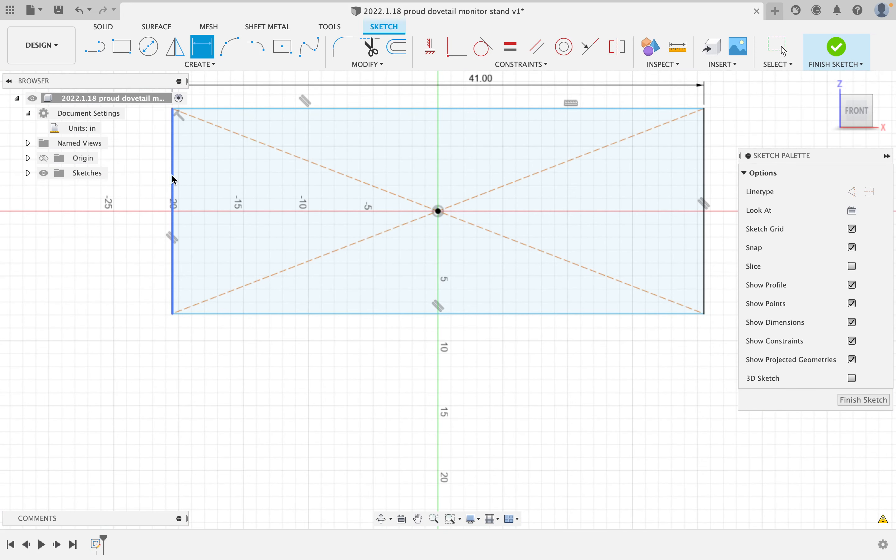
Dimension the rectangle's height to 8 in and leave the Dimension command
click(174, 180)
click(65, 269)
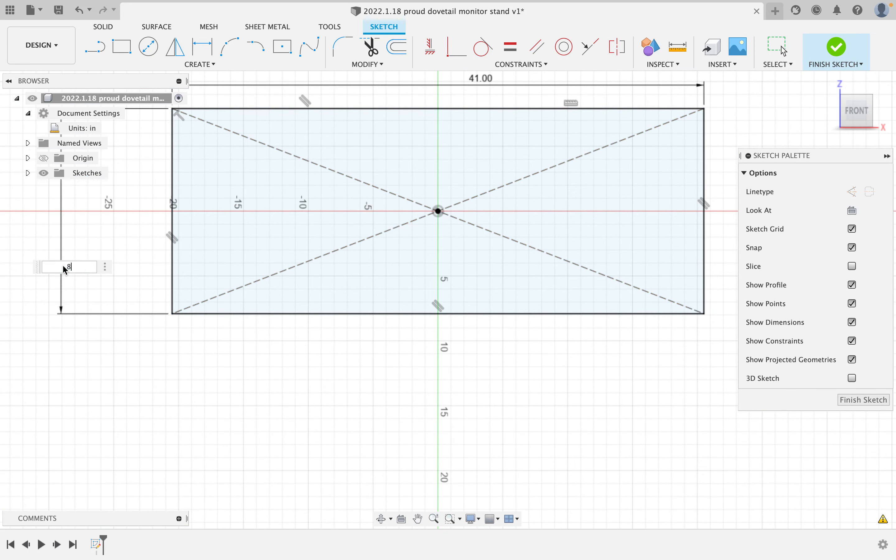
text(8)
key(Return)
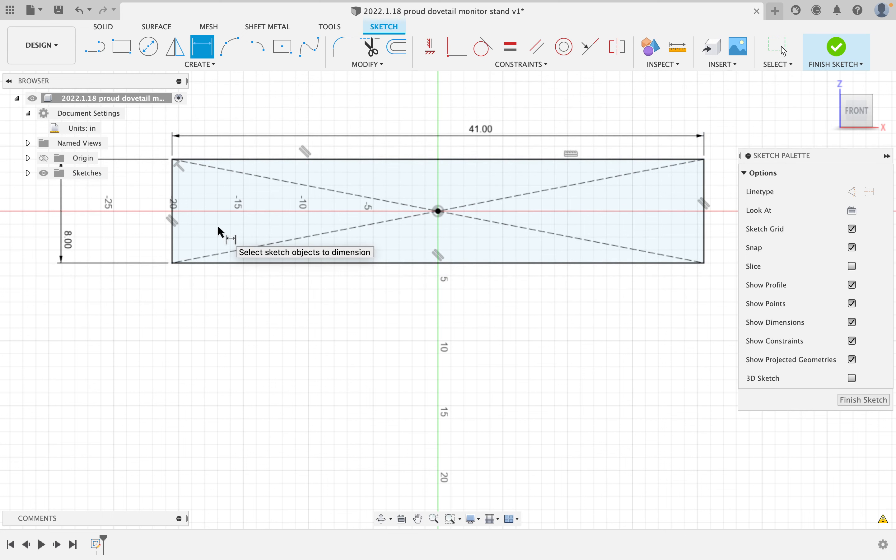
scroll(220, 231, up, 1)
mouse_move(278, 249)
middle_down()
mouse_move(248, 251)
mouse_move(237, 300)
middle_up()
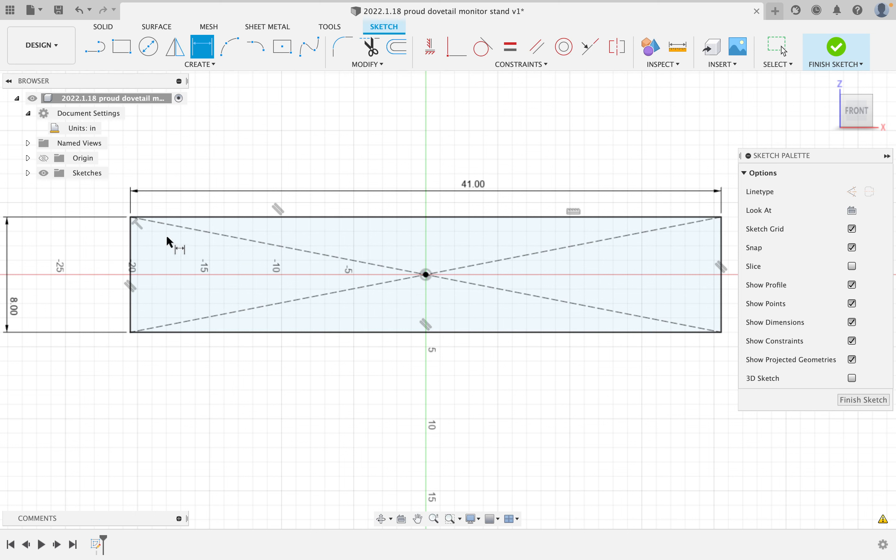
key(Escape)
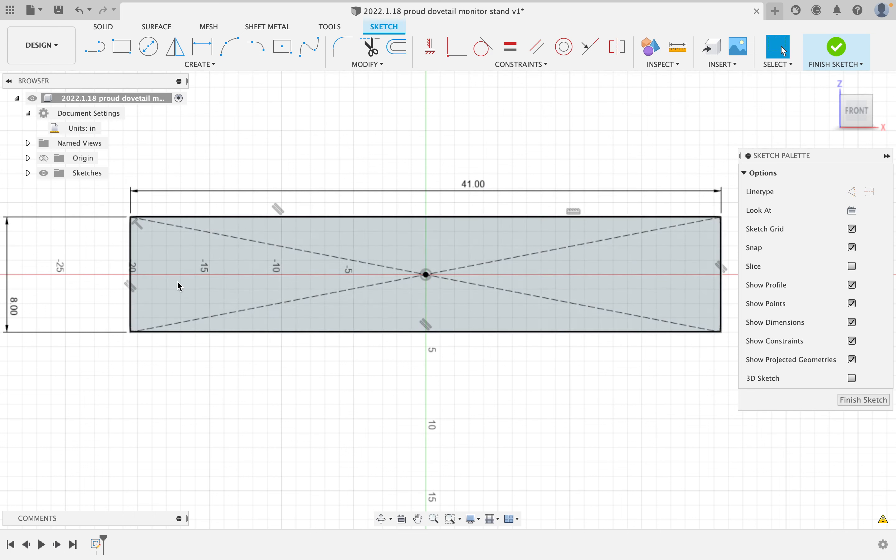
Convert all four sides of the 41 by 8 in rectangle to construction lines
double_click(269, 218)
key(x)
key(Escape)
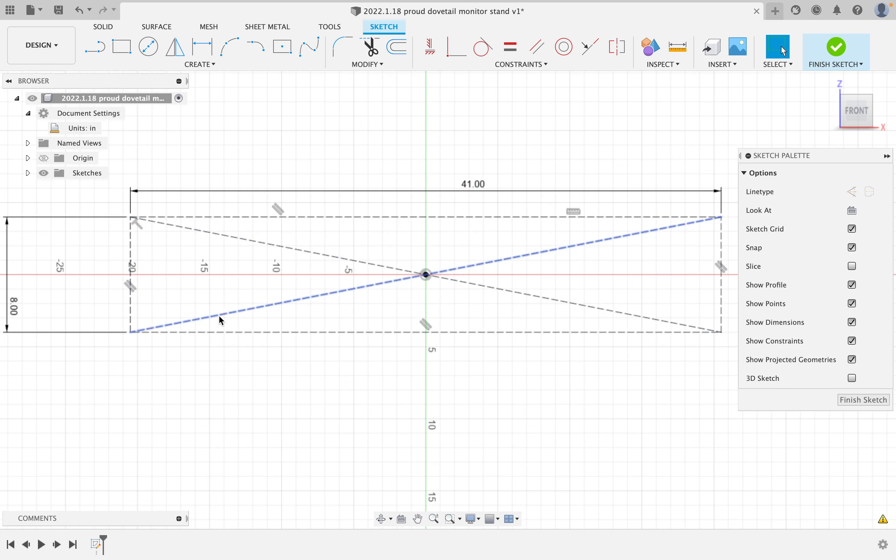
Draw vertical and horizontal center lines between the midpoints of the rectangle's opposite sides
click(108, 54)
click(426, 218)
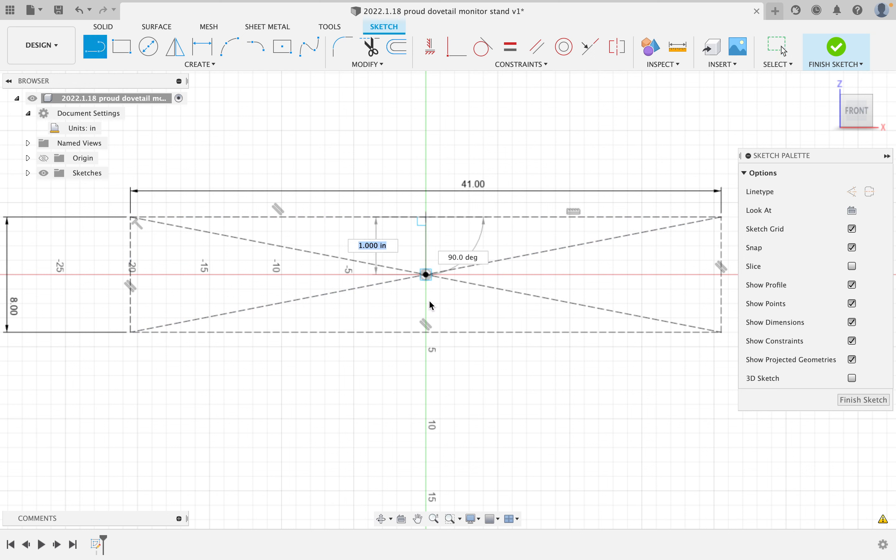
click(426, 332)
key(Escape)
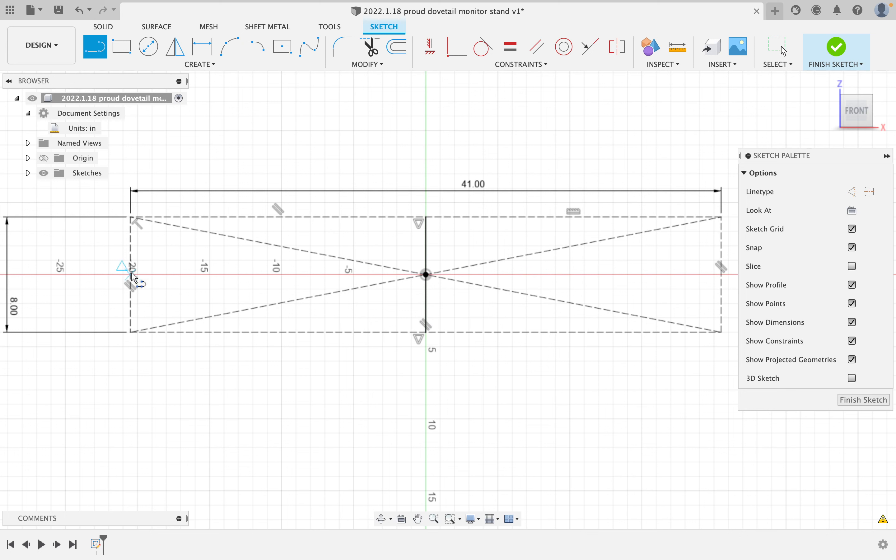
click(130, 275)
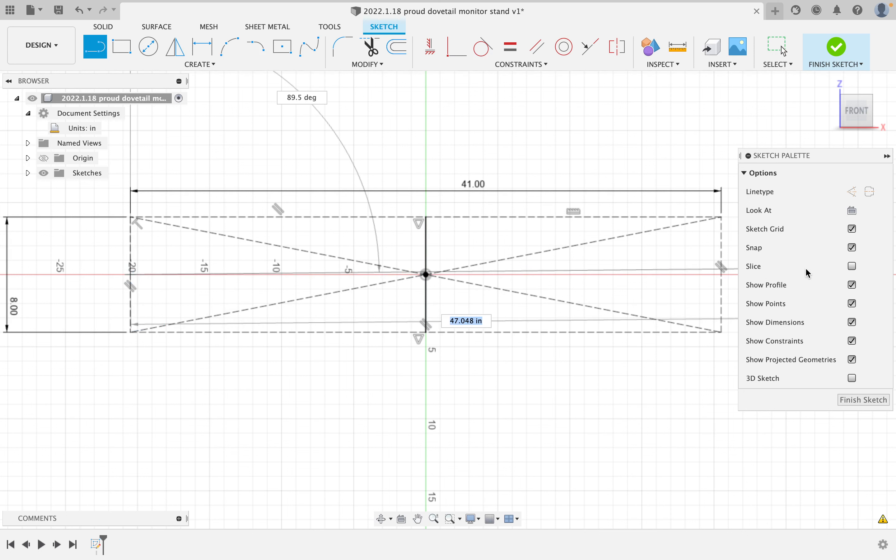
click(720, 276)
key(Escape)
Convert the horizontal and vertical center lines to construction geometry
click(479, 278)
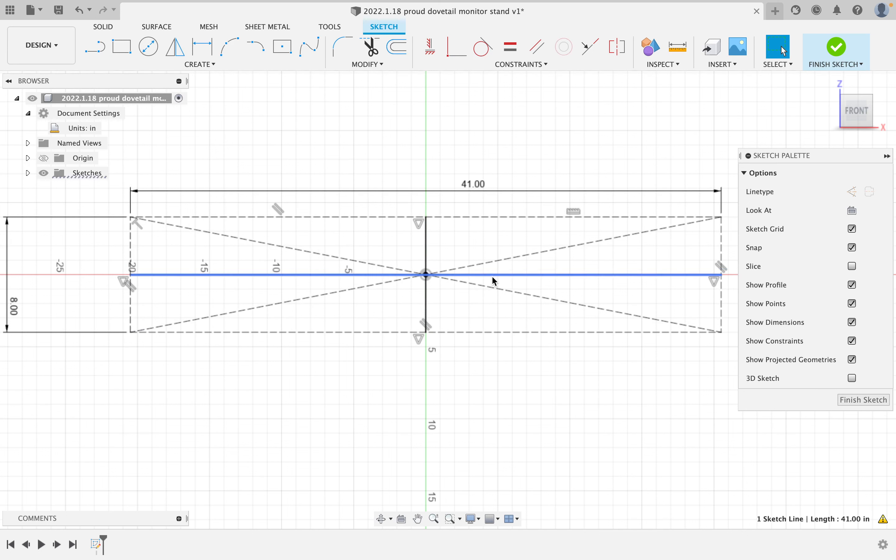
shift+click(428, 245)
key(x)
click(514, 152)
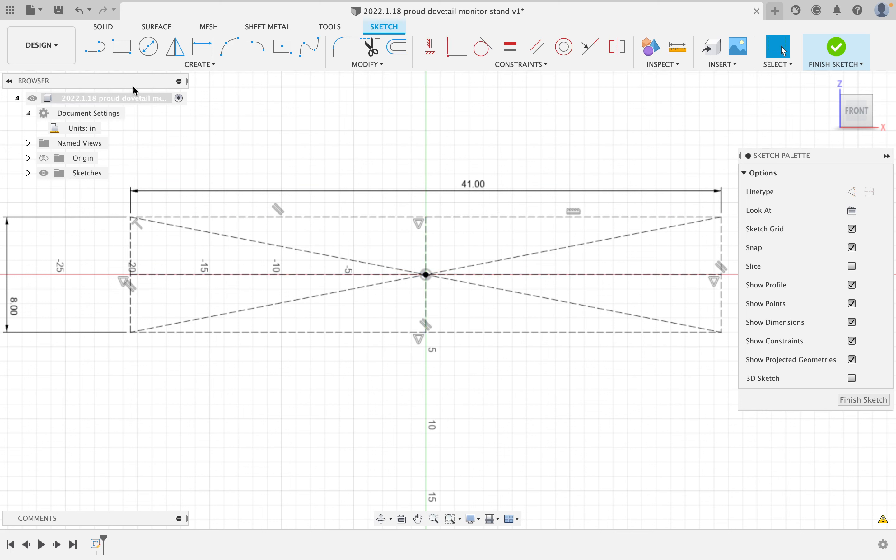
click(281, 55)
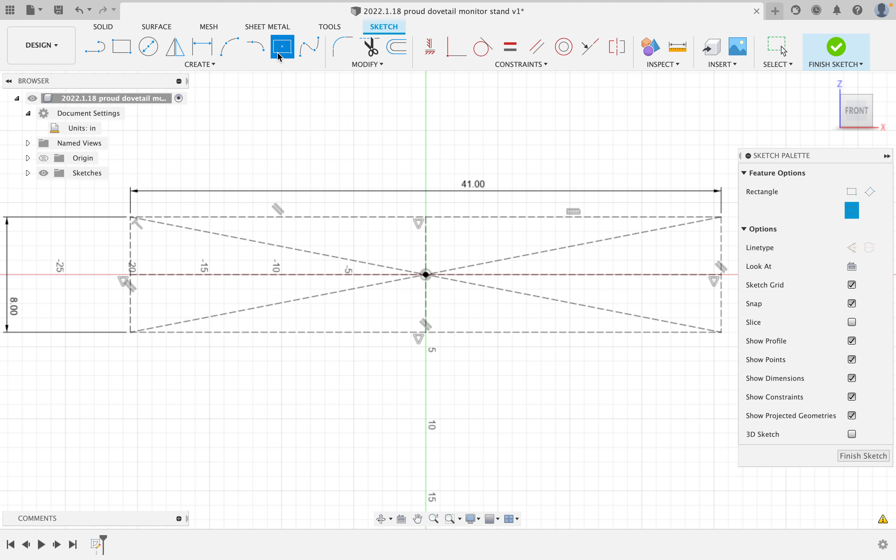
click(428, 221)
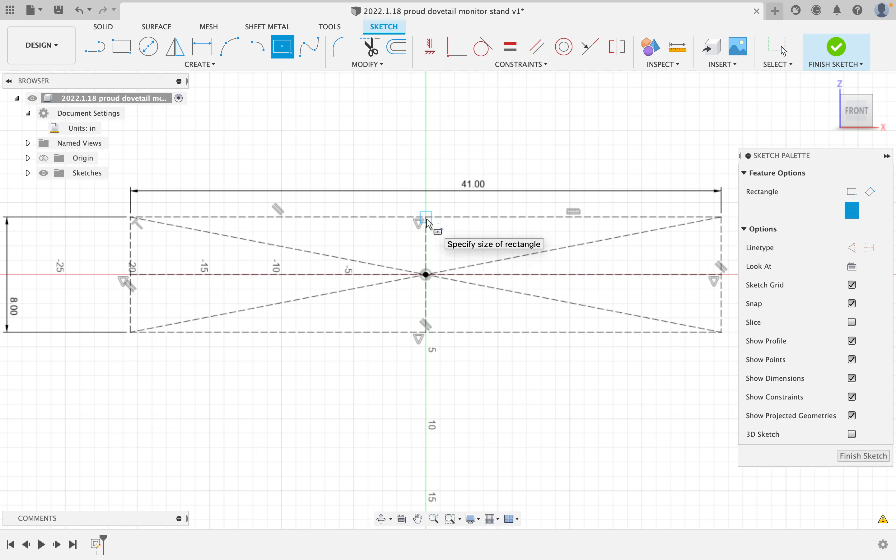
key(Escape)
Draw a thin center rectangle on the upper part of the vertical center line, spanning the outline's full 41 in width
click(282, 47)
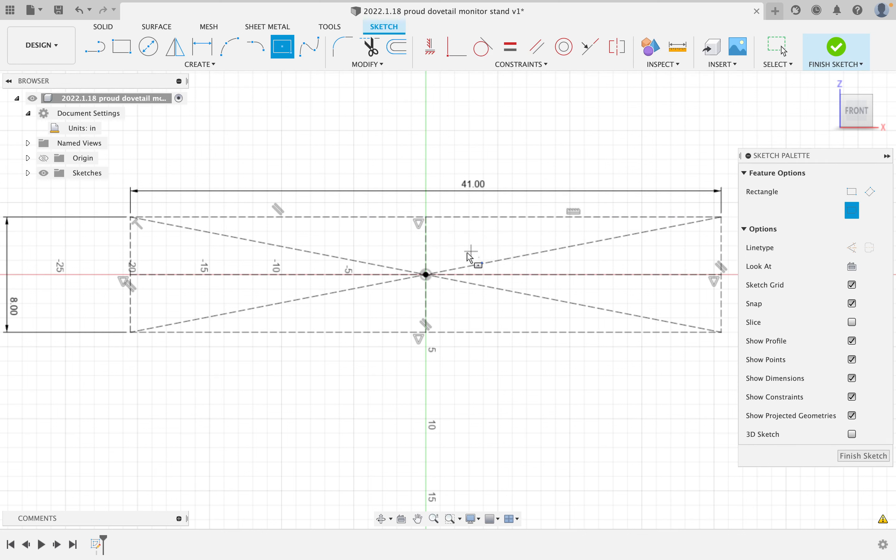
click(427, 238)
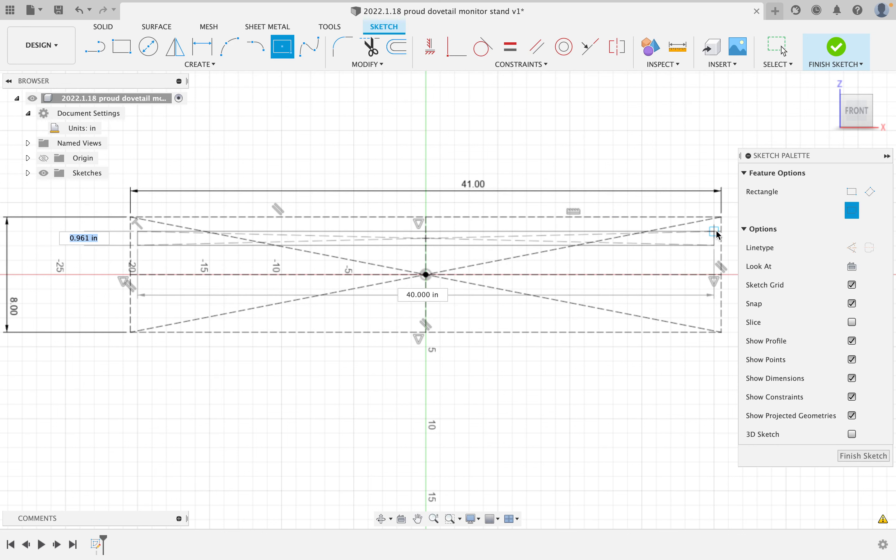
click(721, 233)
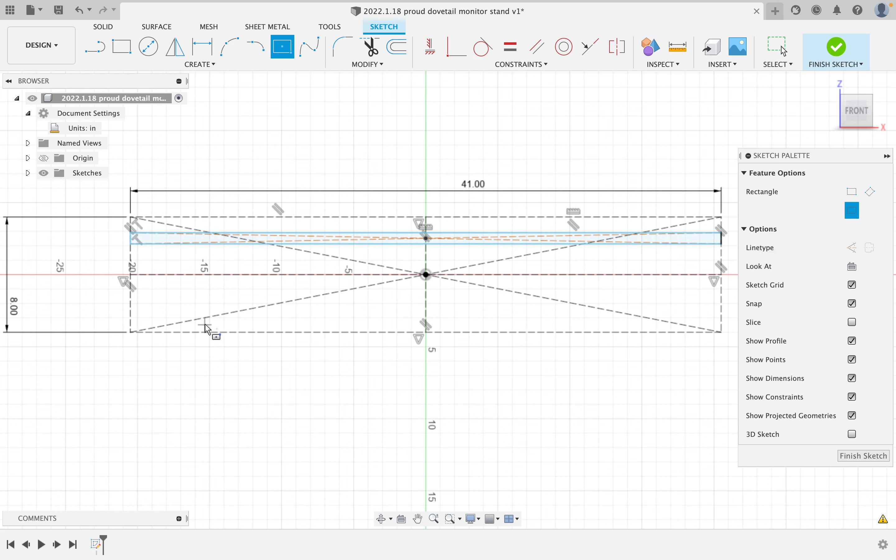
Draw a center rectangle on the horizontal center line near the outline's left end, about 0.85 in wide and 8 in high
click(152, 275)
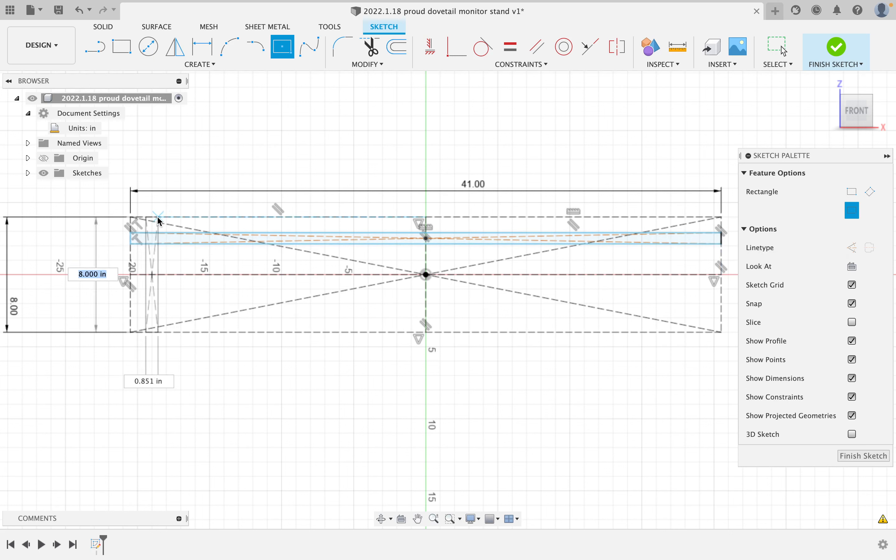
click(158, 218)
key(Escape)
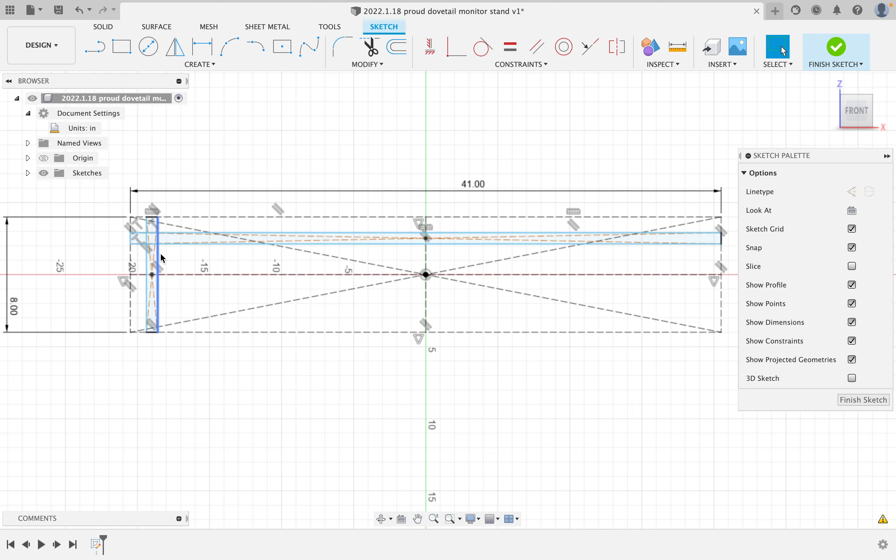
Dimension the horizontal board's top edge 0.125 in below the construction outline's top side
scroll(164, 259, up, 4)
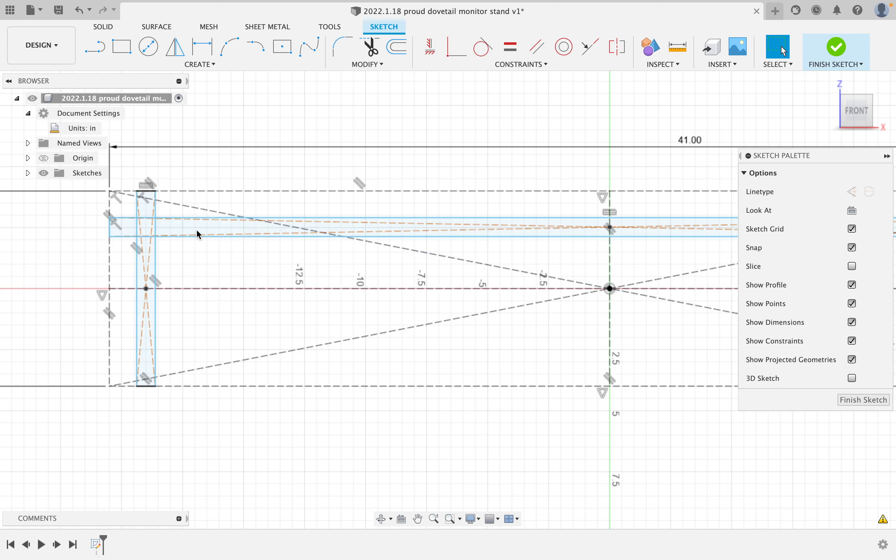
click(202, 46)
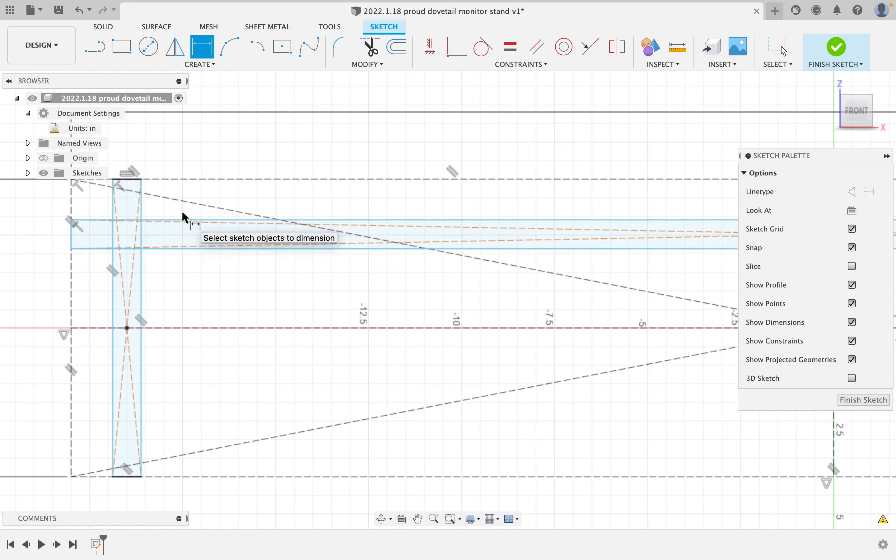
scroll(181, 214, up, 3)
click(201, 221)
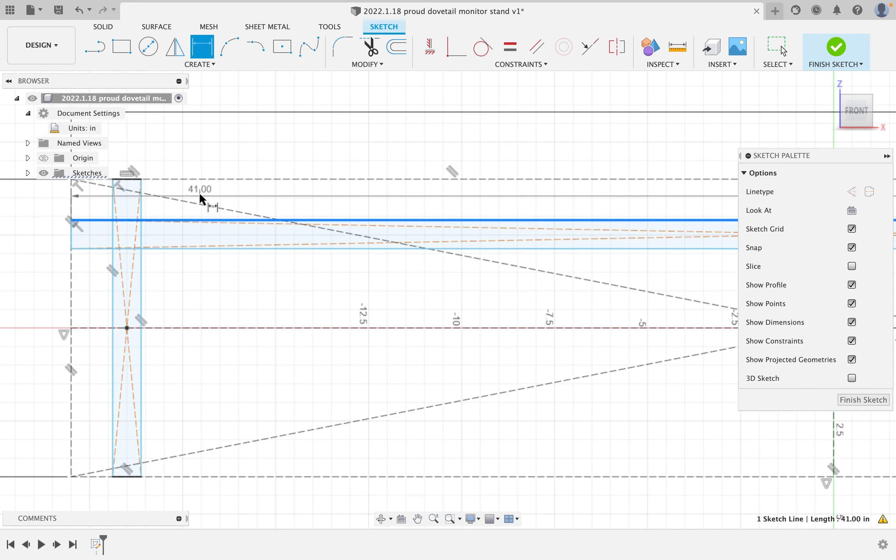
click(200, 180)
middle_drag(200, 182, 363, 222)
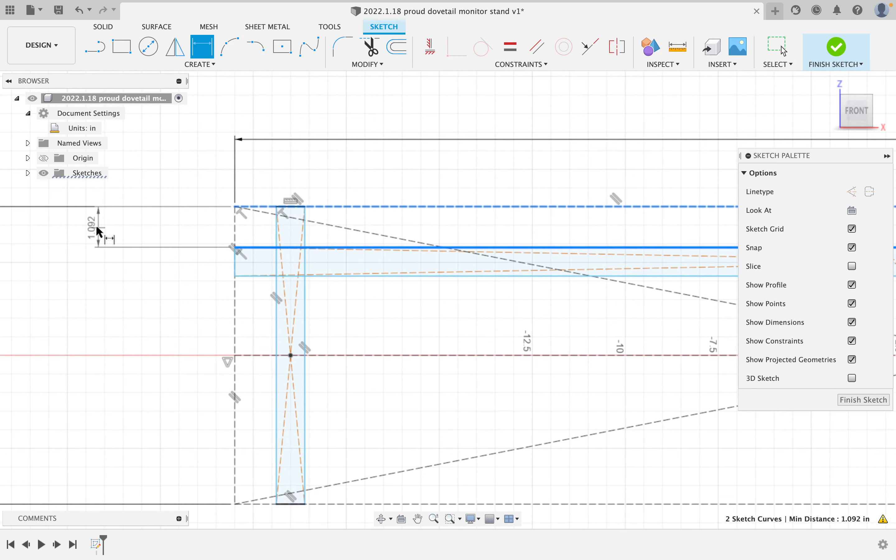
click(96, 227)
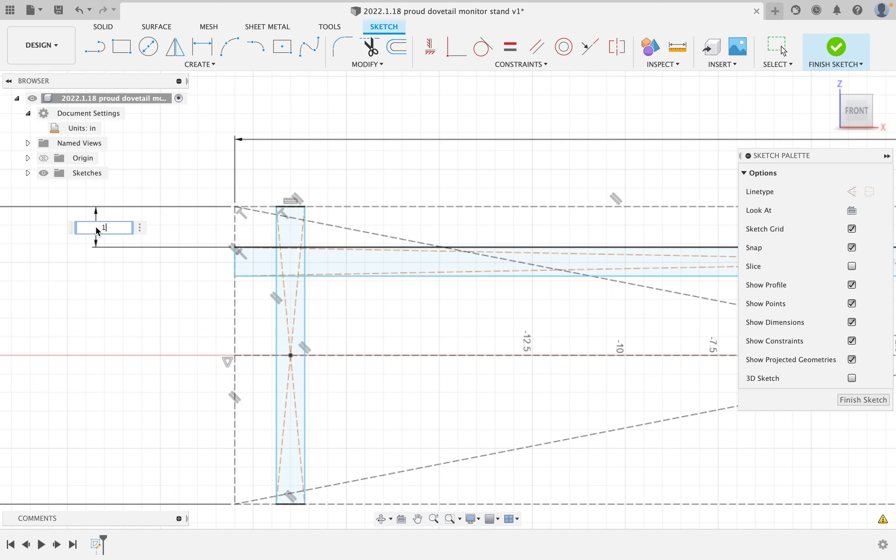
key(Return)
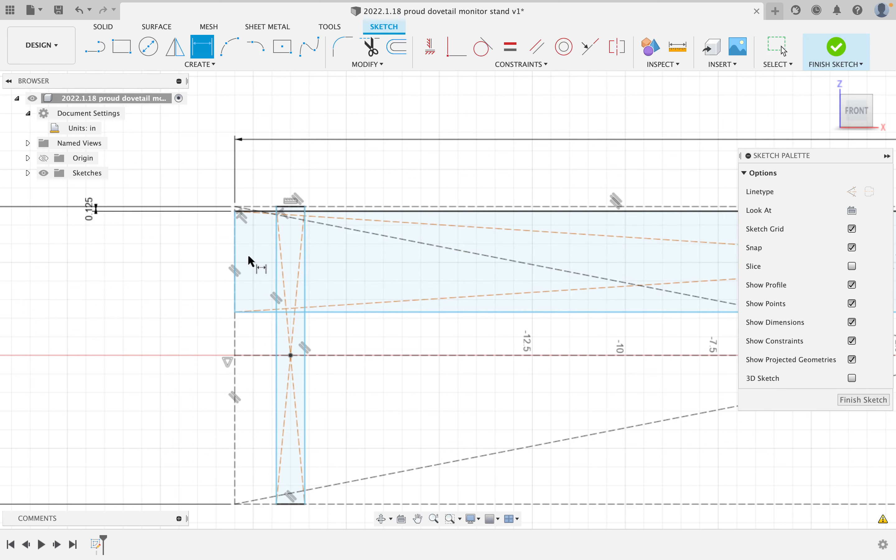
Dimension the vertical board's outer edge from the construction outline's end, linking the value to the existing 0.125 in top offset dimension
click(277, 273)
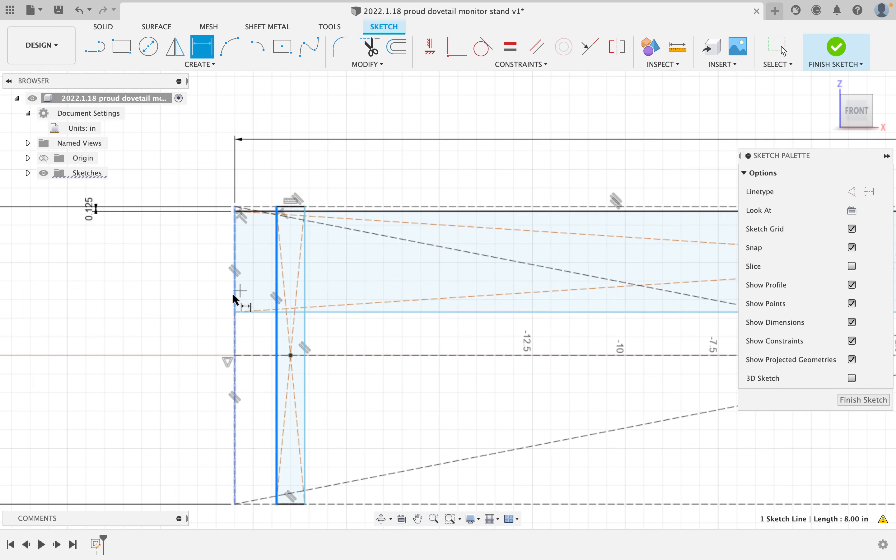
click(235, 300)
click(52, 255)
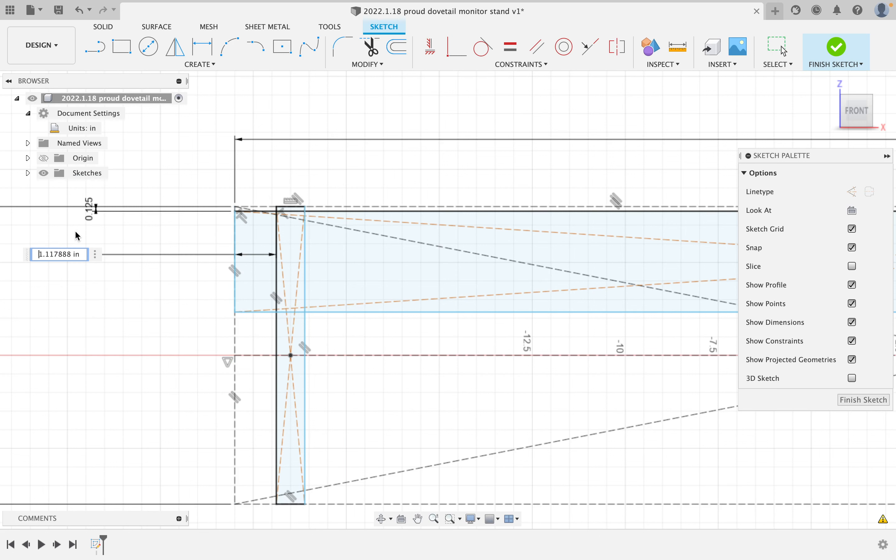
click(86, 214)
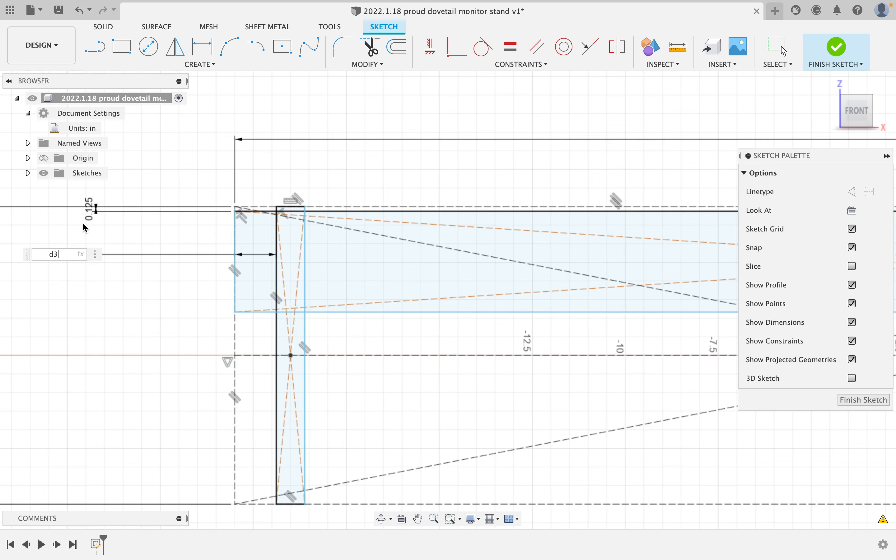
key(Return)
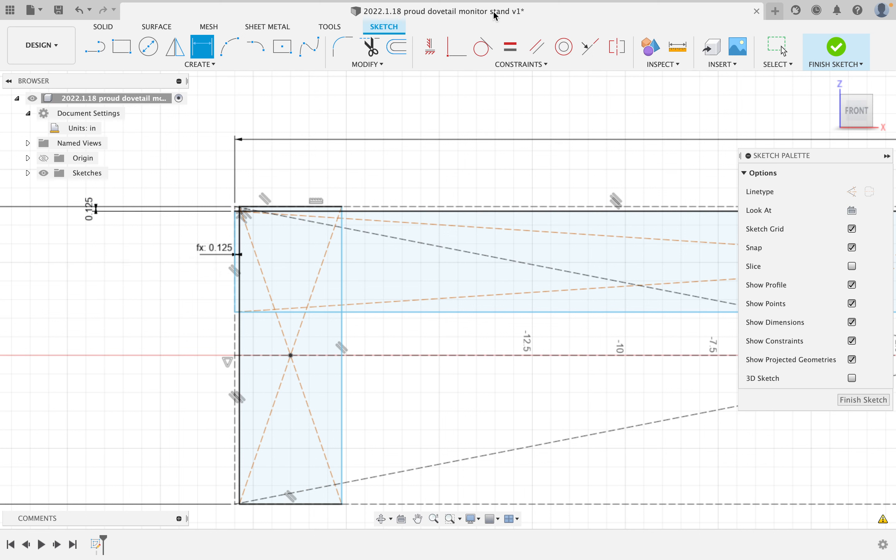
Apply an Equal constraint between the vertical board's bottom edge and the horizontal board's end edge so both boards share one thickness
click(511, 47)
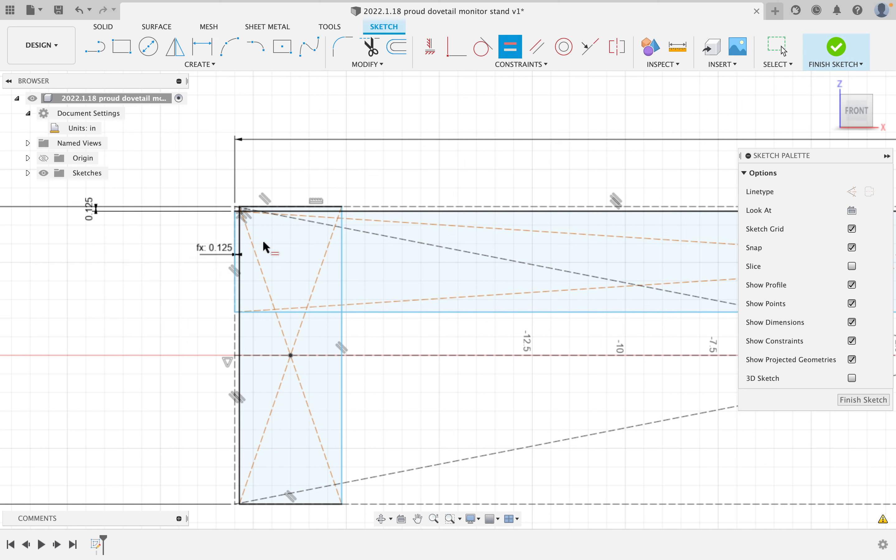
key(Escape)
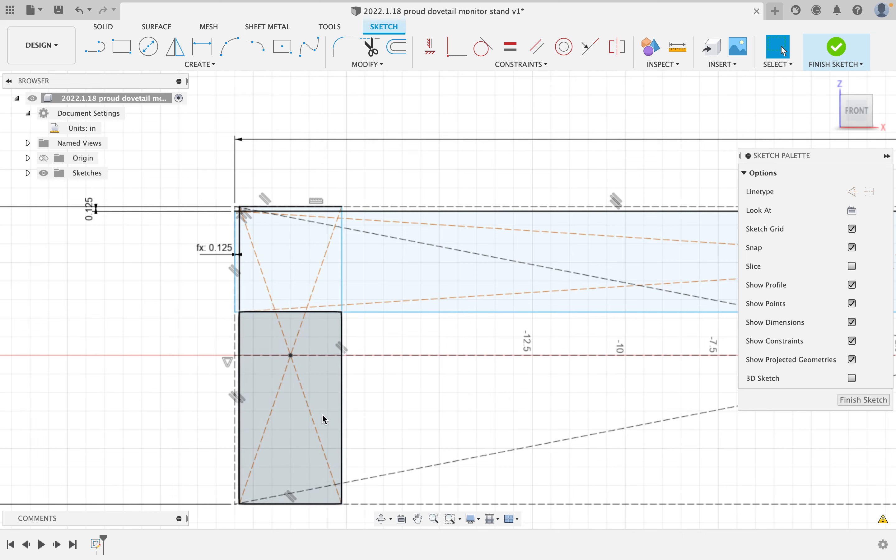
scroll(325, 419, down, 5)
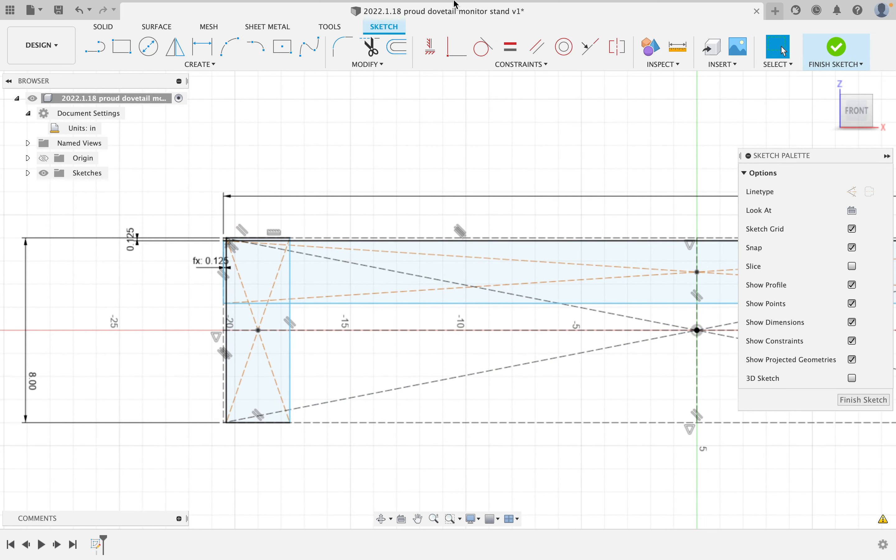
click(509, 52)
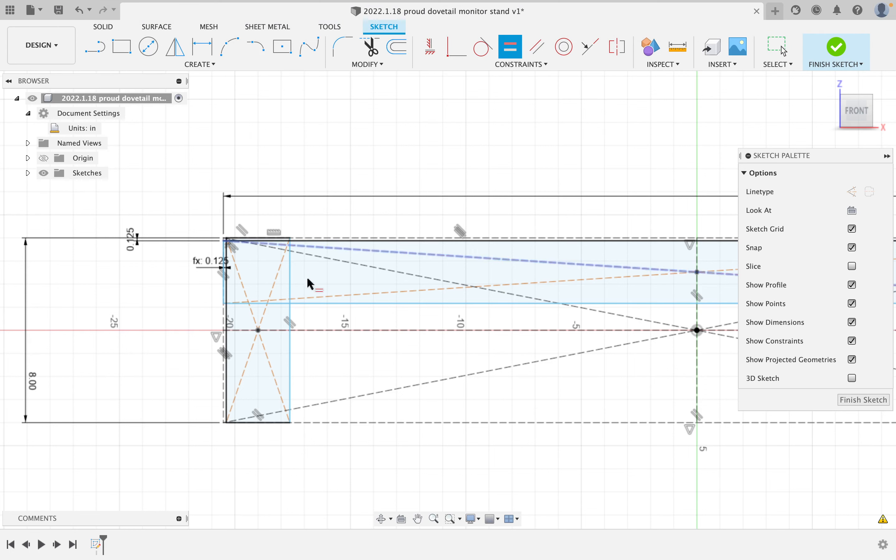
click(268, 422)
click(224, 274)
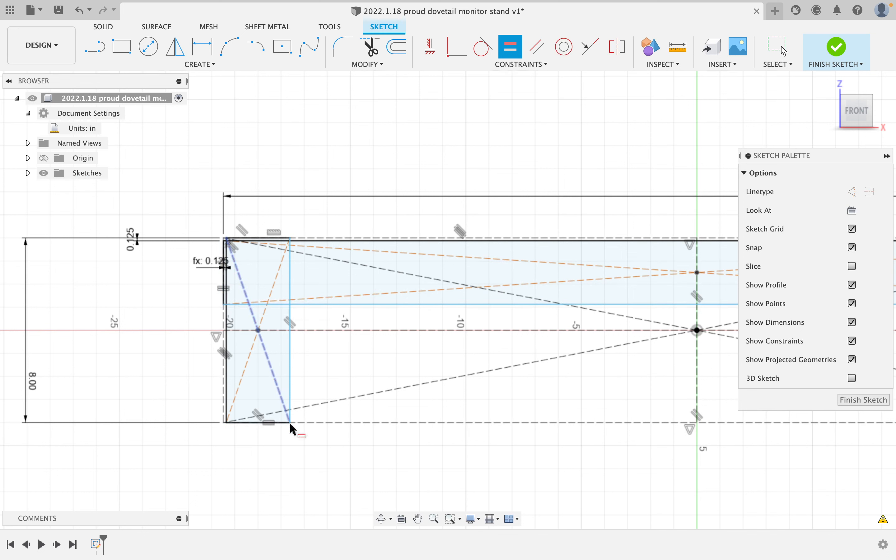
Dimension the vertical board's thickness as 1 3/8 in and finish the sketch
key(d)
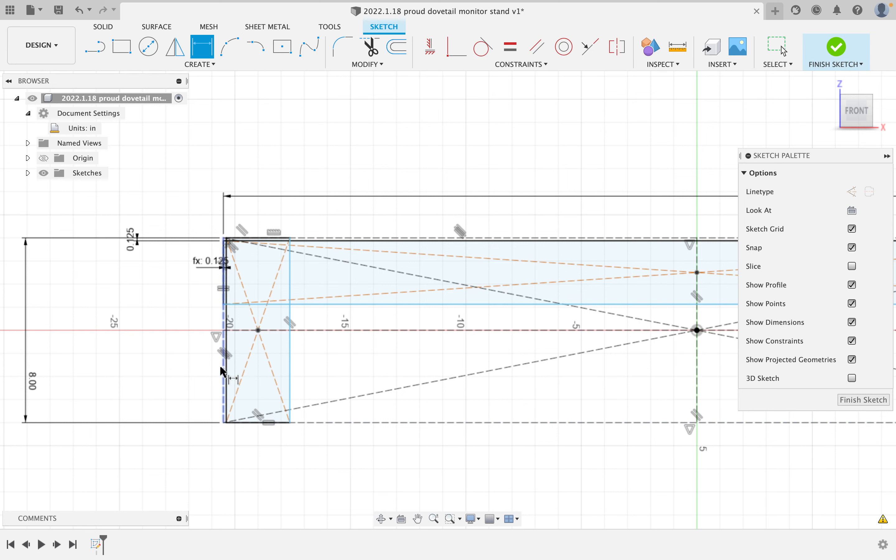
click(228, 347)
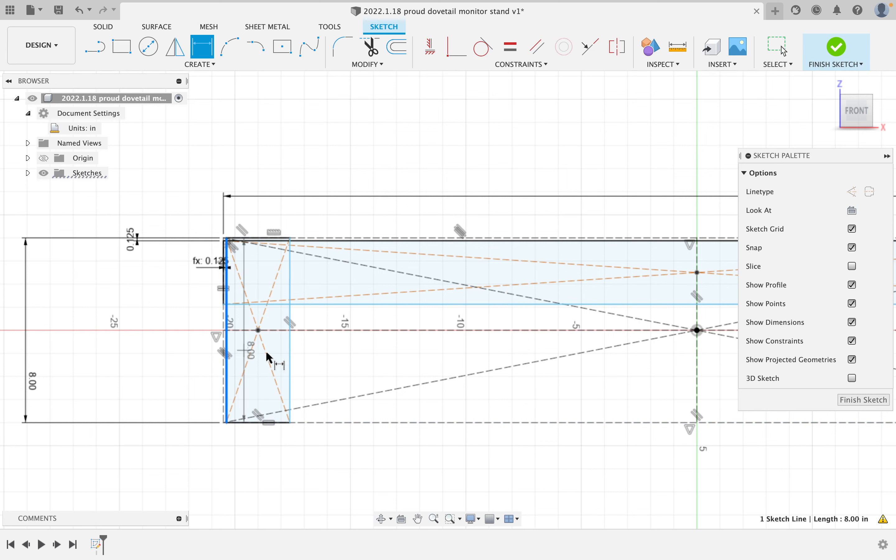
click(287, 355)
click(277, 483)
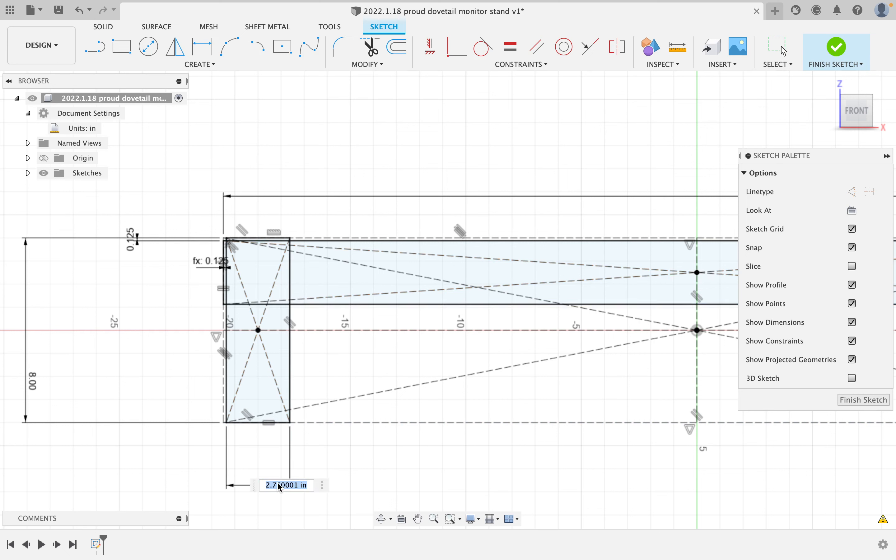
text(1 3/8)
key(Return)
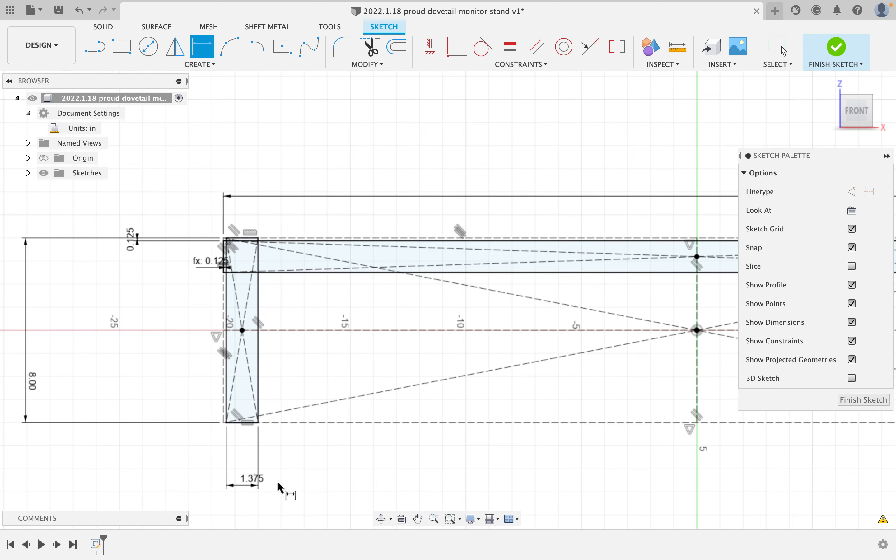
scroll(331, 384, down, 2)
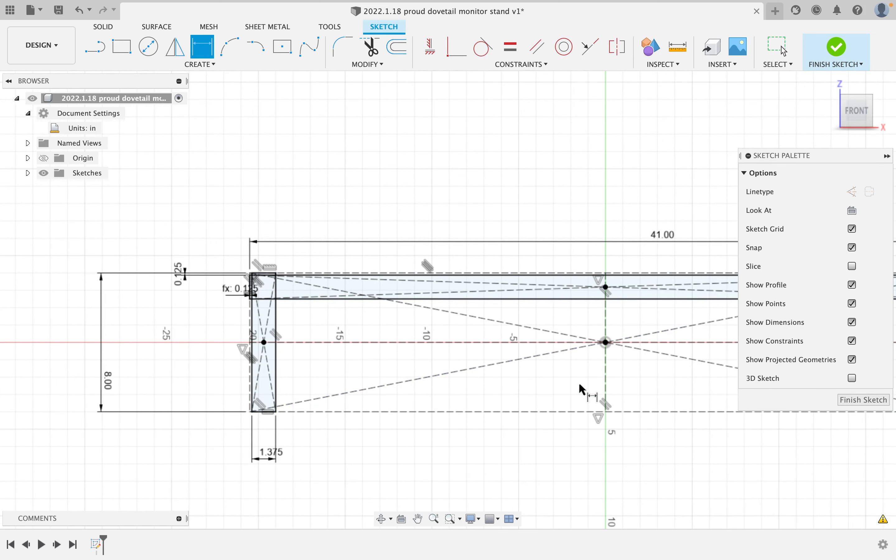
scroll(305, 353, down, 3)
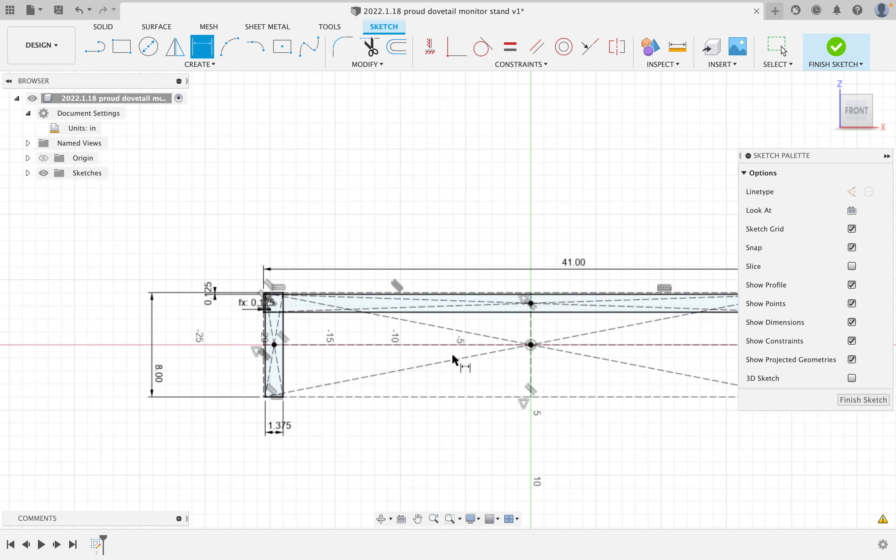
mouse_move(563, 358)
middle_down()
mouse_move(505, 353)
mouse_move(423, 322)
middle_up()
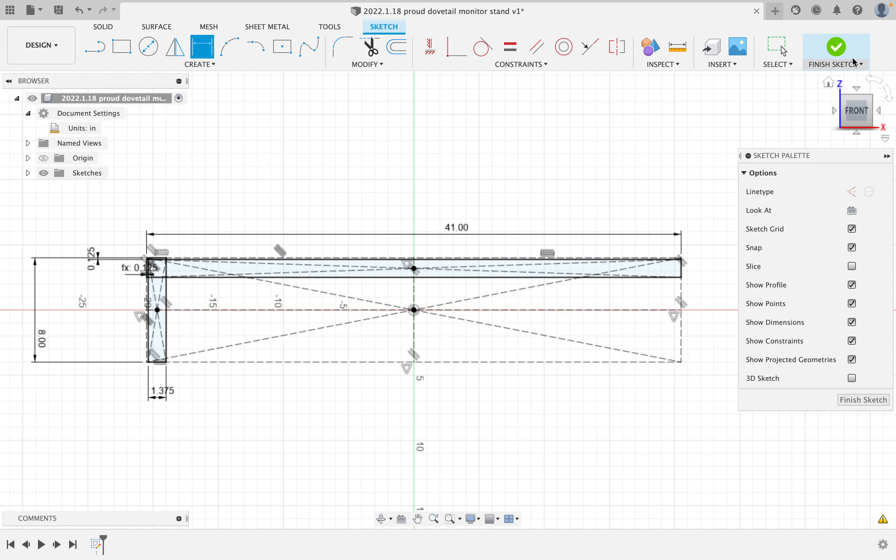
click(836, 46)
Extrude the vertical board's three profiles symmetrically as a new component, with a half-length distance of 4 in
shift+middle_drag(420, 410, 427, 308)
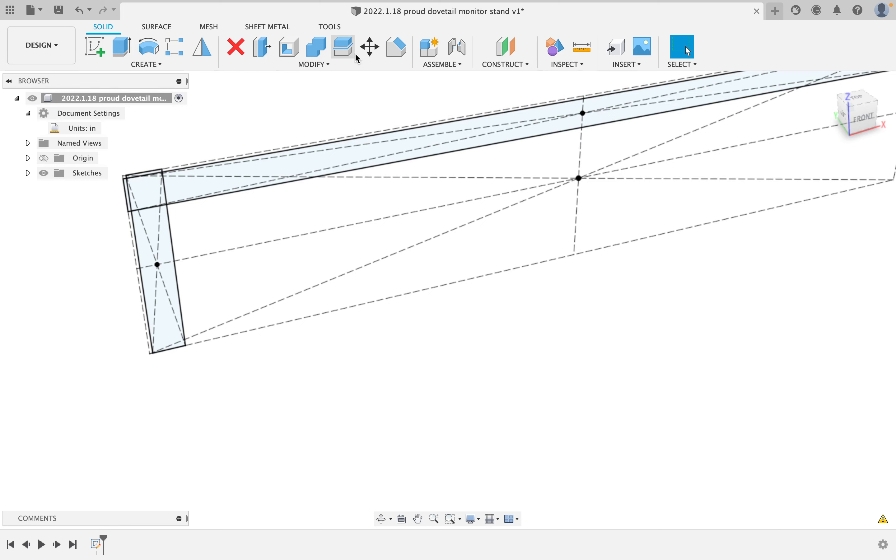
click(122, 47)
click(153, 171)
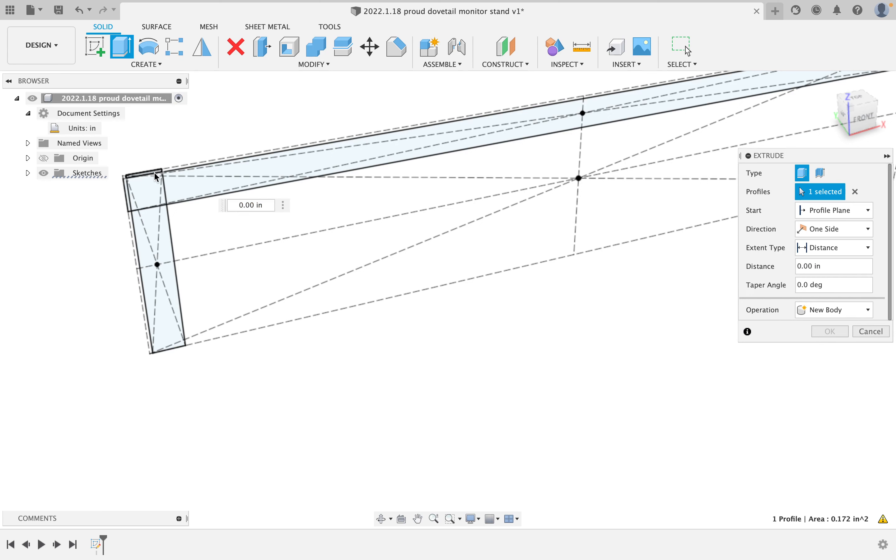
click(154, 185)
click(156, 227)
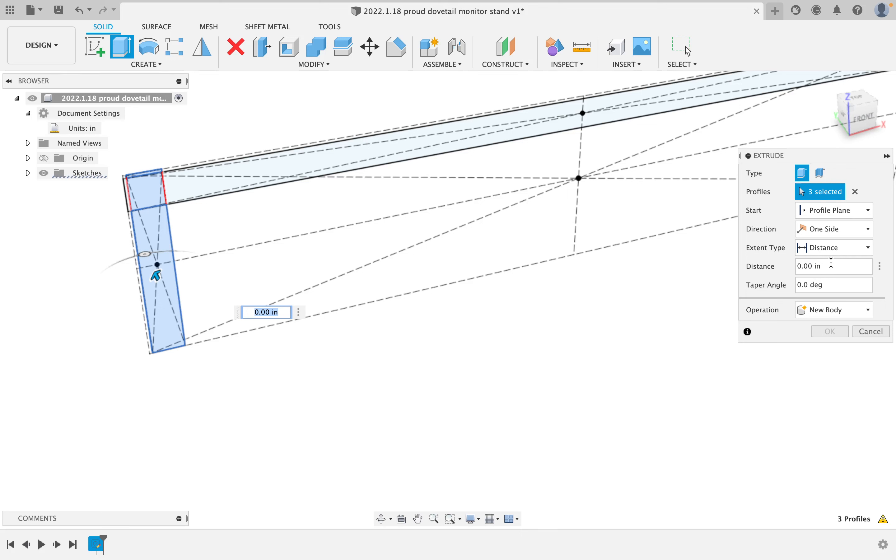
text(8)
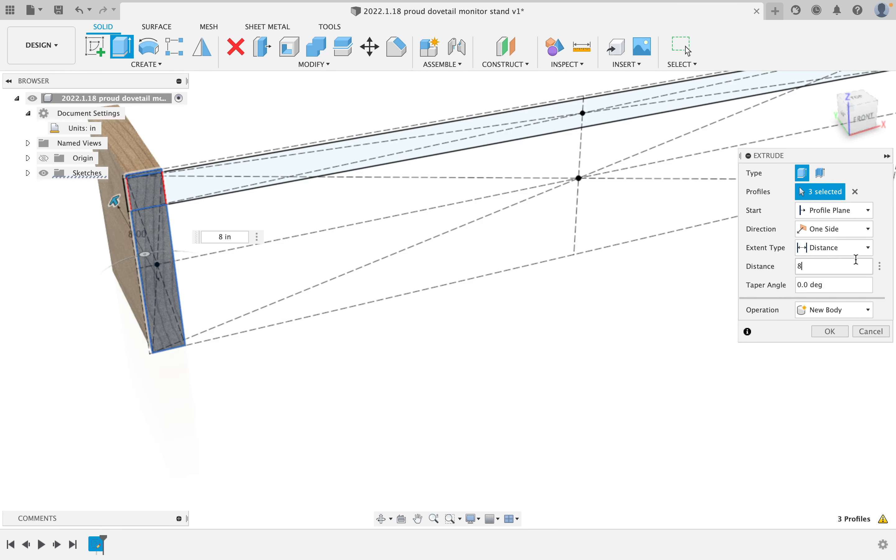
click(833, 230)
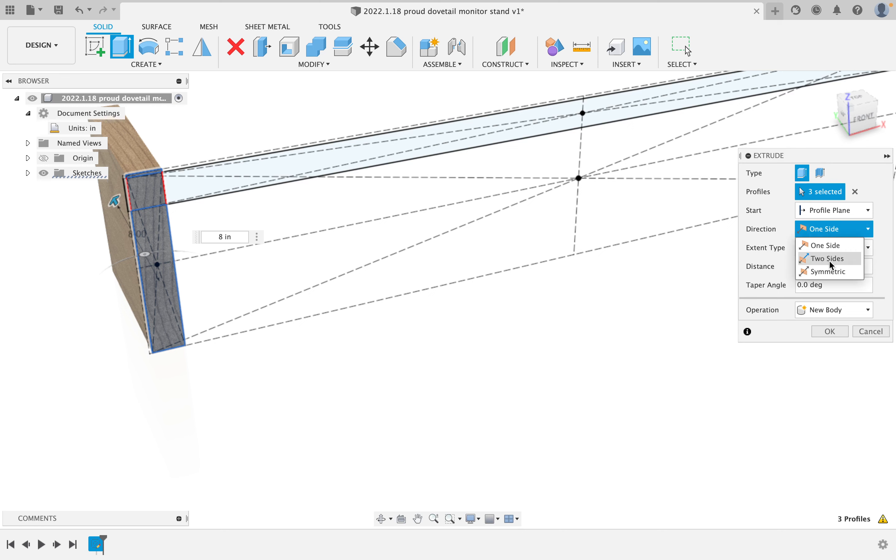
click(828, 271)
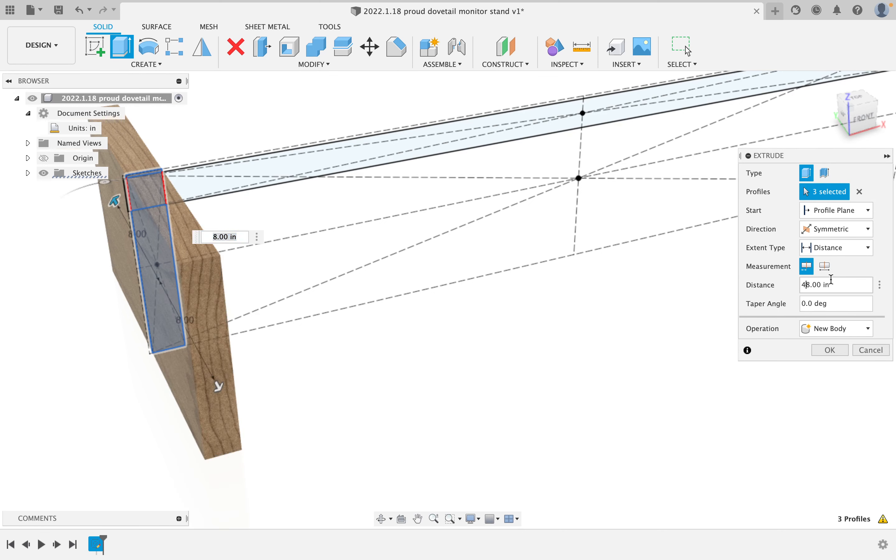
key(Return)
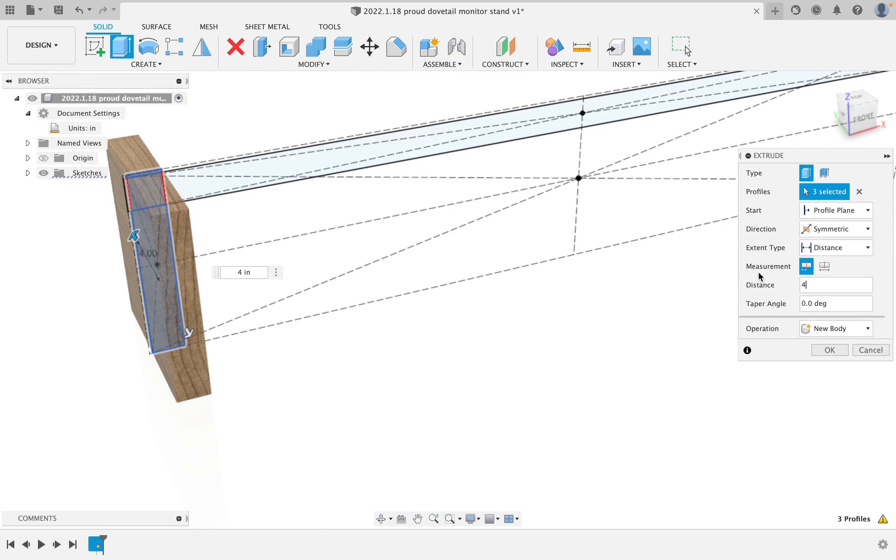
click(836, 329)
click(840, 397)
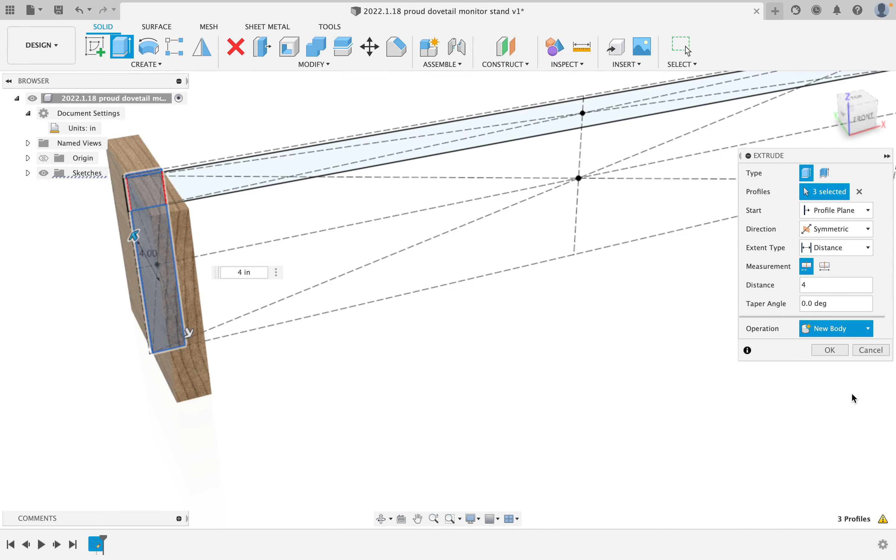
click(830, 350)
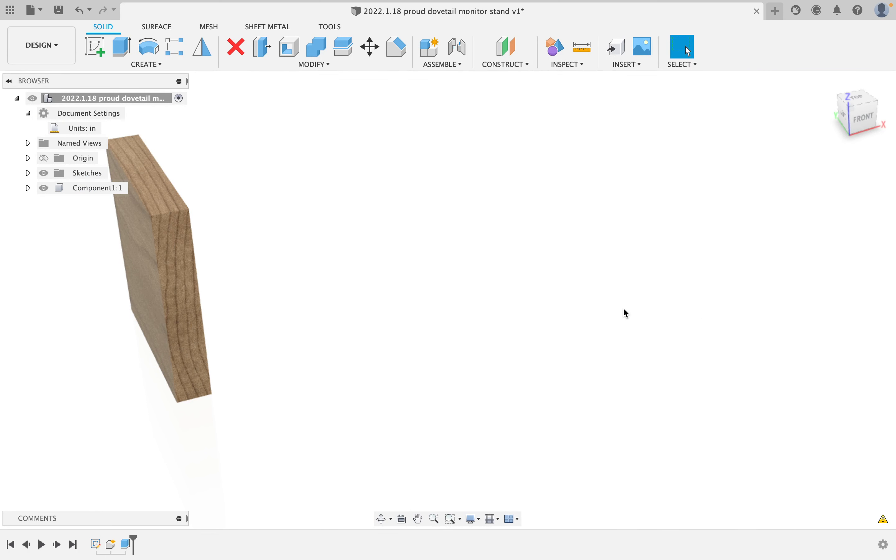
Rename the extruded board's component as feet
shift+middle_drag(263, 282, 265, 256)
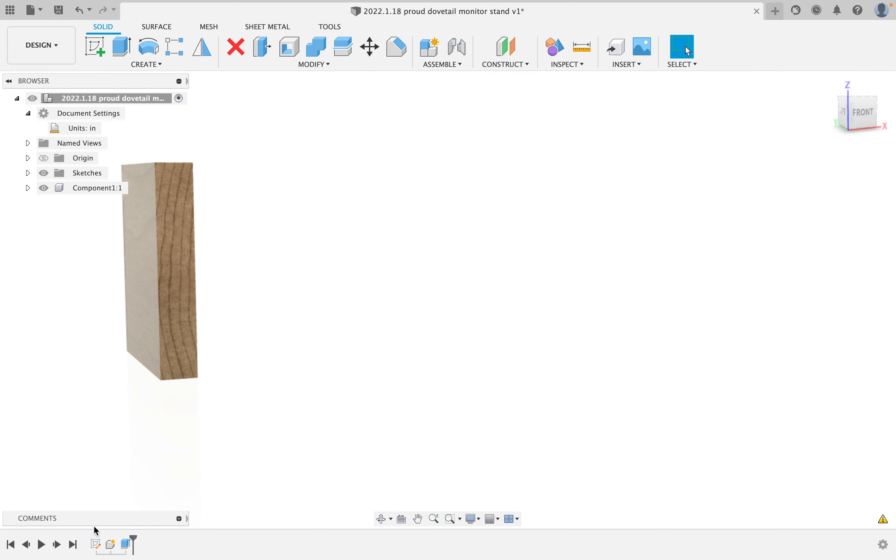
click(97, 188)
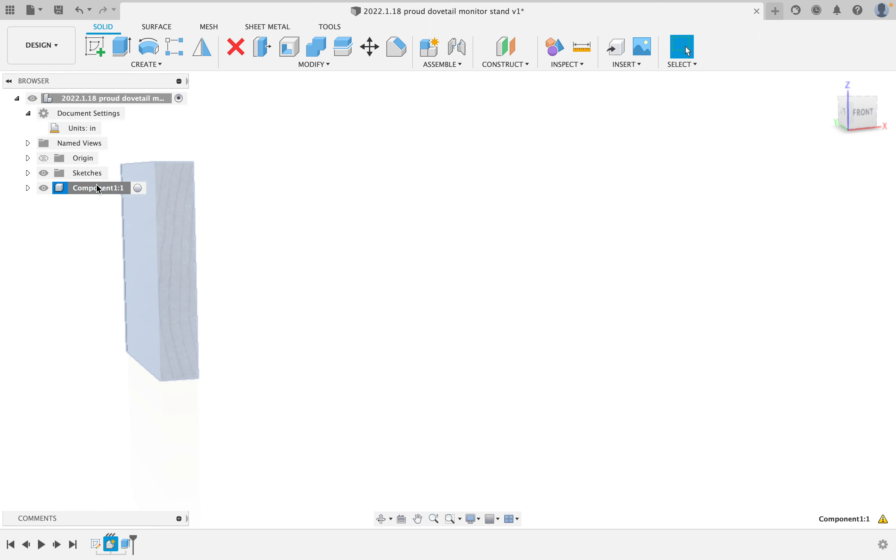
double_click(98, 189)
text(feet)
key(Return)
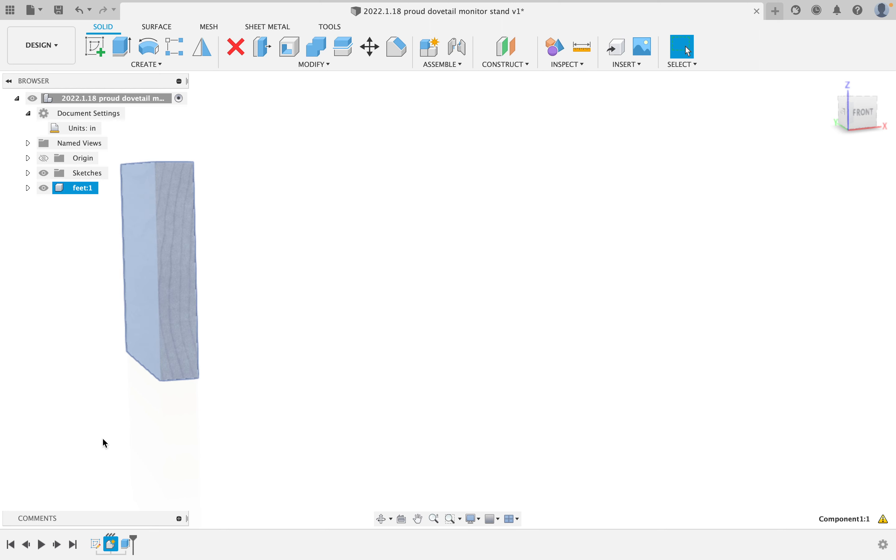
Edit the front sketch to set the outline's overall height to 5 1/2 in, and finish the sketch
right_click(107, 541)
click(112, 419)
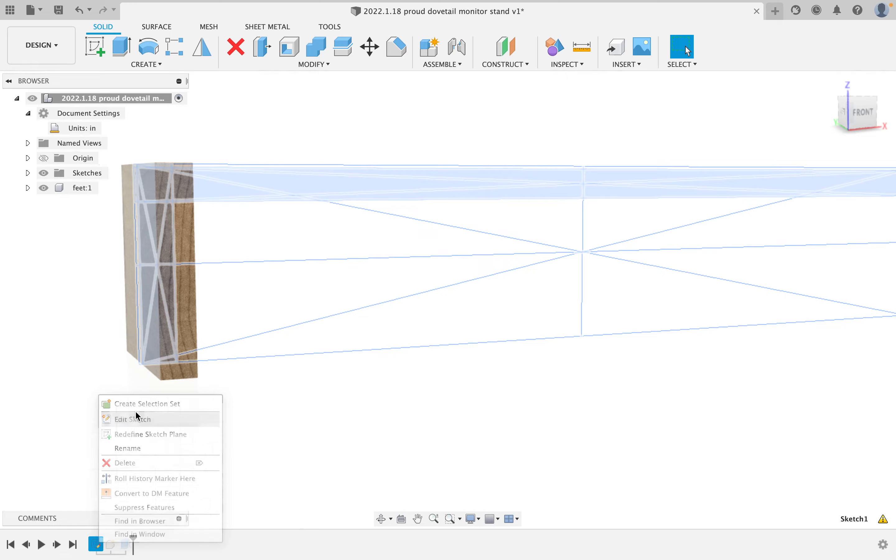
scroll(274, 298, down, 3)
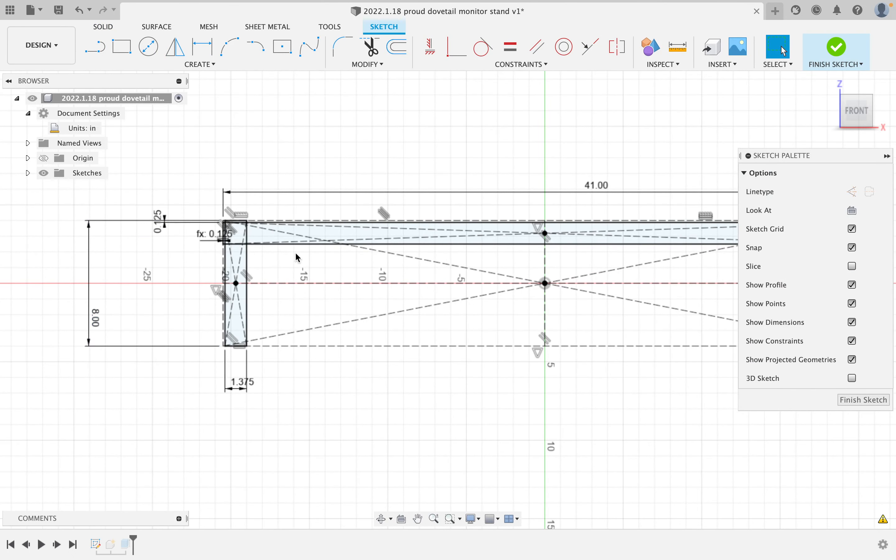
double_click(97, 321)
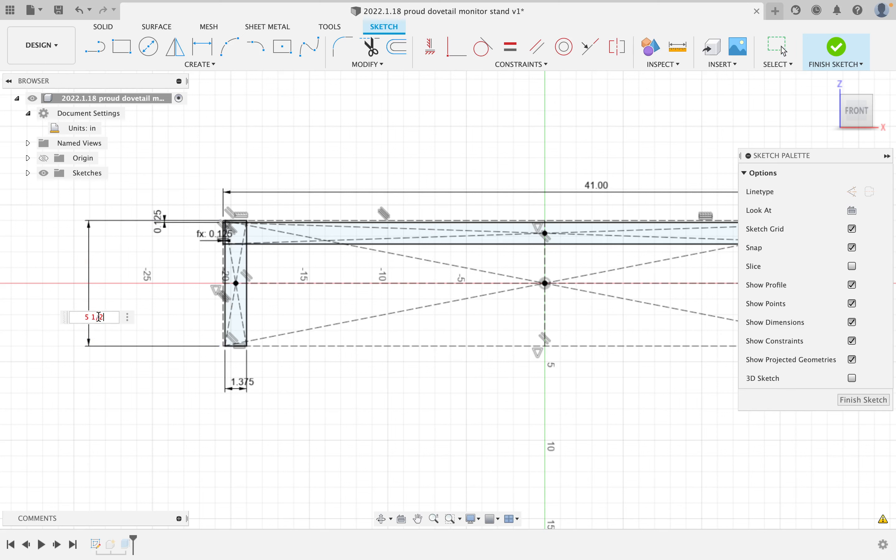
key(Return)
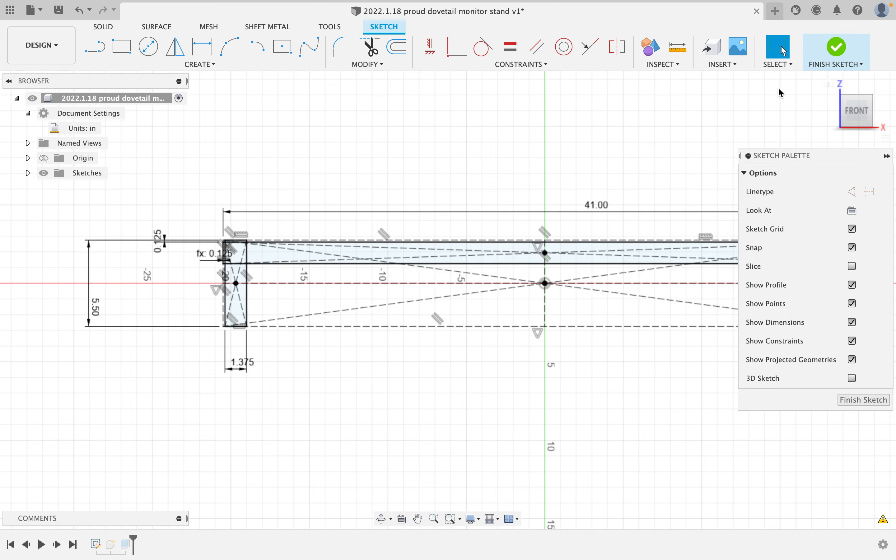
click(837, 47)
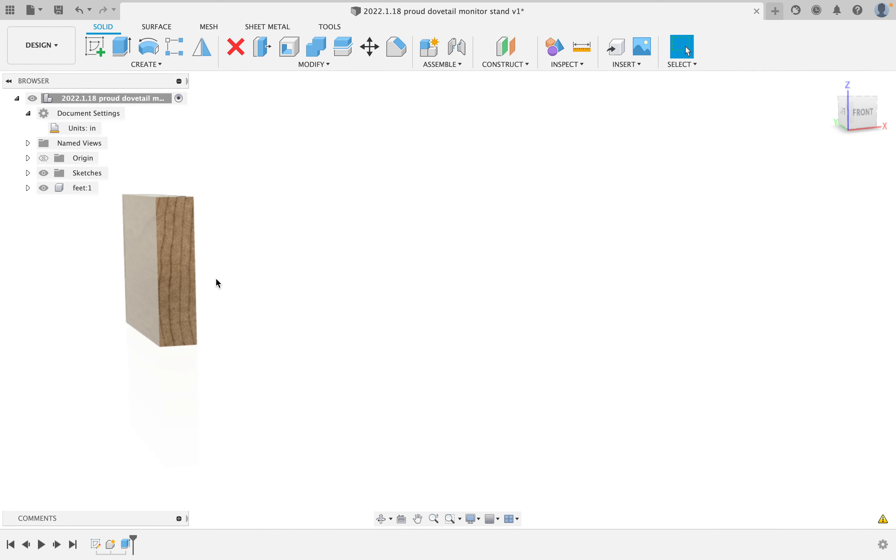
scroll(162, 291, down, 3)
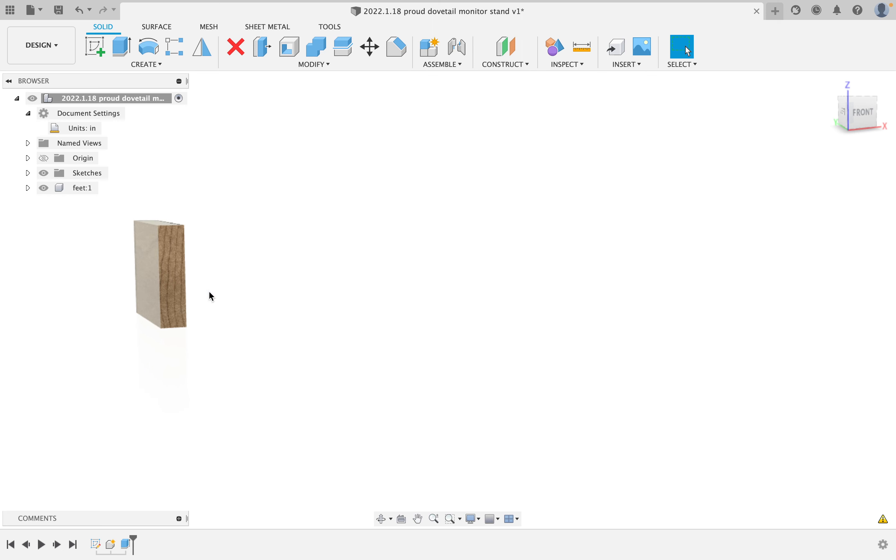
mouse_move(211, 296)
shift+middle_down()
mouse_move(182, 294)
mouse_move(208, 306)
mouse_move(209, 292)
mouse_move(200, 292)
shift+middle_up()
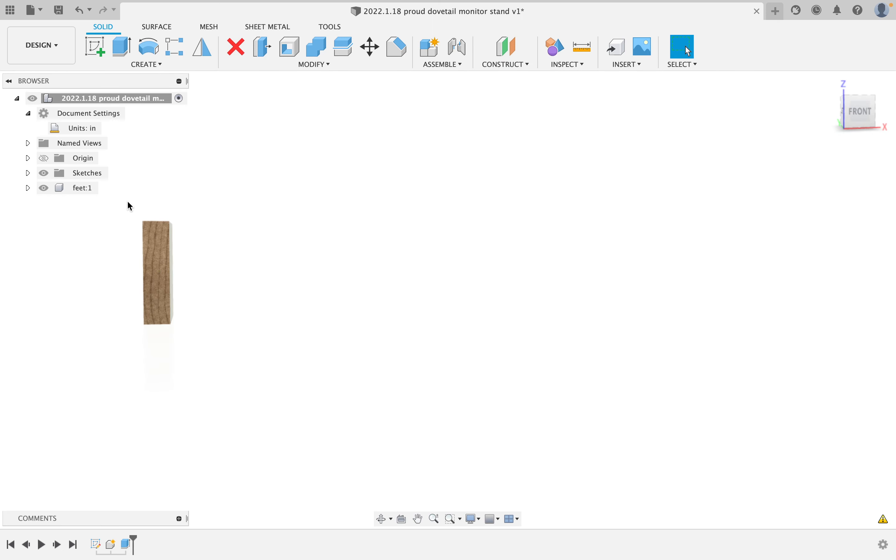
Show the front sketch, hide the feet, and select the top board's three profiles, including both overlaps at the corner, for Extrude
click(27, 173)
click(55, 188)
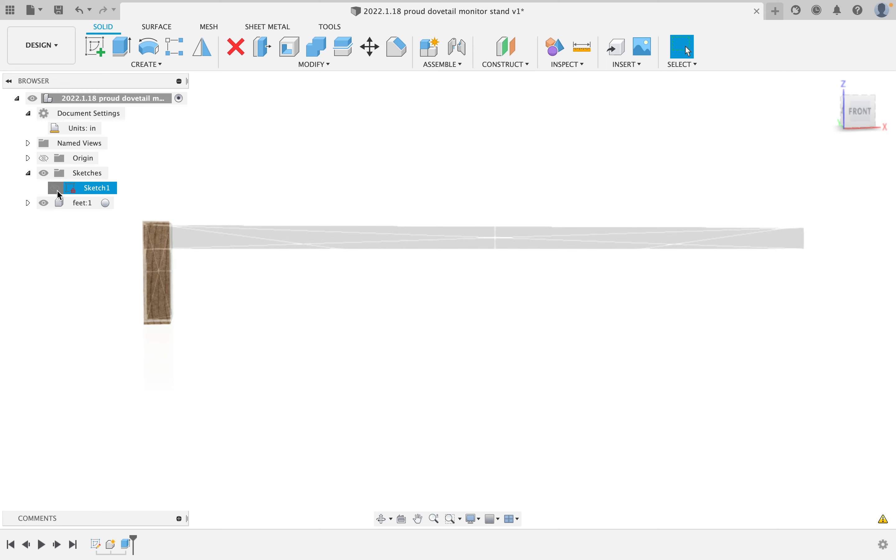
click(147, 65)
click(111, 128)
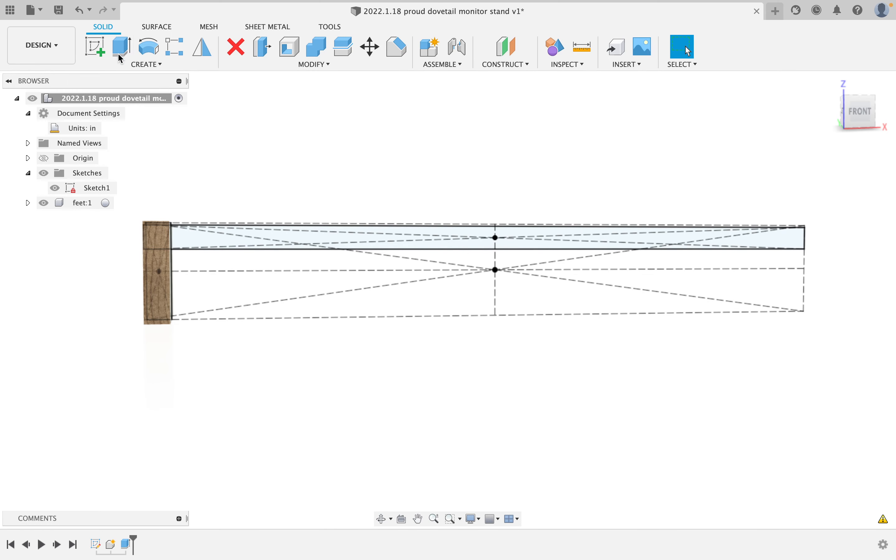
click(225, 237)
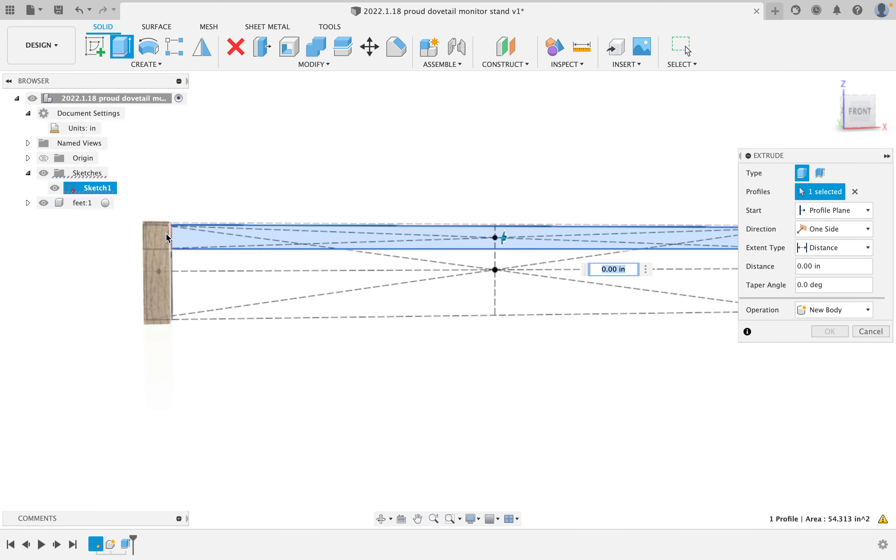
click(158, 244)
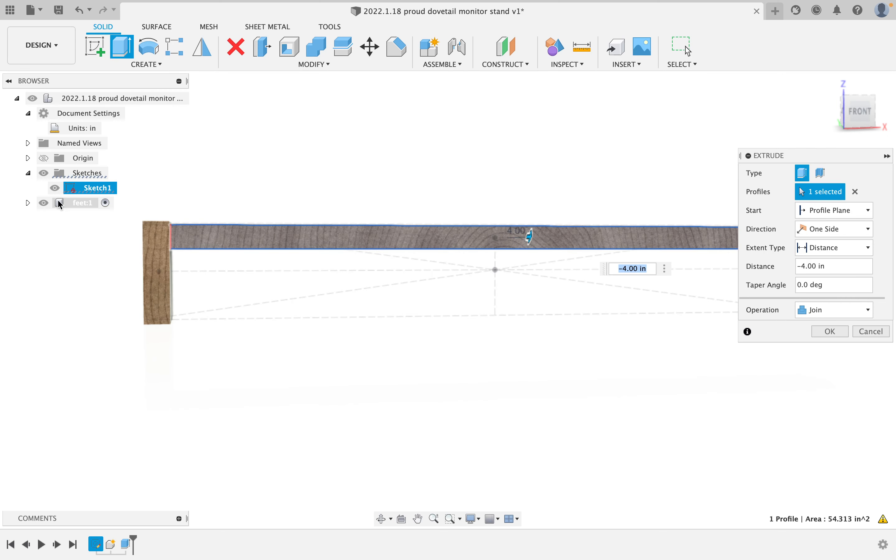
click(44, 203)
click(158, 245)
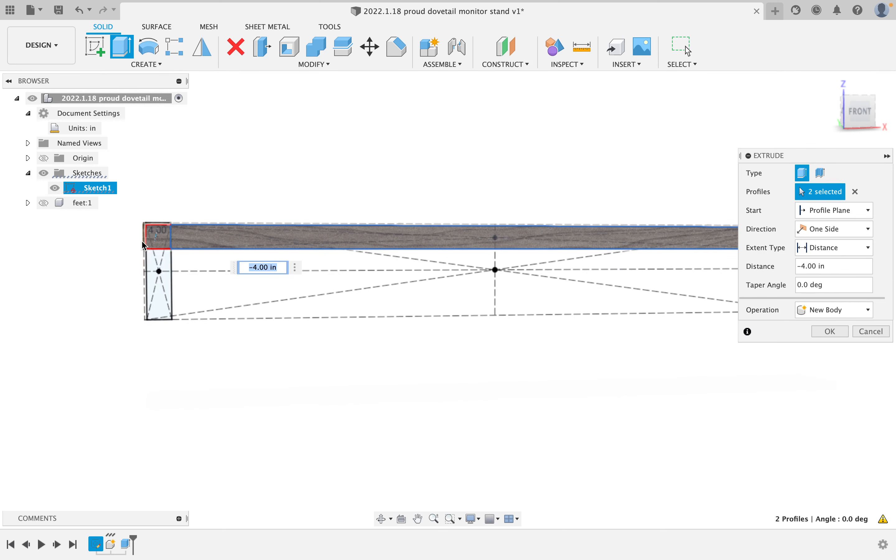
scroll(144, 243, up, 2)
click(230, 253)
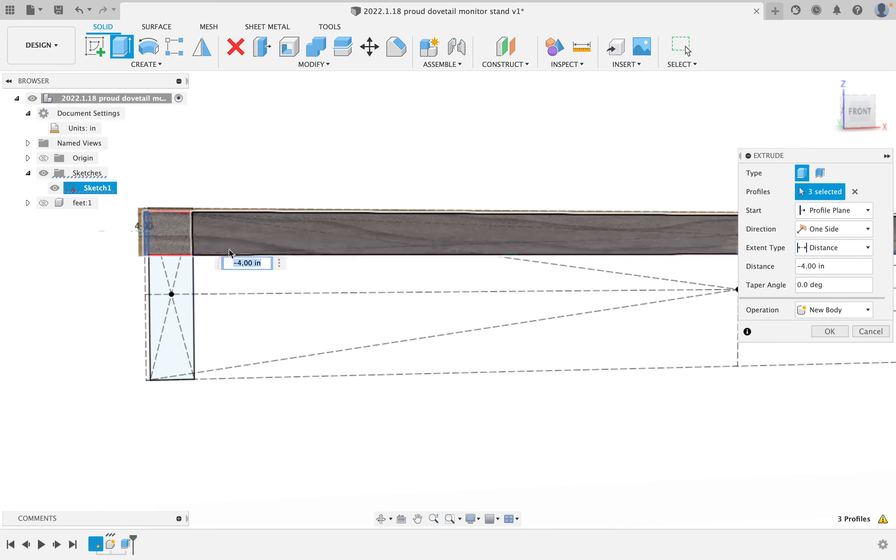
Set the extrusion to make a new component and to start from the front face of the redisplayed feet board
scroll(264, 281, down, 2)
middle_drag(685, 318, 100, 300)
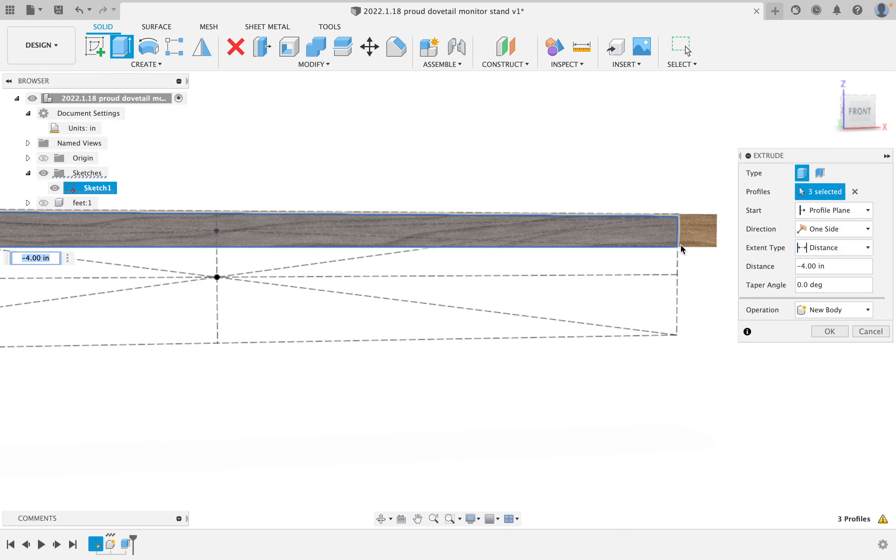
shift+middle_drag(676, 254, 630, 254)
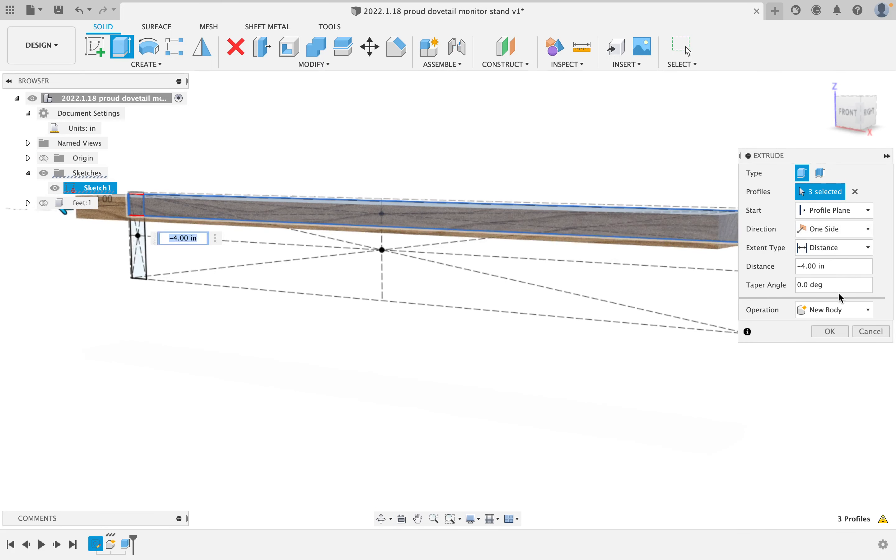
click(840, 309)
click(848, 379)
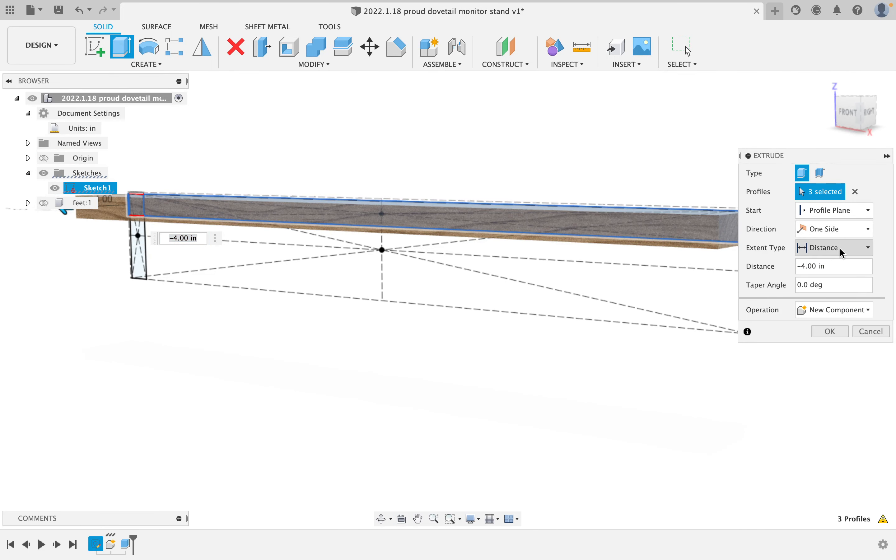
click(836, 237)
click(833, 239)
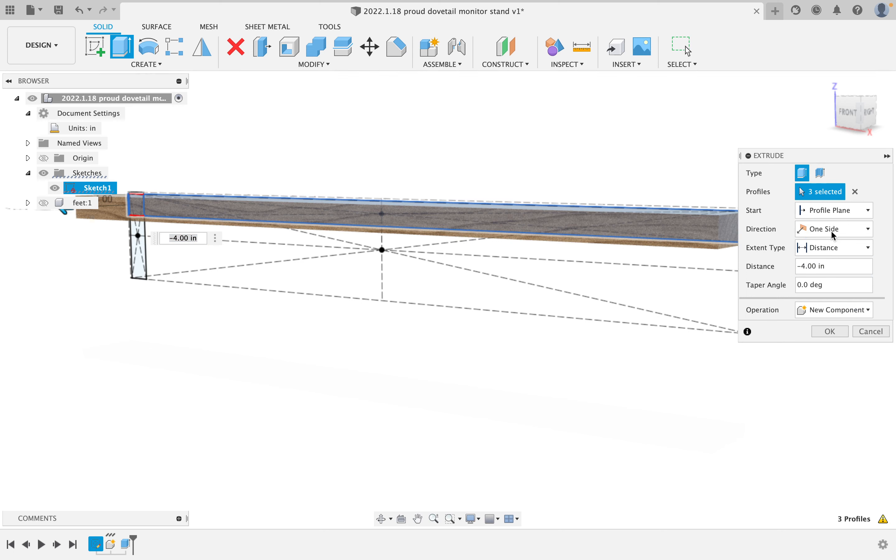
click(834, 211)
click(833, 253)
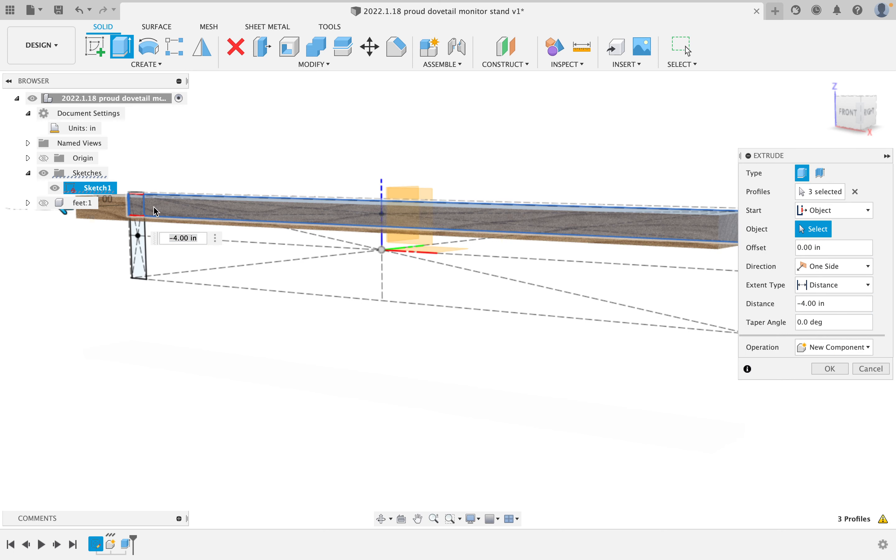
click(43, 203)
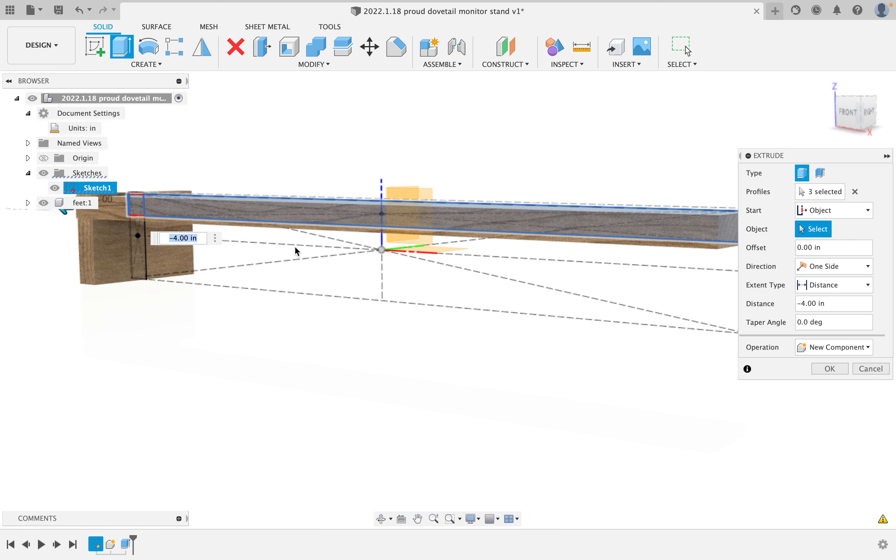
click(91, 252)
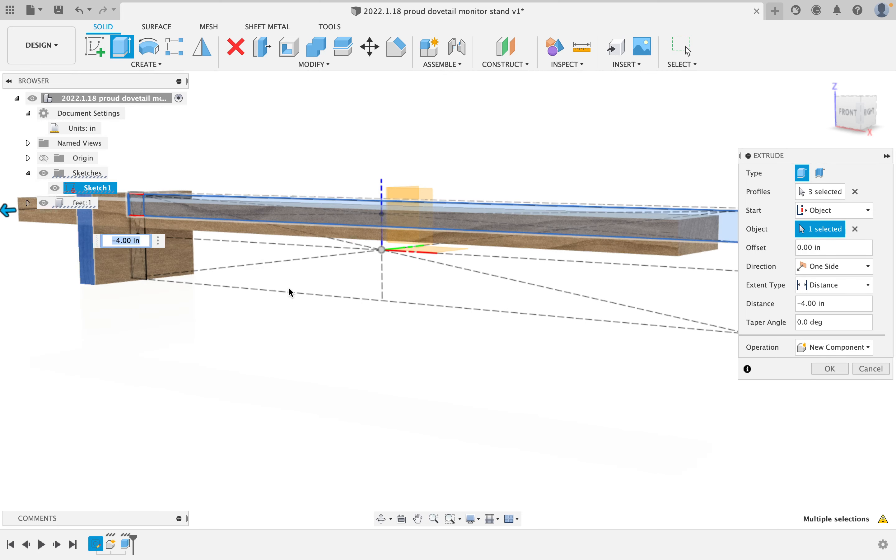
Extrude the top board's profiles up to the feet board's back face with zero offset
middle_drag(290, 294, 416, 402)
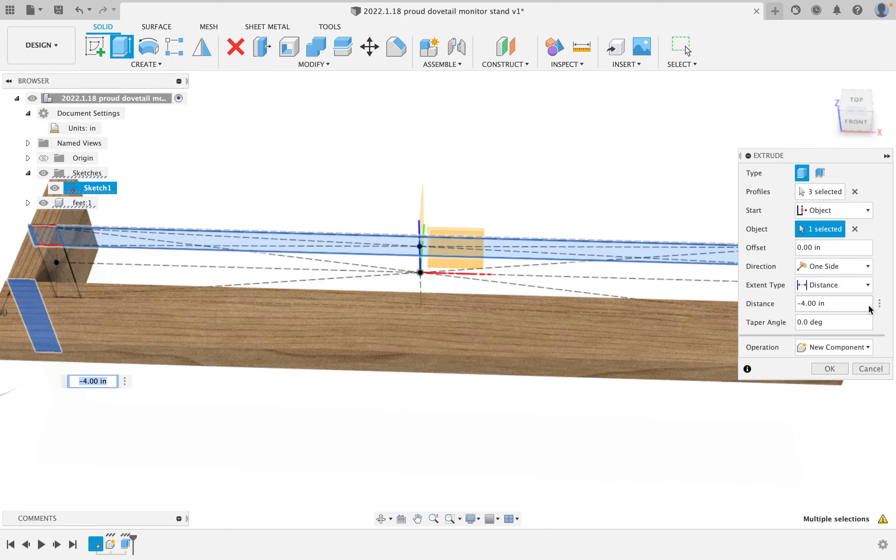
click(863, 285)
click(829, 315)
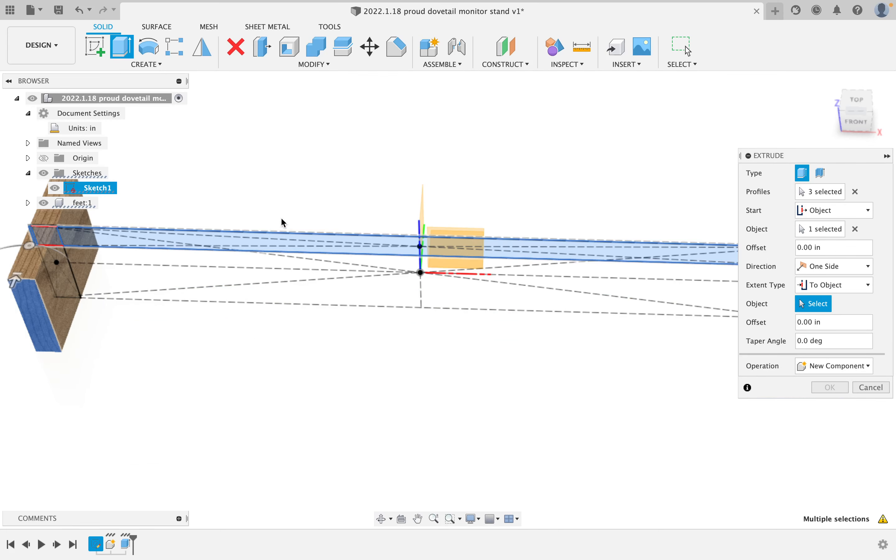
shift+middle_drag(208, 223, 206, 287)
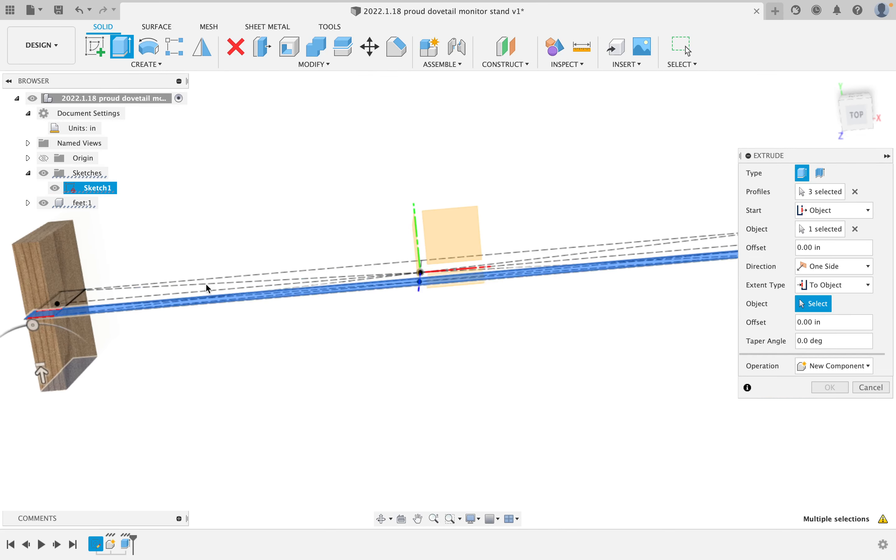
click(38, 240)
shift+middle_drag(271, 325, 347, 219)
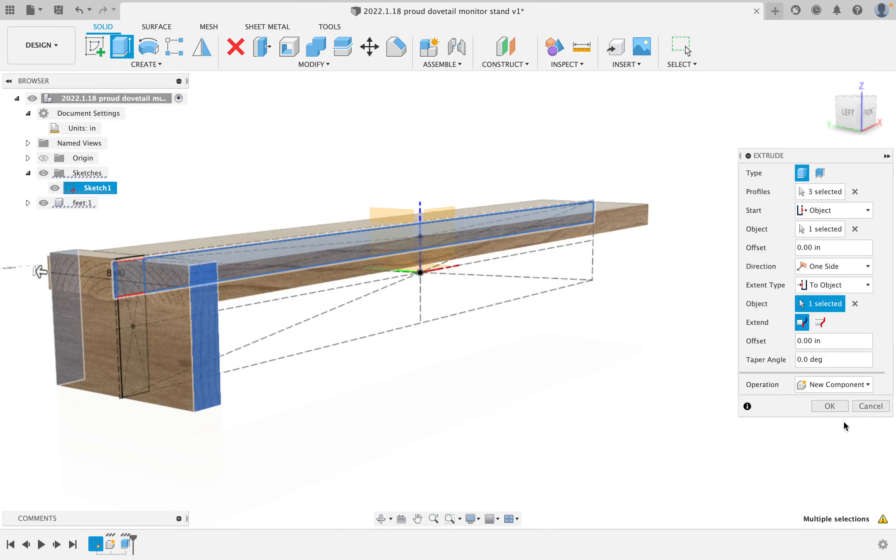
click(829, 407)
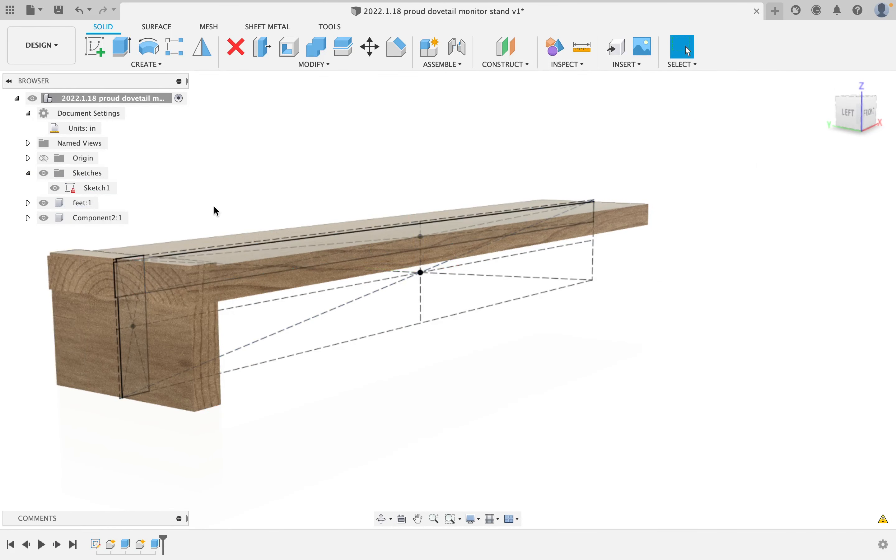
Hide the front sketch and start a new sketch on the upper face of the horizontal board
click(61, 190)
mouse_move(300, 336)
shift+middle_down()
mouse_move(203, 284)
mouse_move(469, 367)
shift+middle_up()
scroll(230, 323, up, 5)
mouse_move(289, 315)
shift+middle_down()
mouse_move(262, 316)
mouse_move(274, 326)
mouse_move(266, 308)
mouse_move(291, 309)
mouse_move(282, 332)
shift+middle_up()
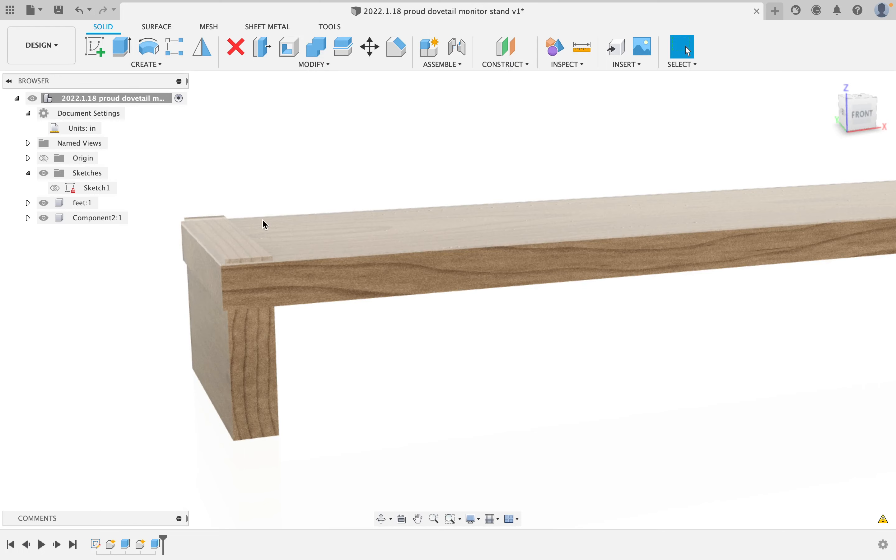
shift+middle_drag(275, 236, 251, 292)
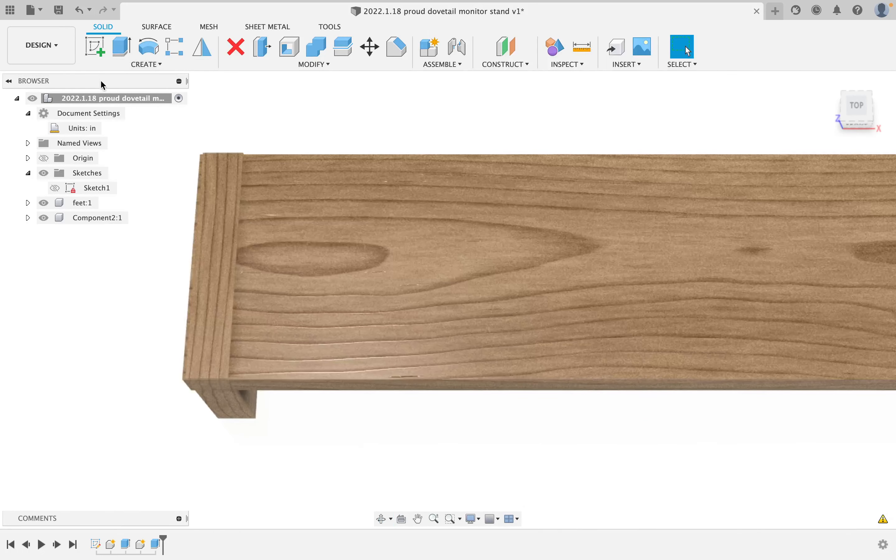
click(98, 51)
click(339, 216)
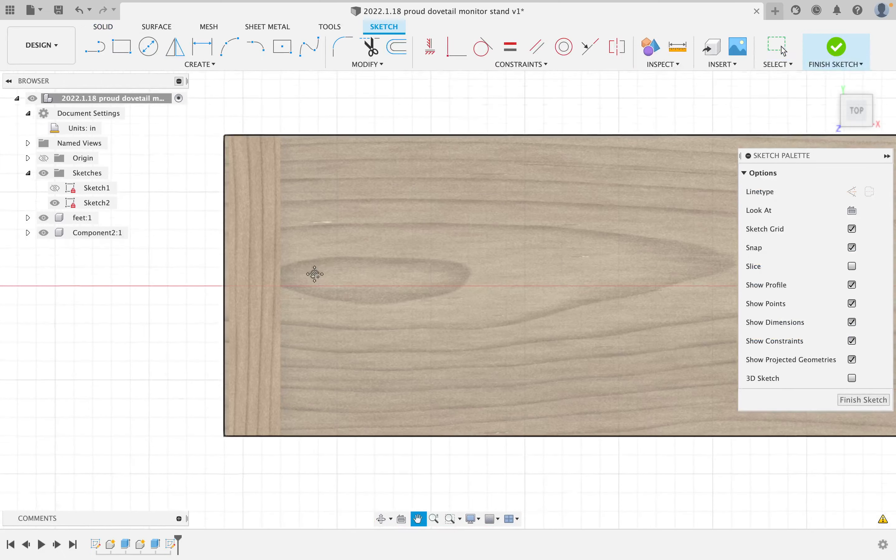
Project the inner edge of the feet board into the sketch with the projection link kept on
key(p)
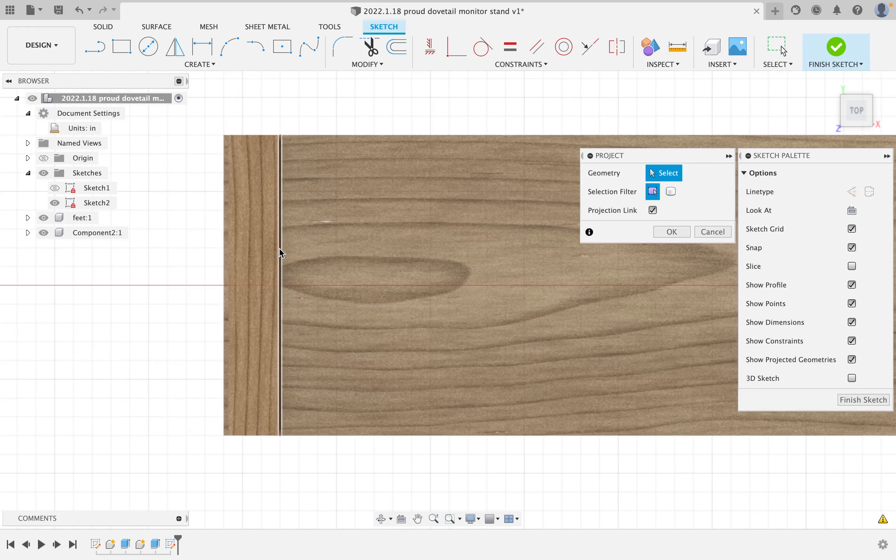
click(280, 255)
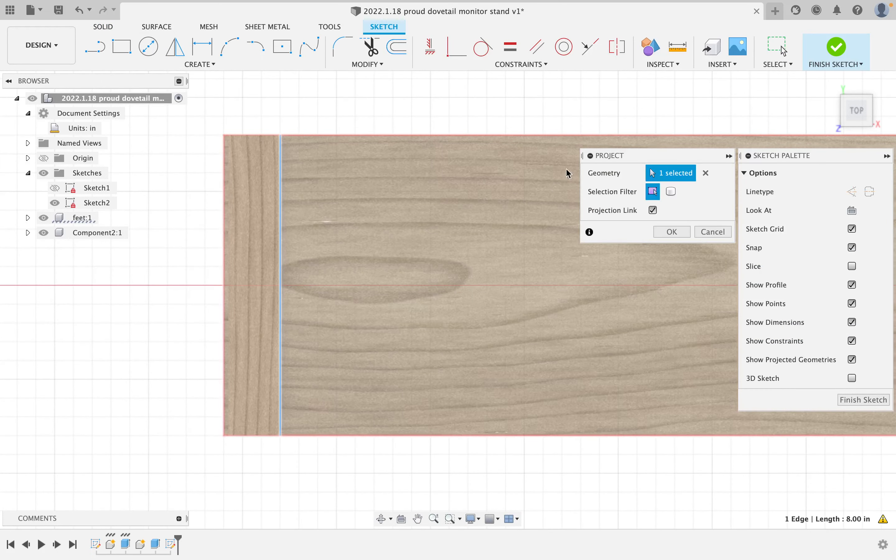
click(673, 233)
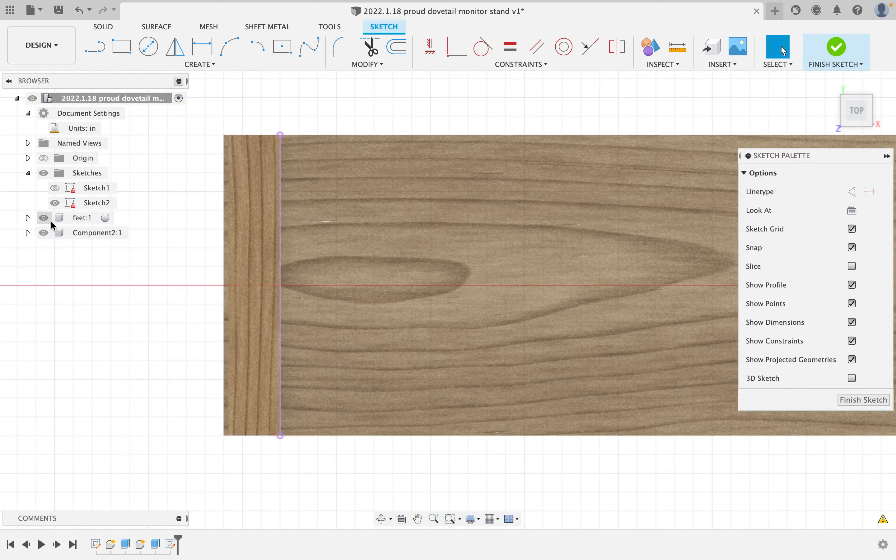
Hide the feet component and rename the horizontal board's component as top
click(44, 218)
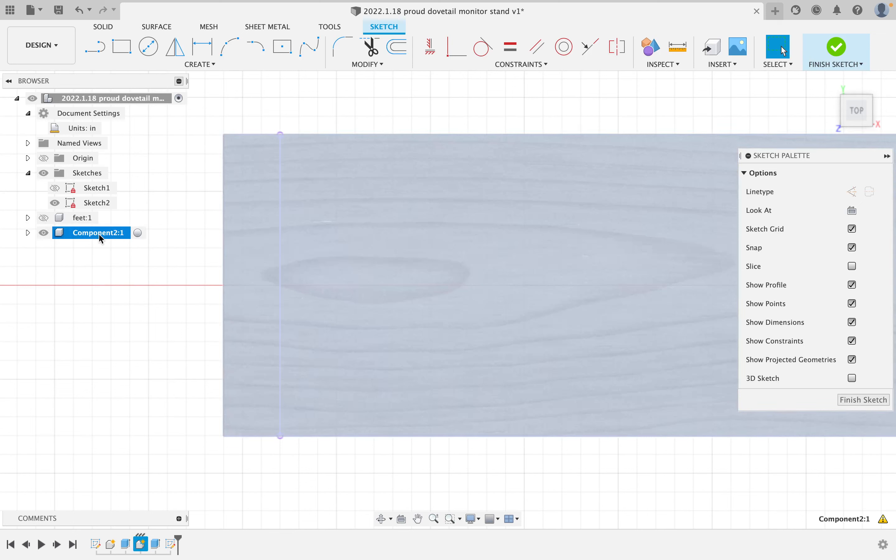
double_click(100, 234)
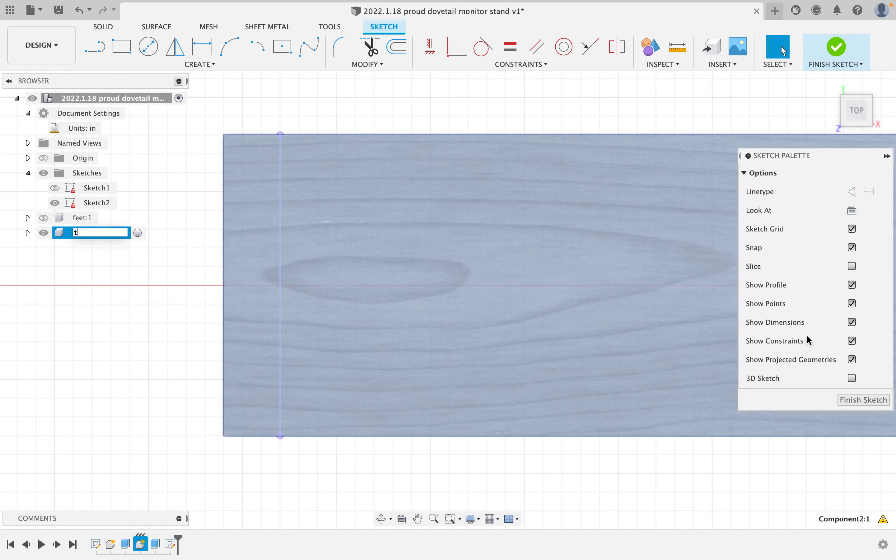
key(Return)
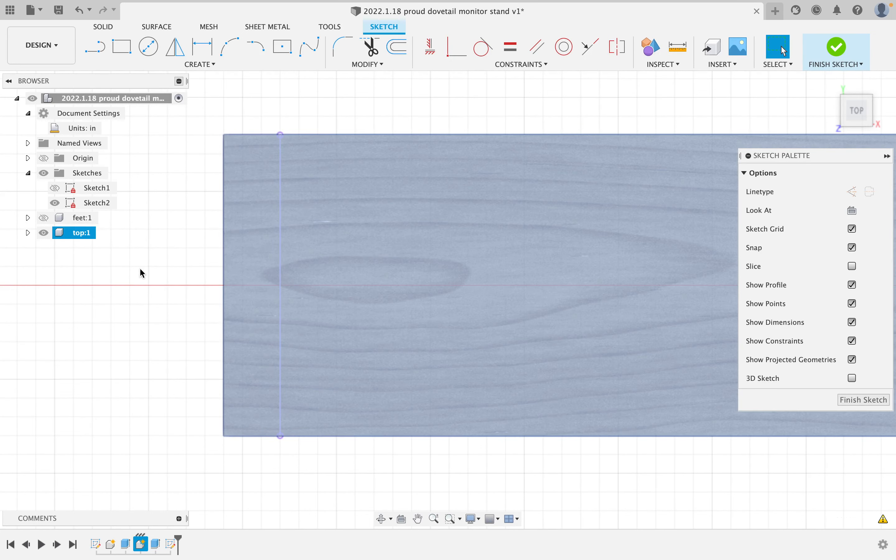
click(152, 270)
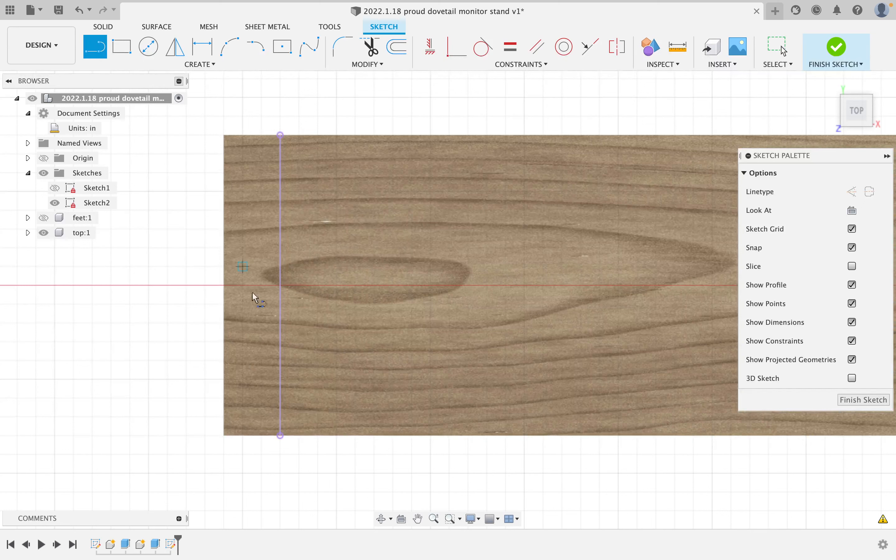
Draw a construction centerline from the projected edge's midpoint to the midpoint of the board's end edge
click(280, 286)
click(224, 286)
key(Escape)
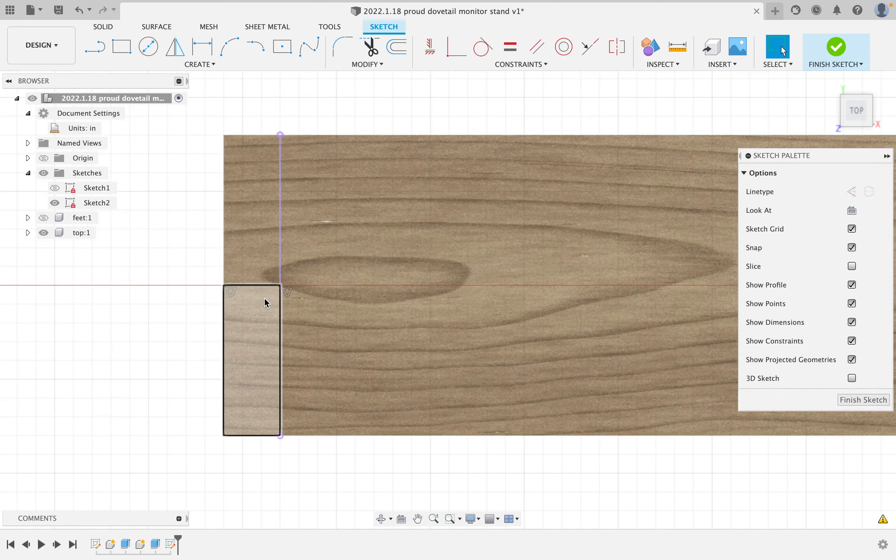
click(256, 285)
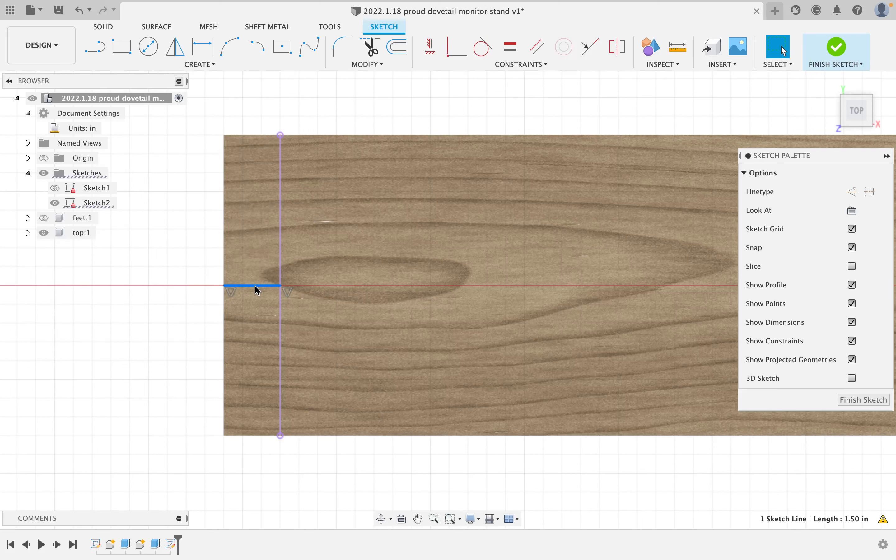
key(Escape)
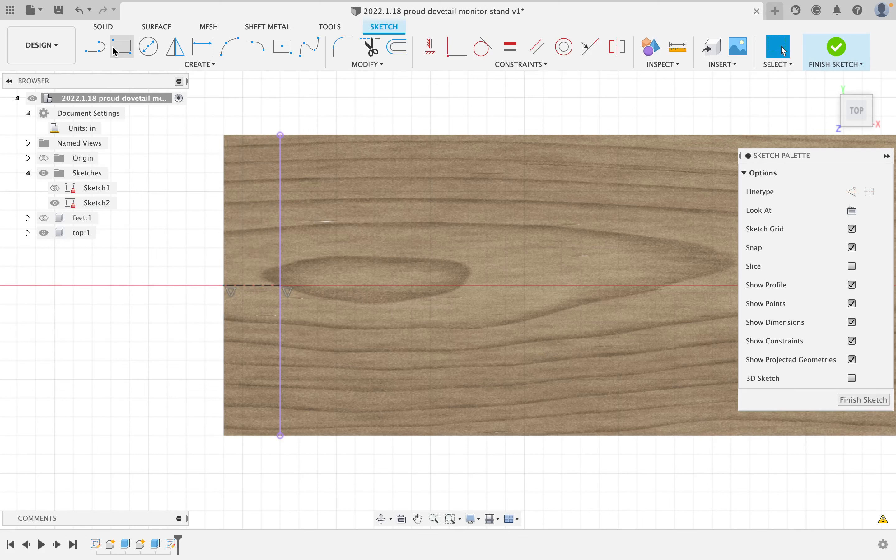
Sketch a dovetail side line just above the centerline, sloping outward about 10 degrees from the projected edge to the board's end
click(96, 47)
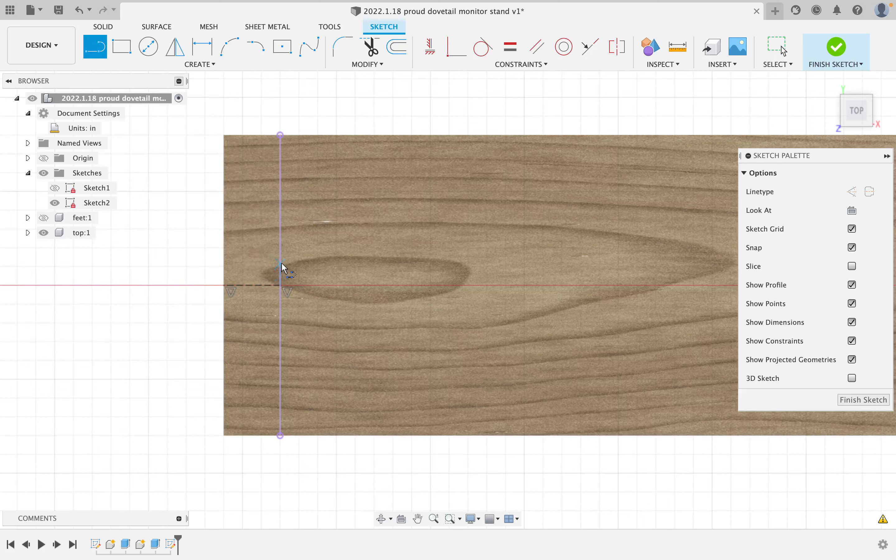
click(280, 268)
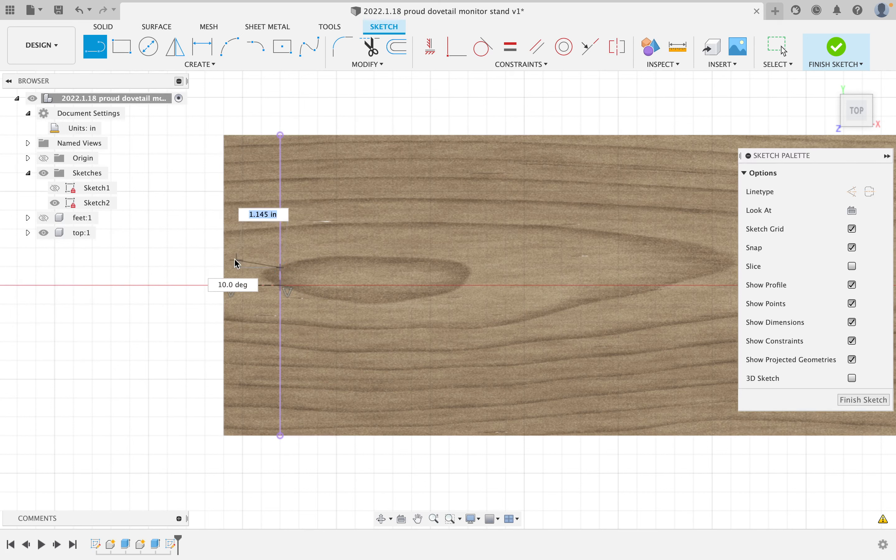
click(225, 259)
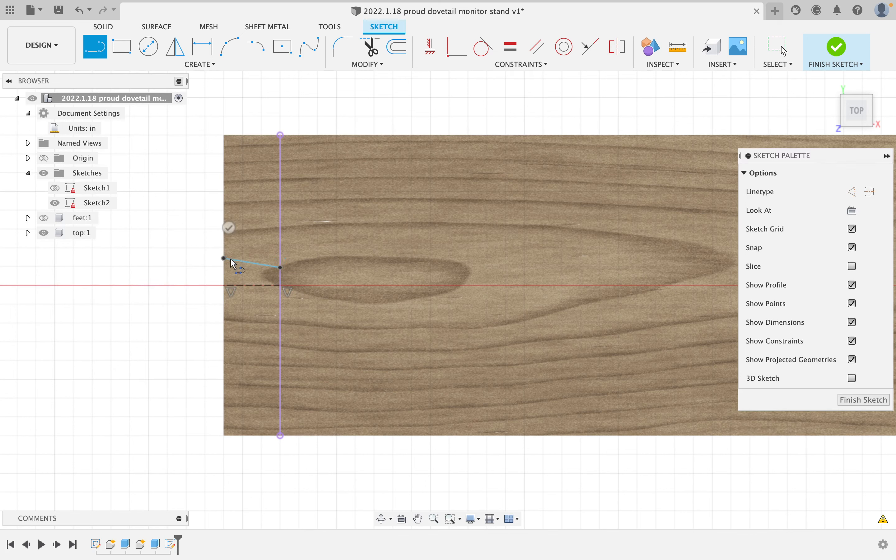
key(Escape)
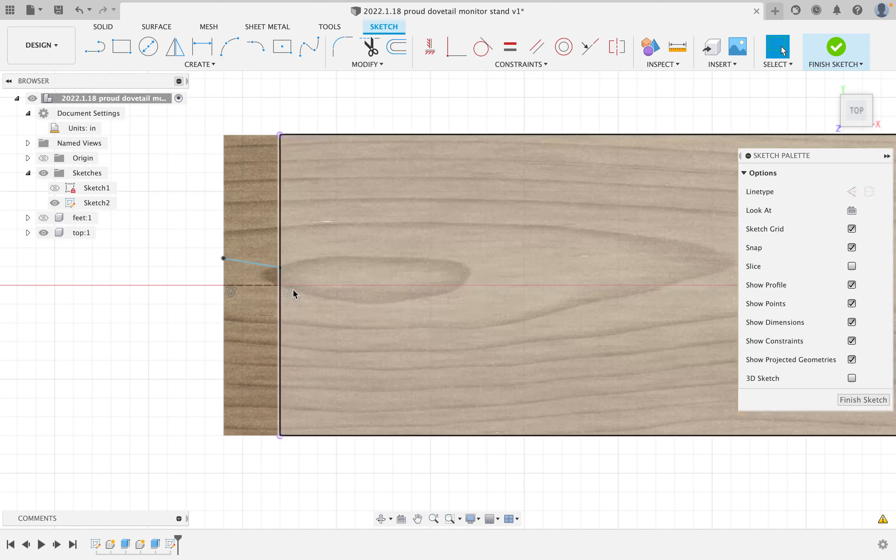
Mirror the sloping dovetail line about the construction centerline and bring the pair to about 0.68 in apart at the narrow end
click(175, 47)
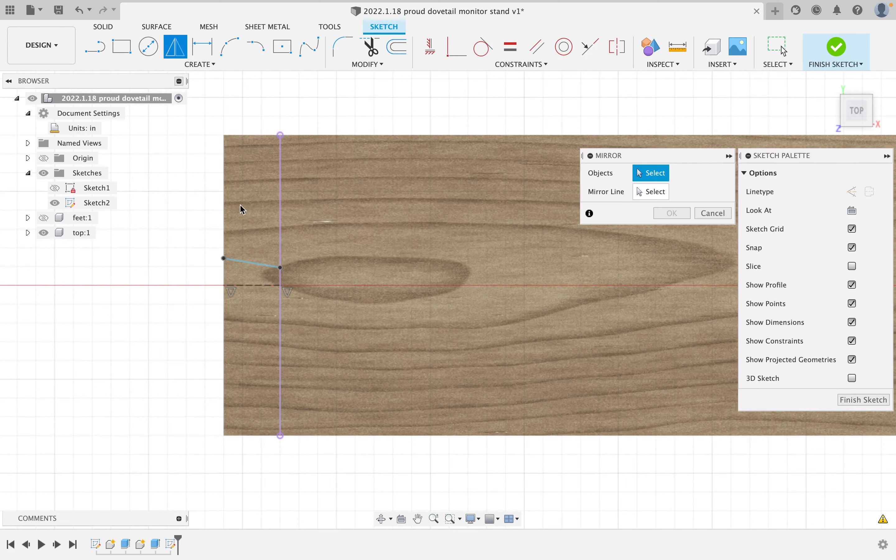
click(248, 270)
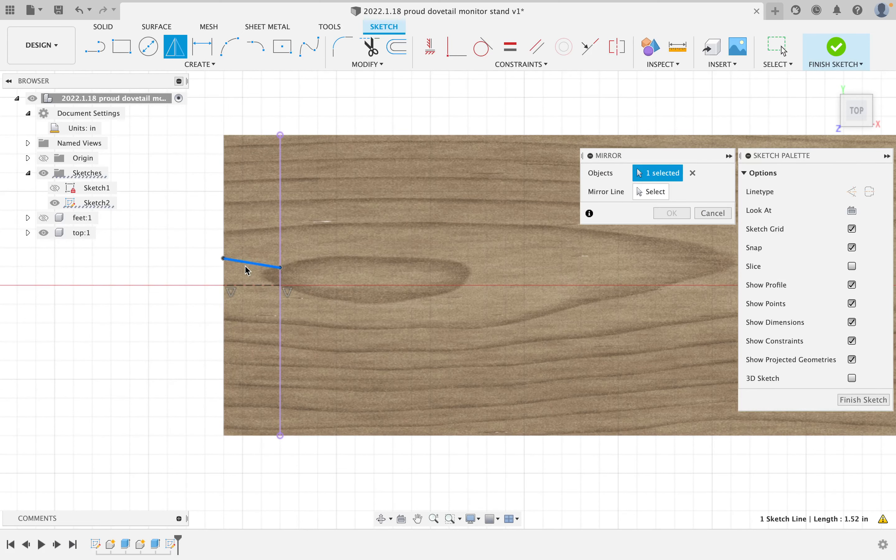
click(250, 286)
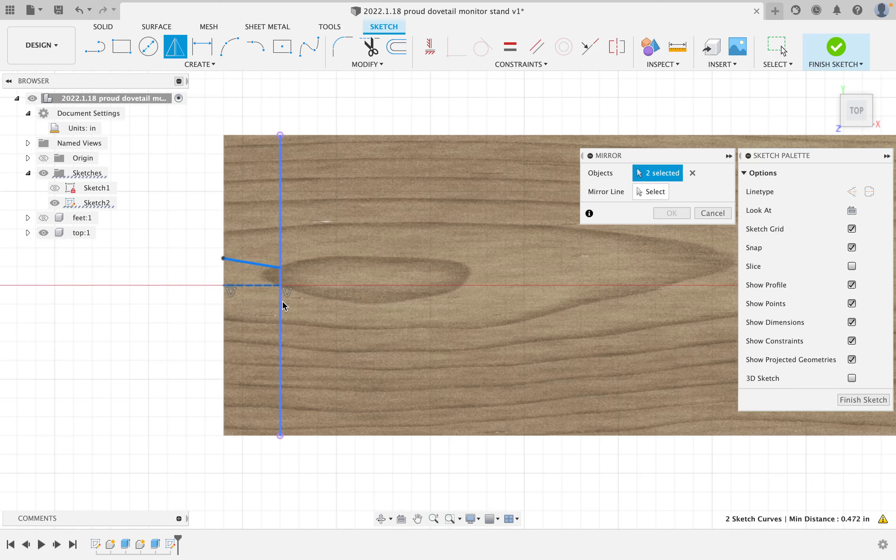
click(265, 286)
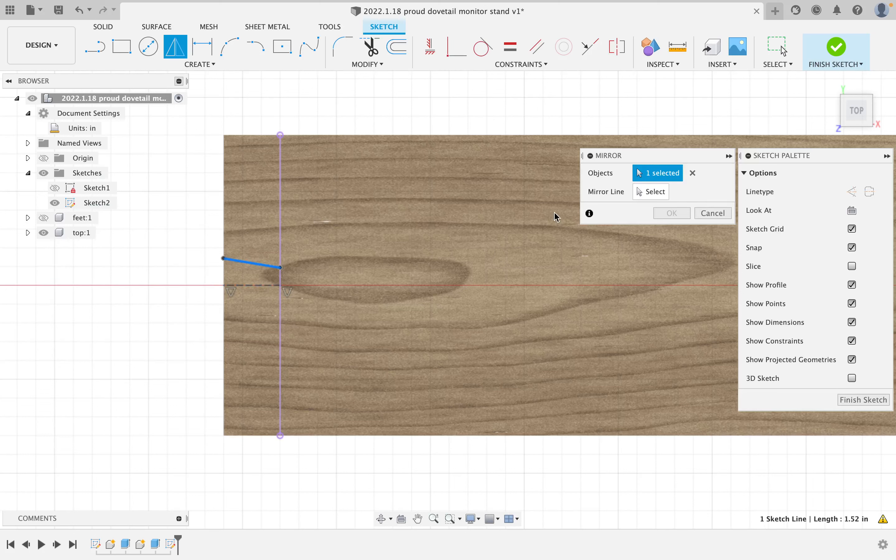
click(639, 193)
click(251, 286)
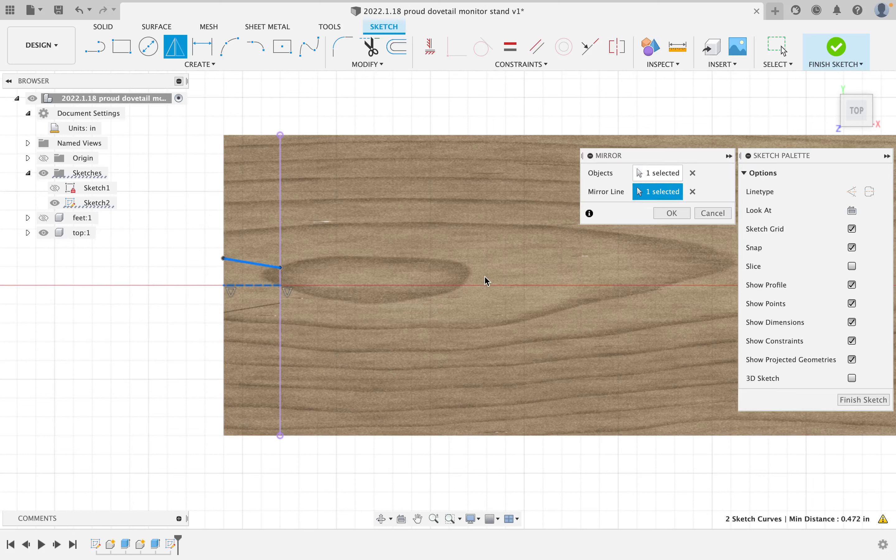
click(672, 214)
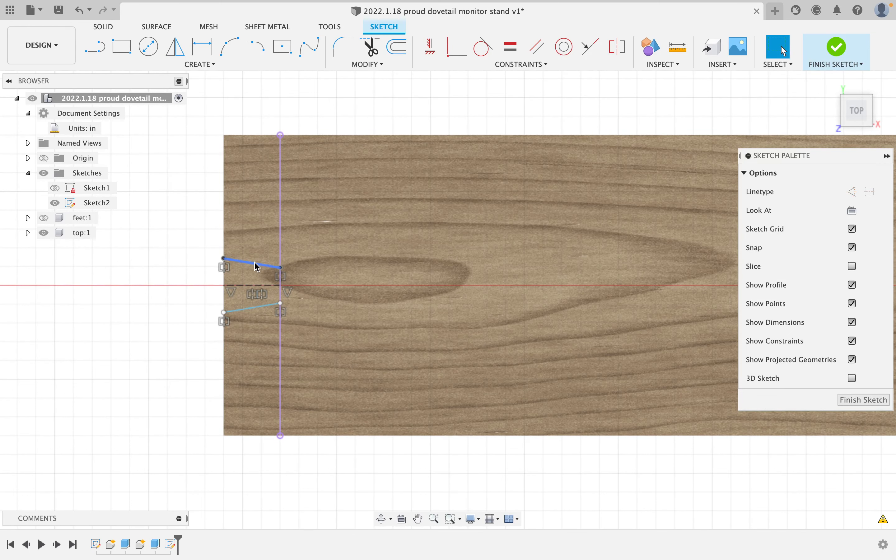
drag(256, 264, 257, 269)
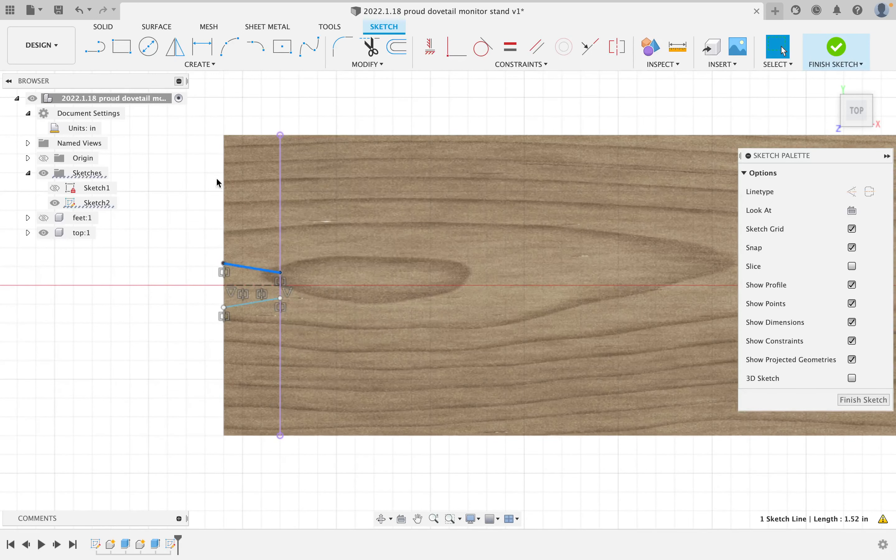
click(226, 81)
Start a rectangular pattern of both sloping dovetail lines, 3 copies running along the board's end over a 3.00 in extent
click(193, 64)
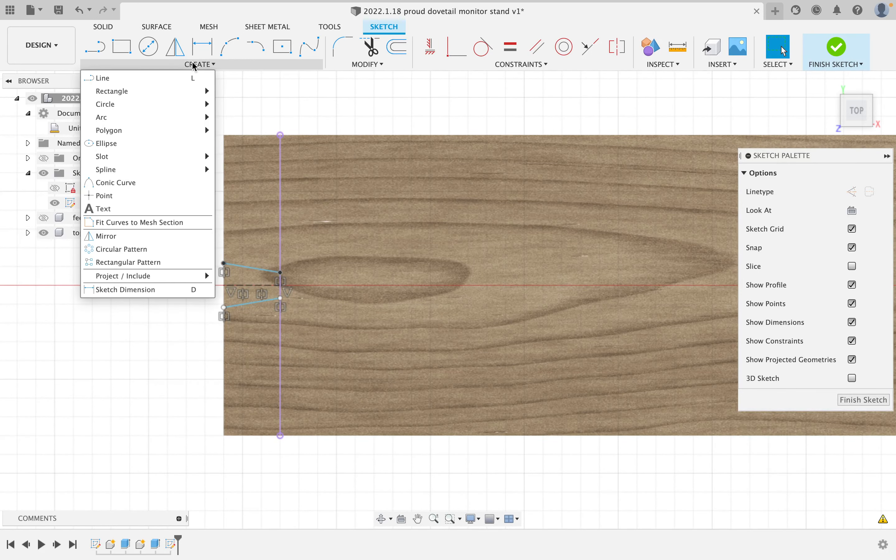
click(182, 263)
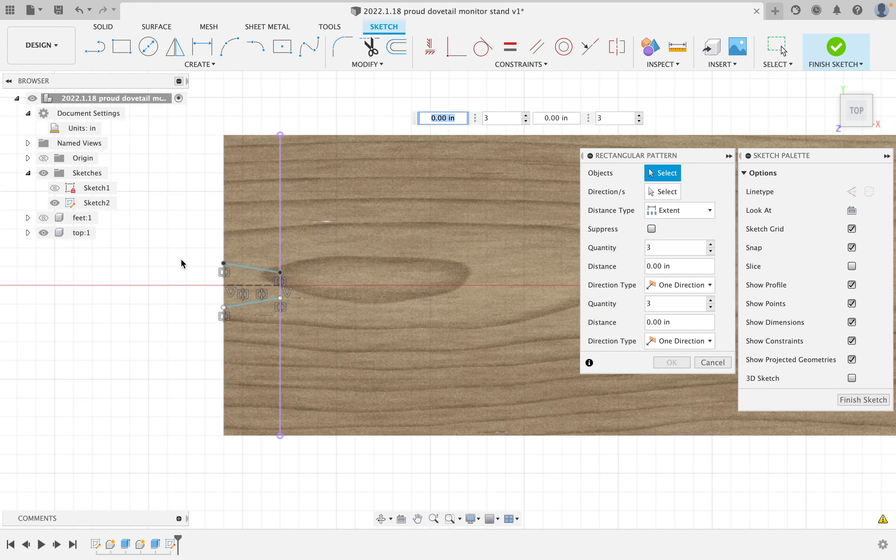
click(251, 268)
click(254, 304)
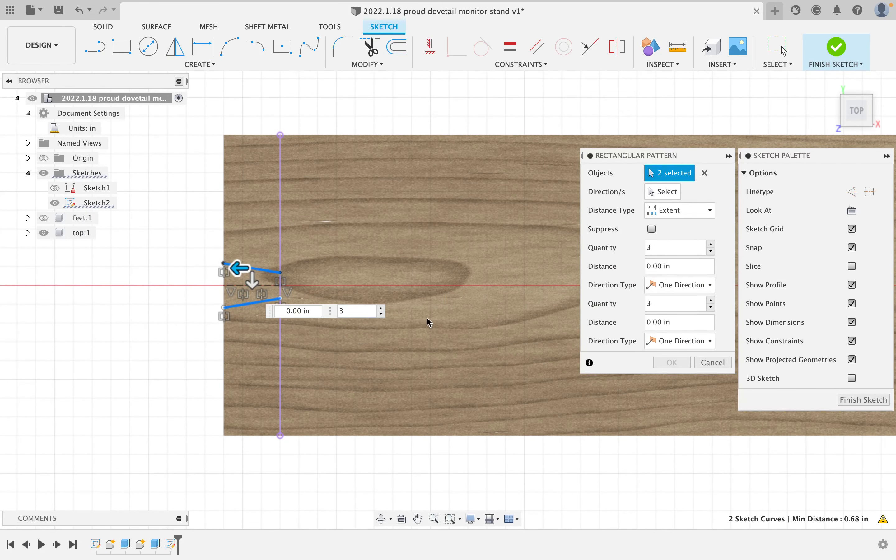
drag(252, 314, 258, 396)
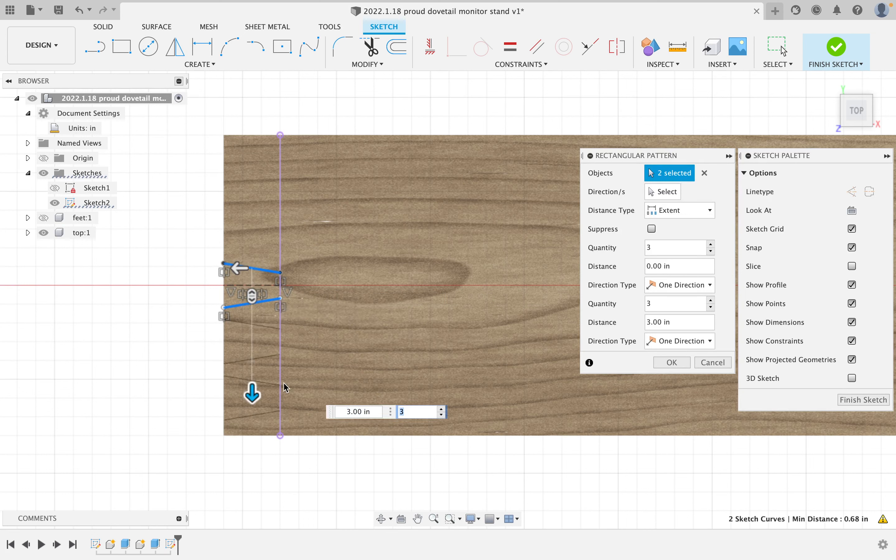
Switch the pattern to Spacing and Symmetric with a quantity of 7 at 1.50 in, and apply it
click(705, 210)
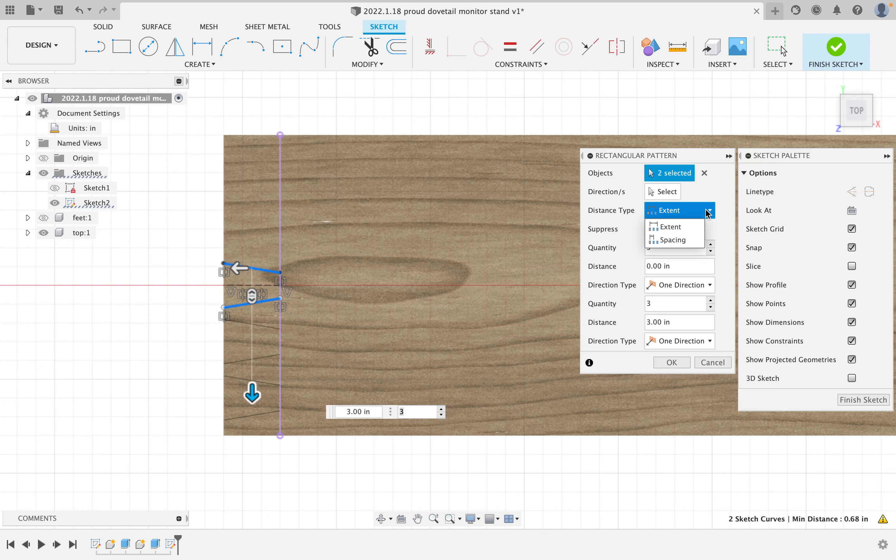
click(682, 238)
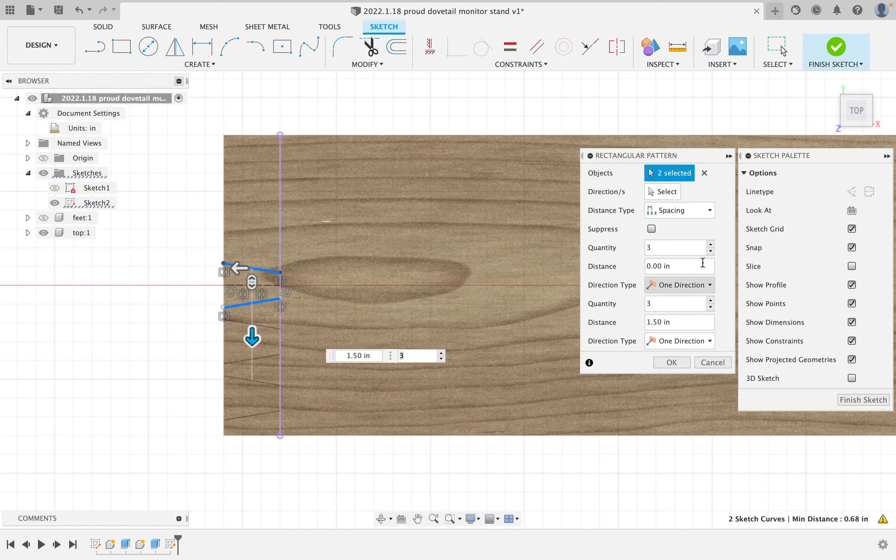
click(705, 341)
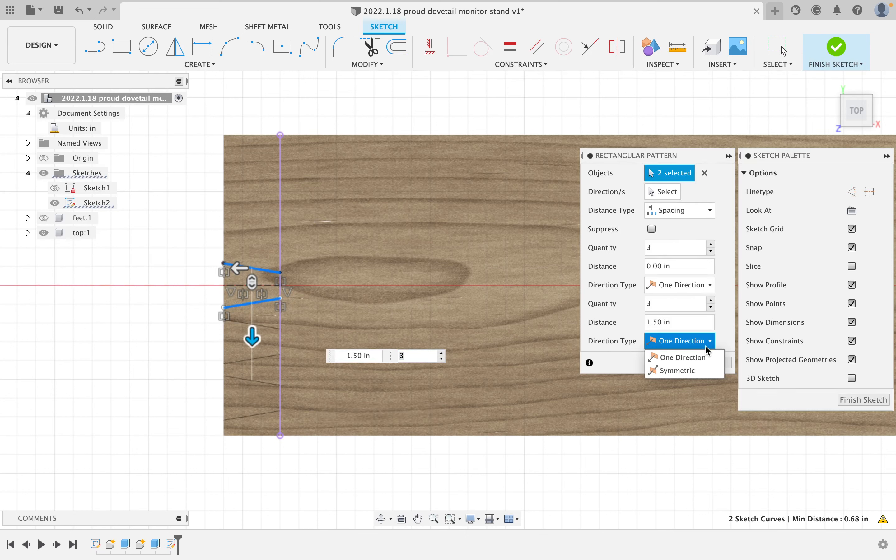
click(707, 371)
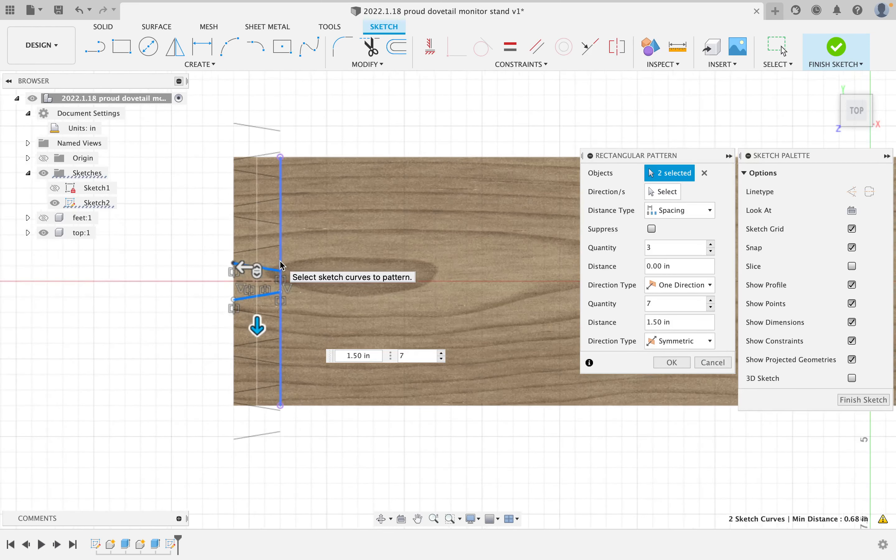
mouse_move(309, 306)
shift+middle_down()
mouse_move(333, 286)
mouse_move(289, 274)
shift+middle_up()
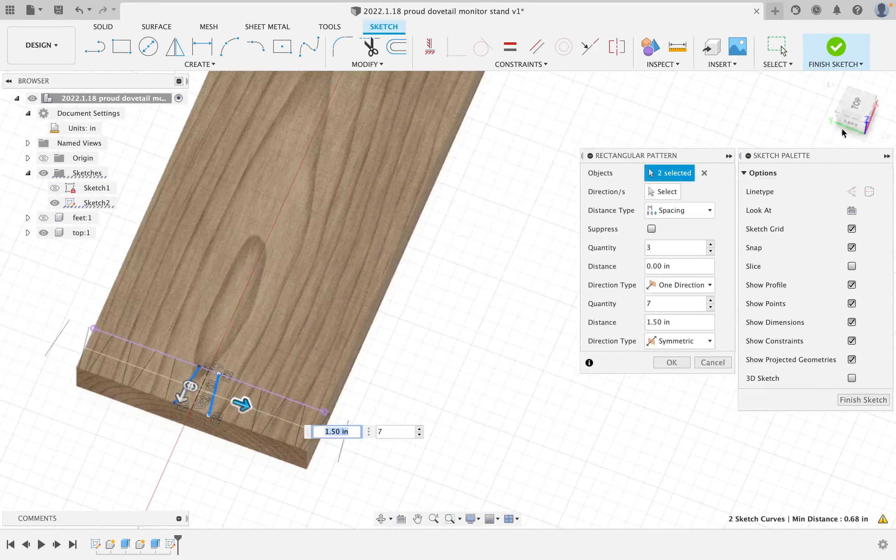
click(862, 107)
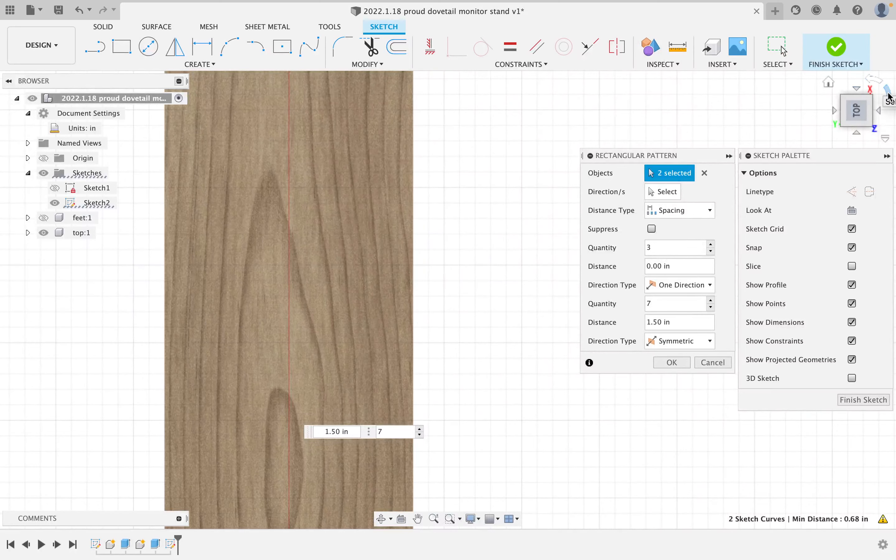
click(890, 97)
mouse_move(506, 121)
middle_down()
mouse_move(548, 184)
mouse_move(565, 243)
middle_up()
scroll(219, 247, up, 2)
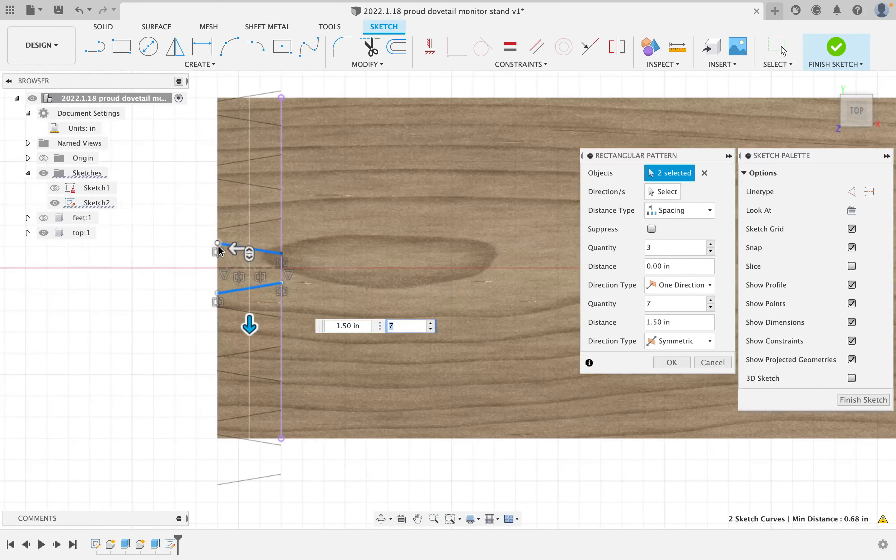
click(673, 363)
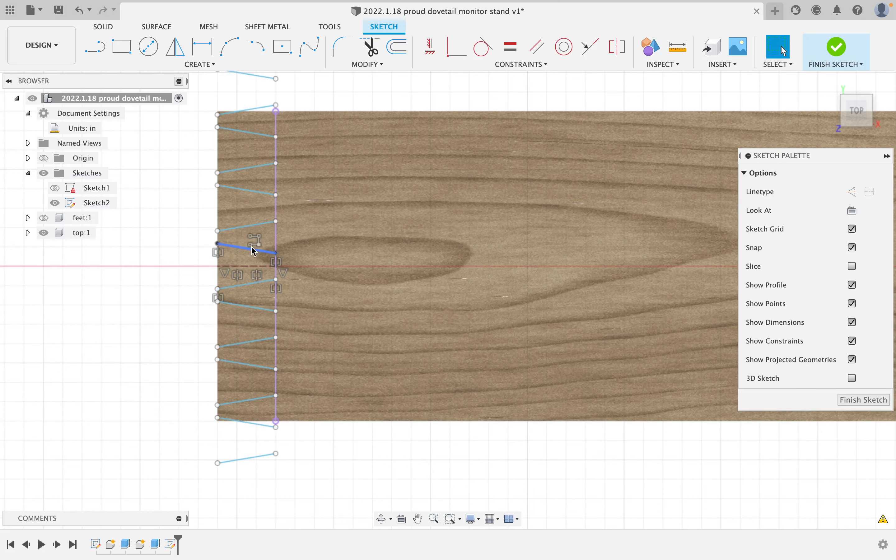
Narrow the patterned dovetails by moving their side lines to about 0.29 in apart at the narrow end
drag(254, 255, 255, 261)
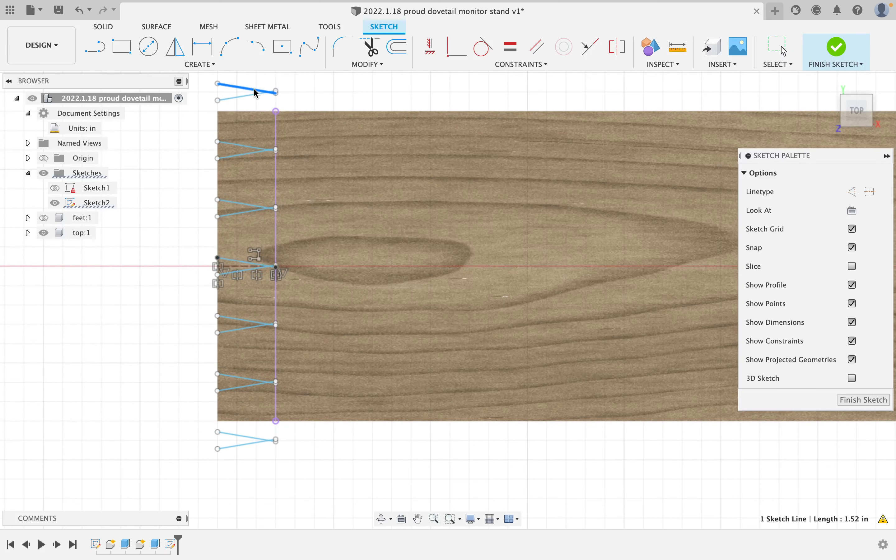
click(254, 88)
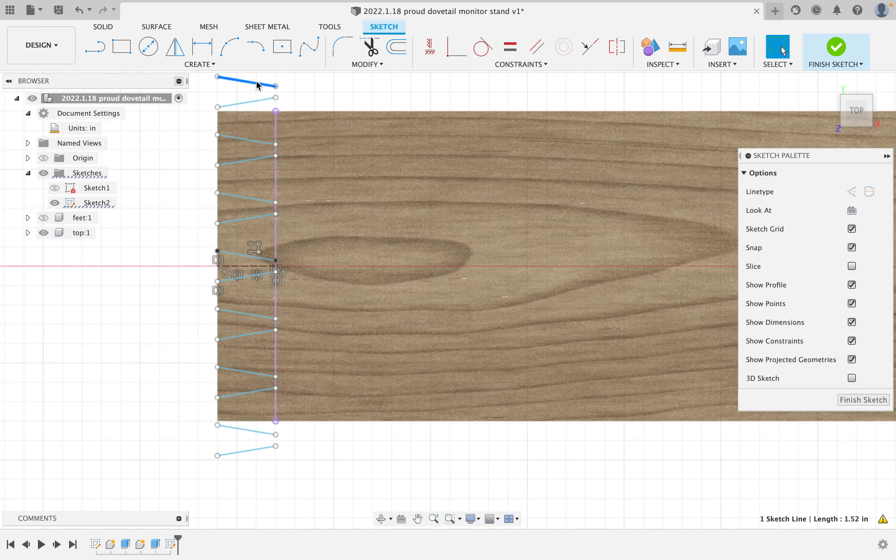
Edit the rectangular pattern of the dovetail lines and set its spacing to 5/8 in
double_click(255, 247)
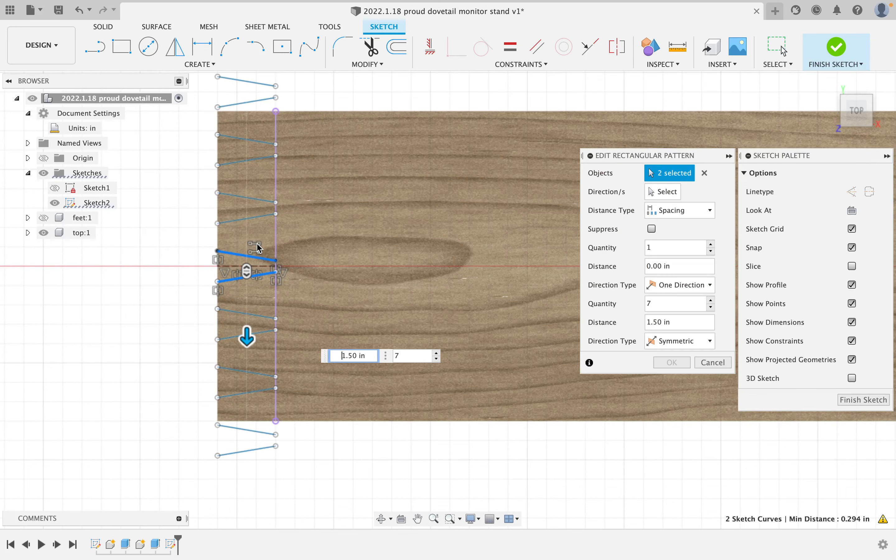
click(673, 323)
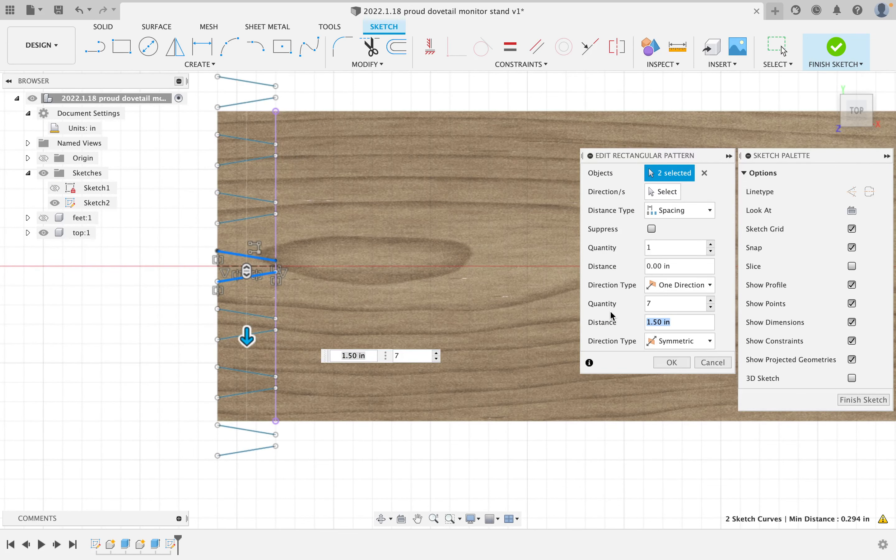
key(Return)
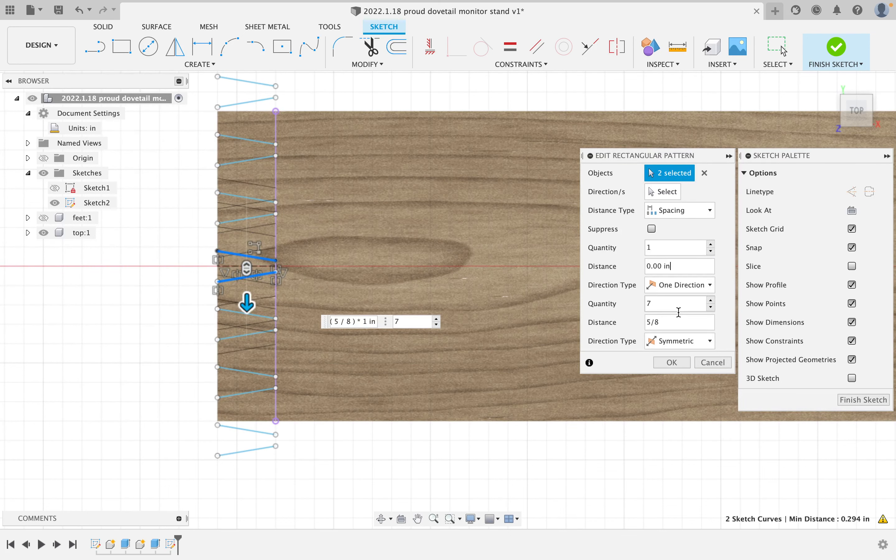
click(676, 362)
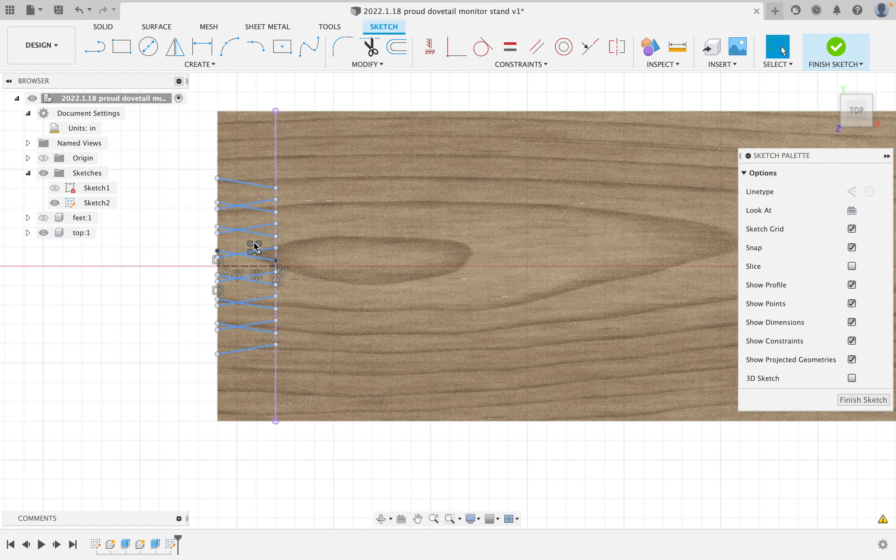
Change the dovetail line pattern's spacing to 1 1/8 in
double_click(257, 252)
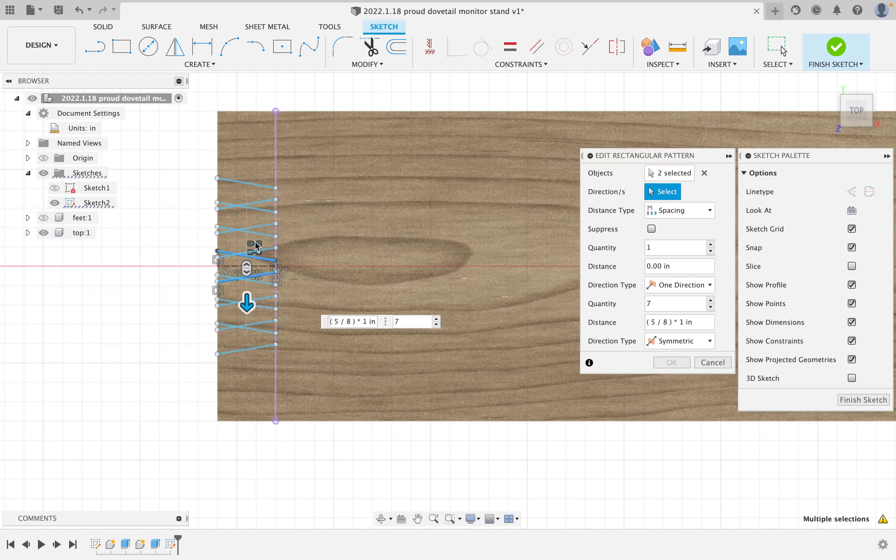
click(657, 323)
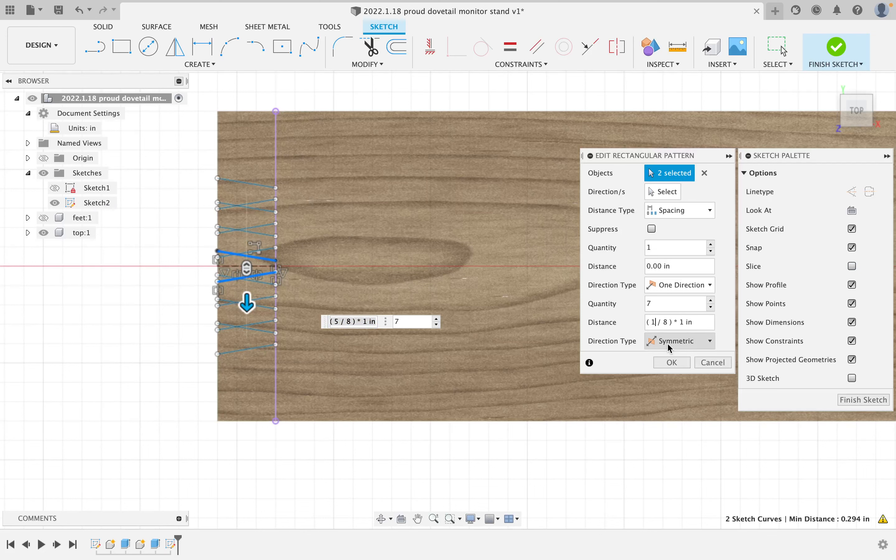
key(Left)
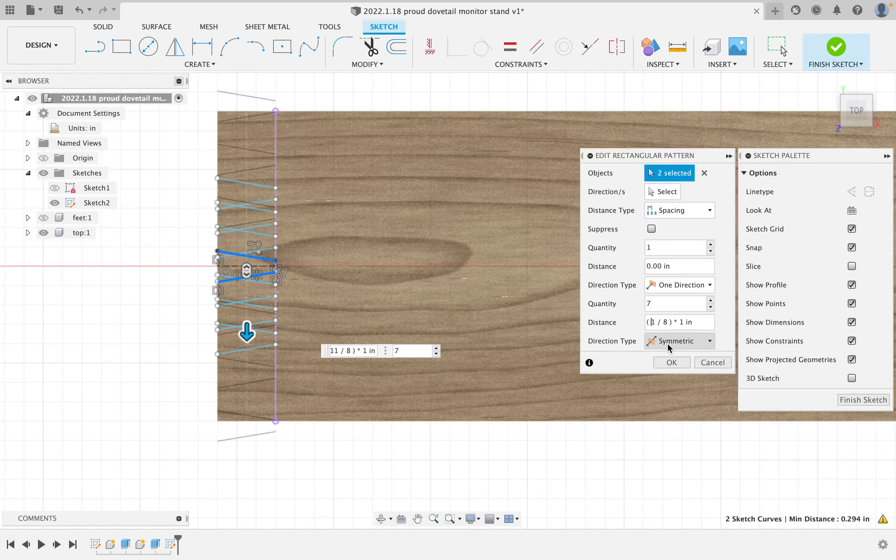
text(1)
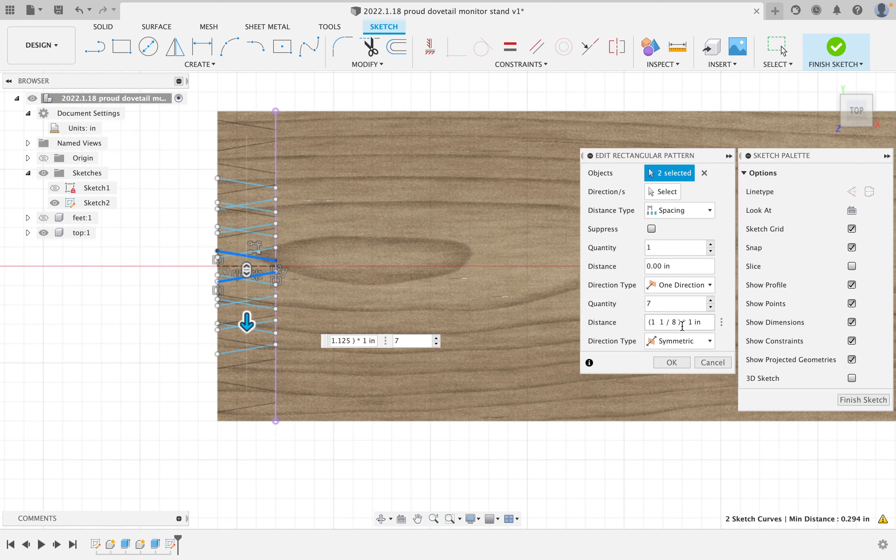
click(688, 365)
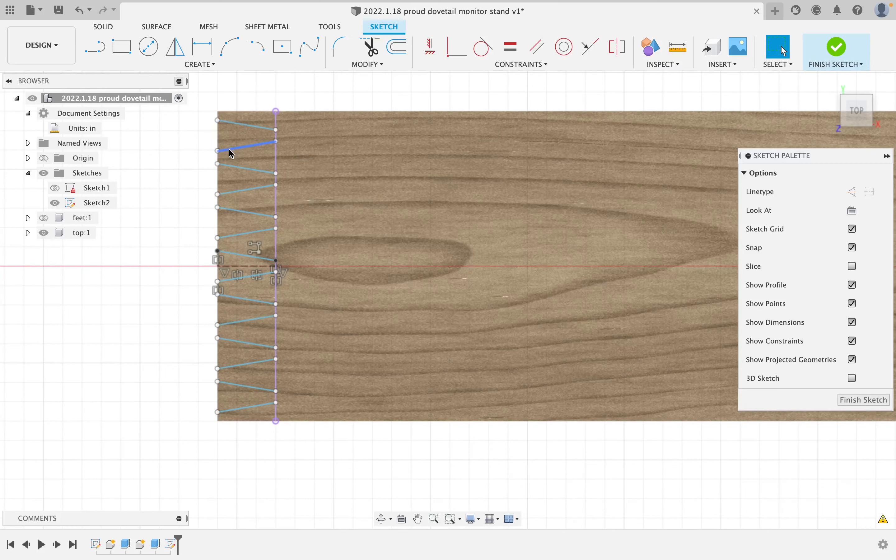
Dimension the outermost dovetail line's endpoint 0.25 in from the board's upper end corner
key(d)
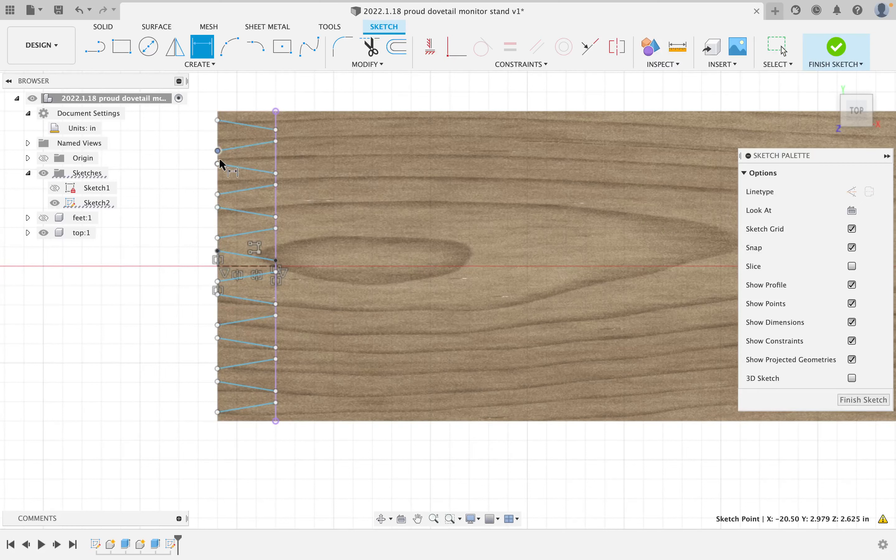
click(218, 119)
click(218, 111)
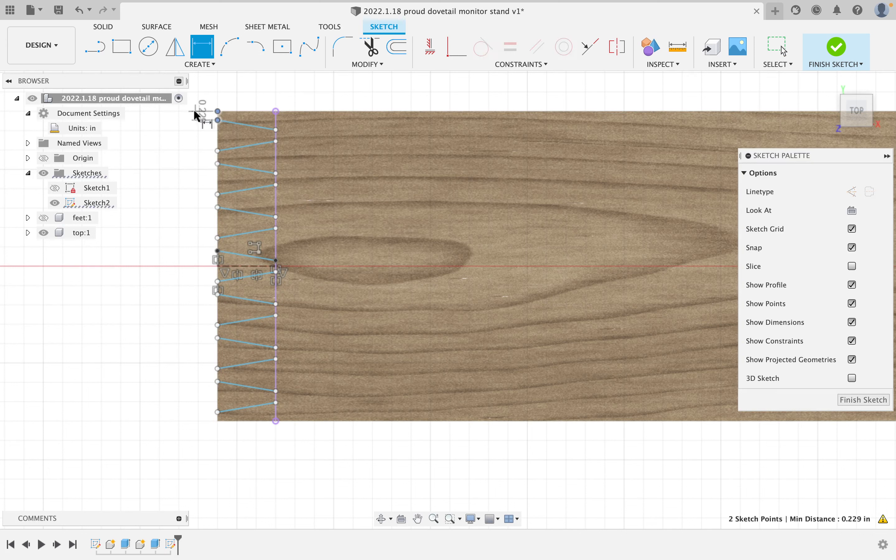
click(177, 116)
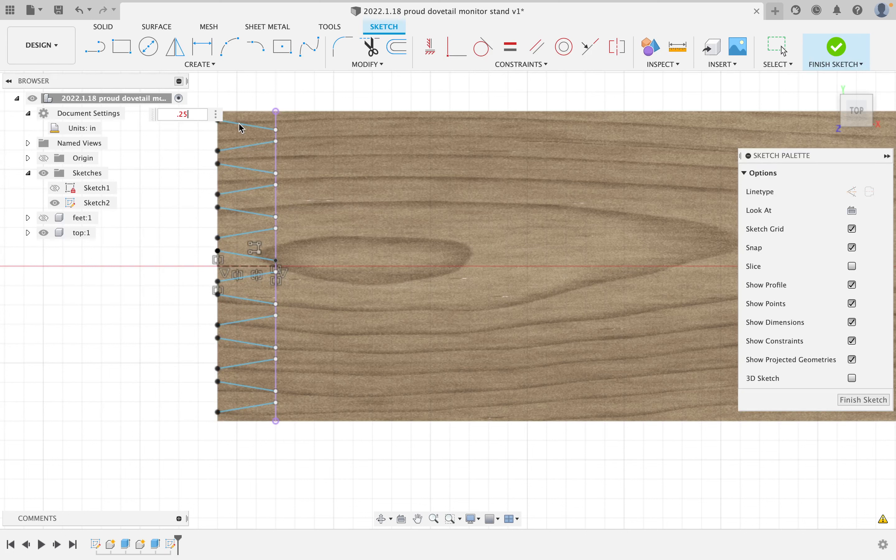
text(.25)
key(Return)
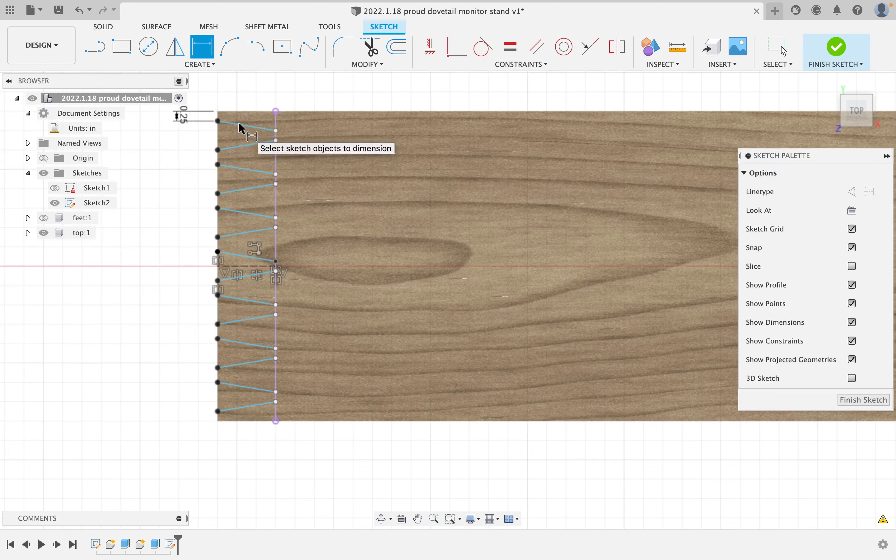
click(218, 150)
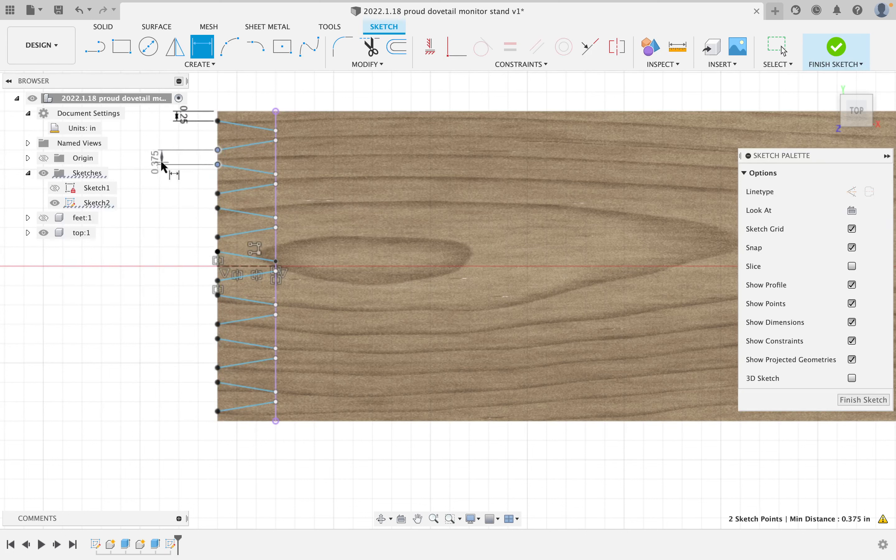
click(161, 162)
click(532, 285)
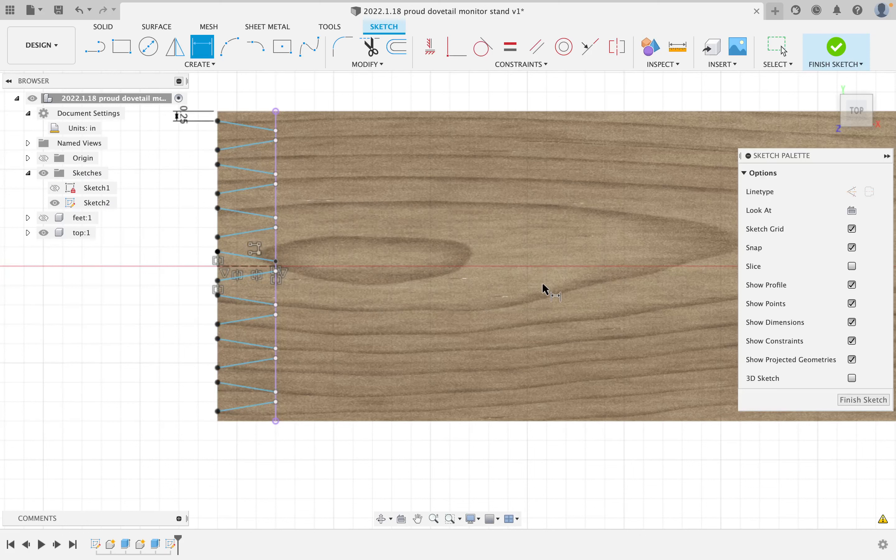
key(Escape)
click(218, 150)
drag(219, 153, 219, 154)
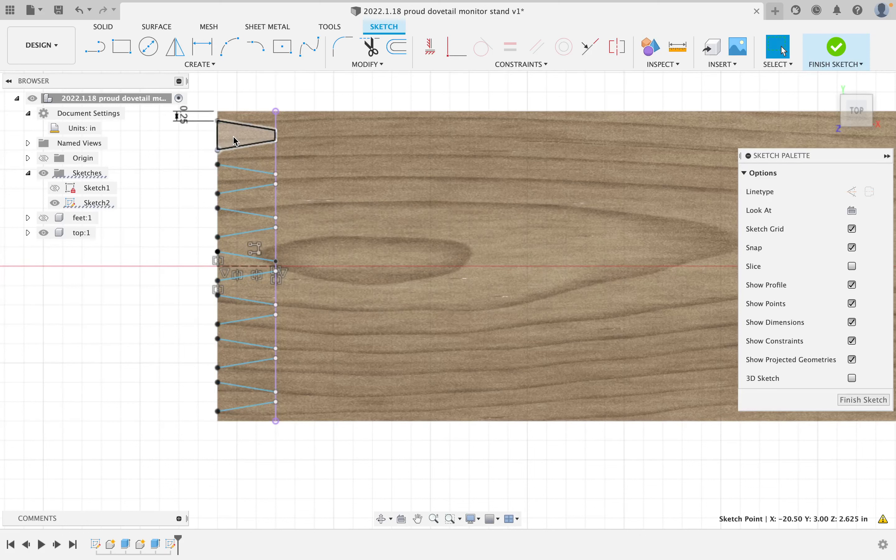
click(263, 142)
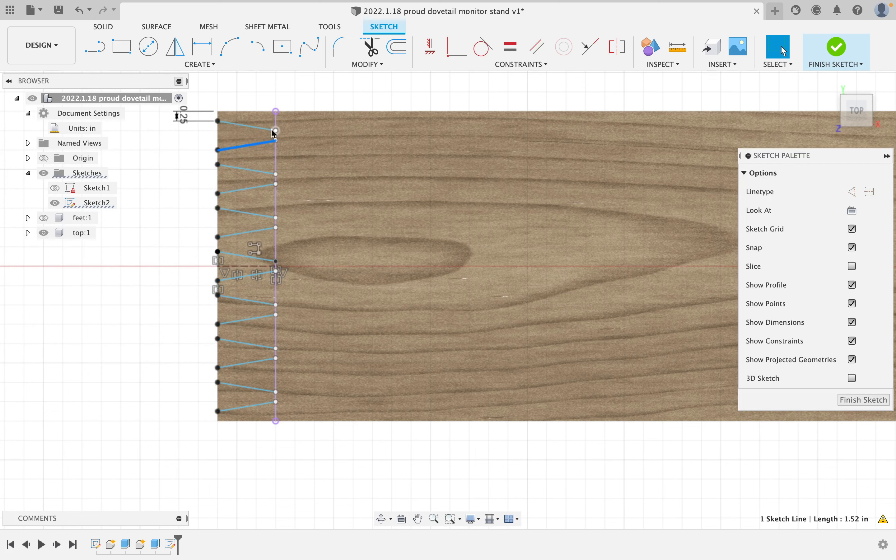
Dimension the distance between the two narrow-end points of the uppermost dovetail as 3/8 in
click(277, 141)
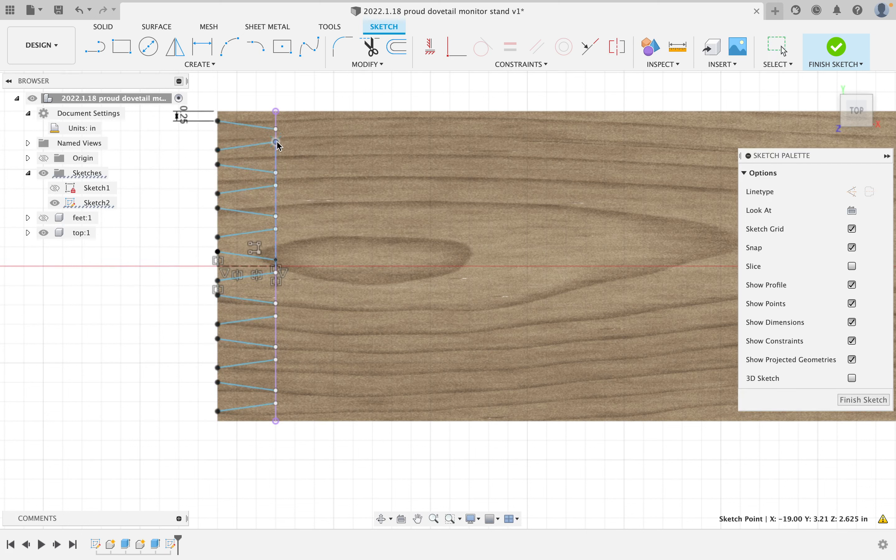
drag(277, 139, 277, 140)
key(d)
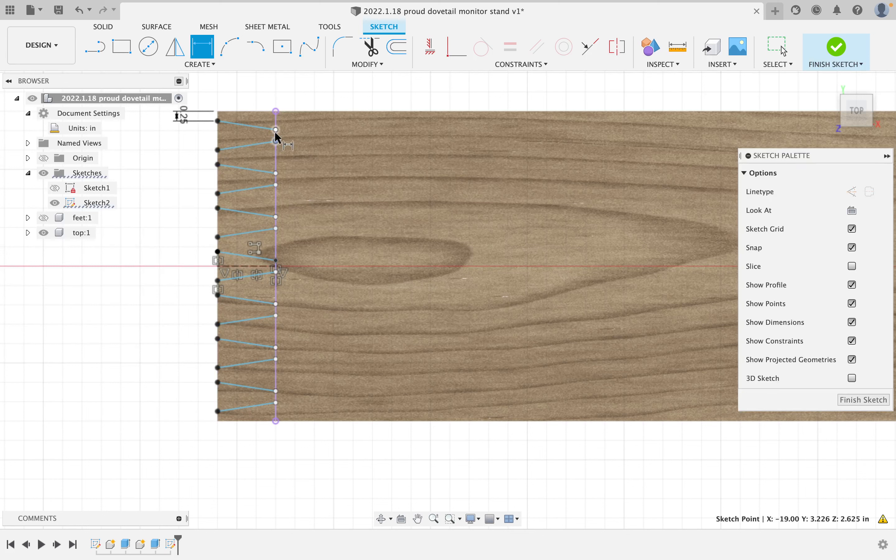
click(276, 130)
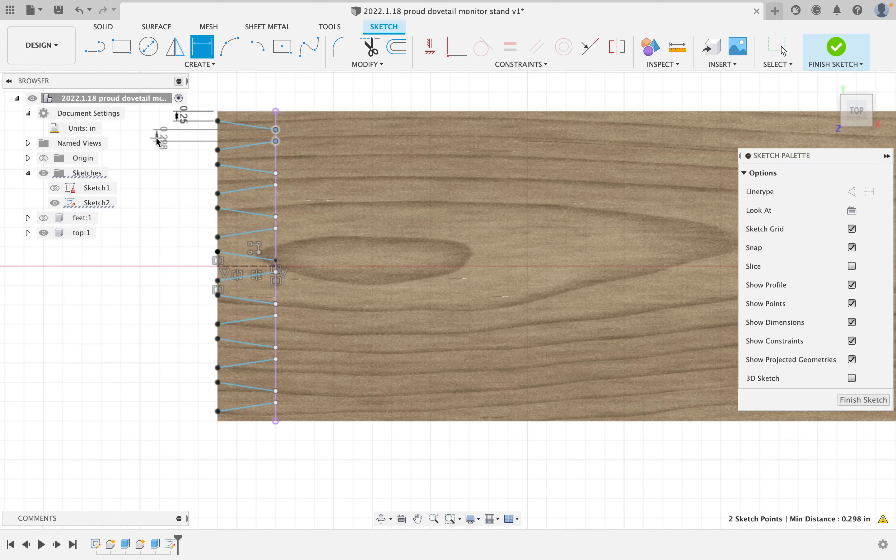
click(156, 138)
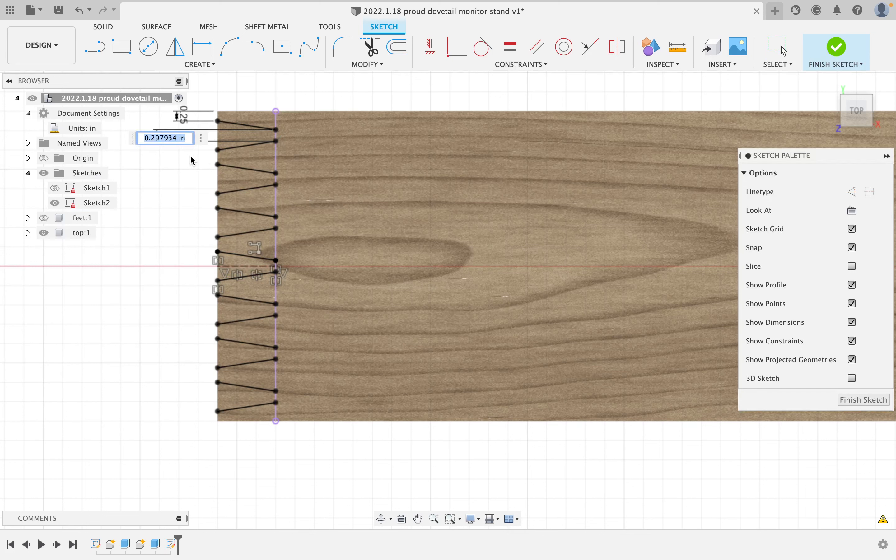
text(3/8)
key(Return)
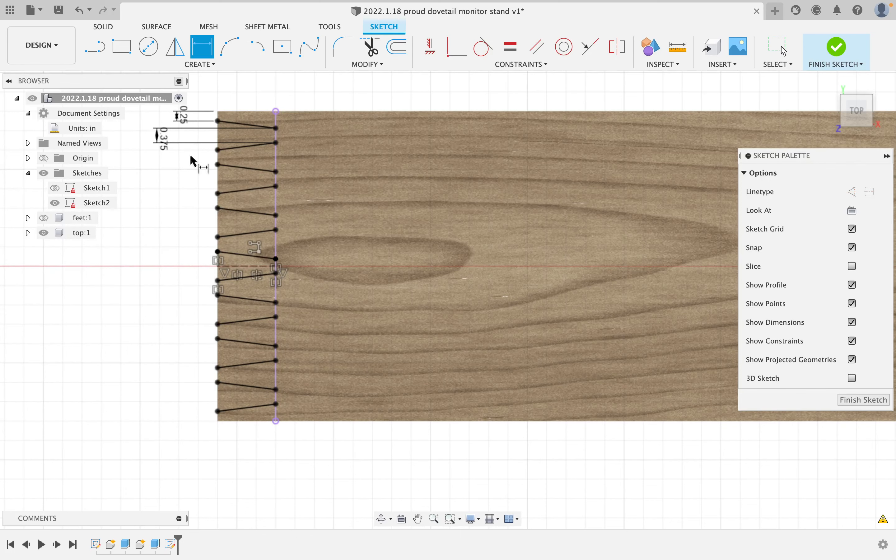
scroll(237, 407, down, 3)
scroll(240, 398, up, 3)
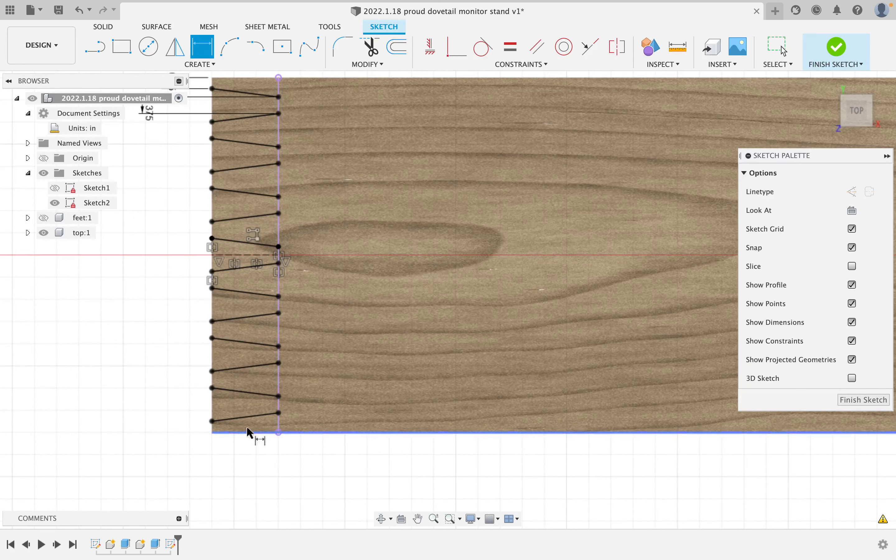
scroll(261, 320, down, 2)
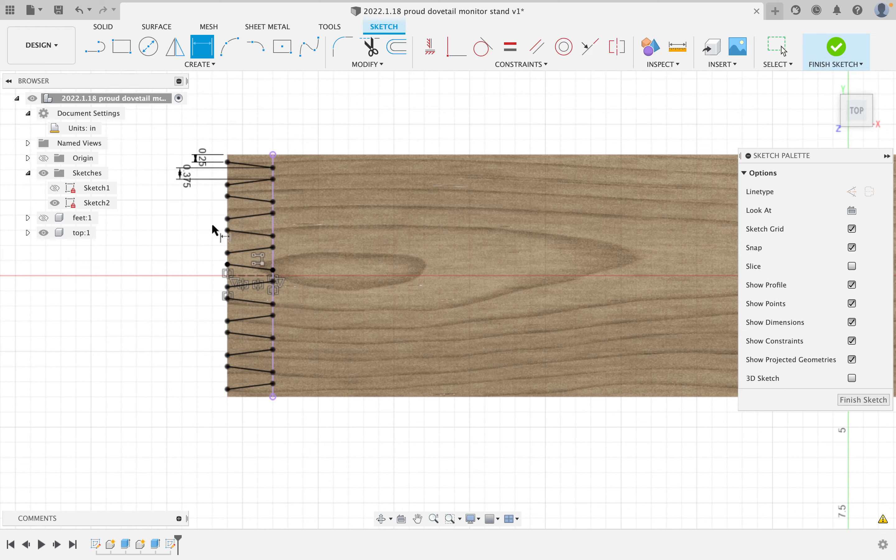
key(Escape)
Check the dovetail lines' rectangular pattern settings without changing them, and finish the sketch
double_click(262, 268)
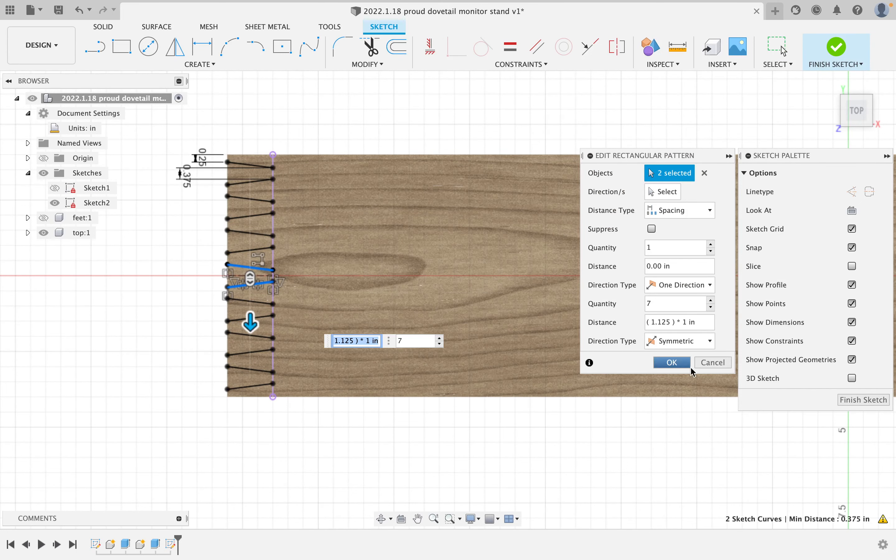
click(672, 362)
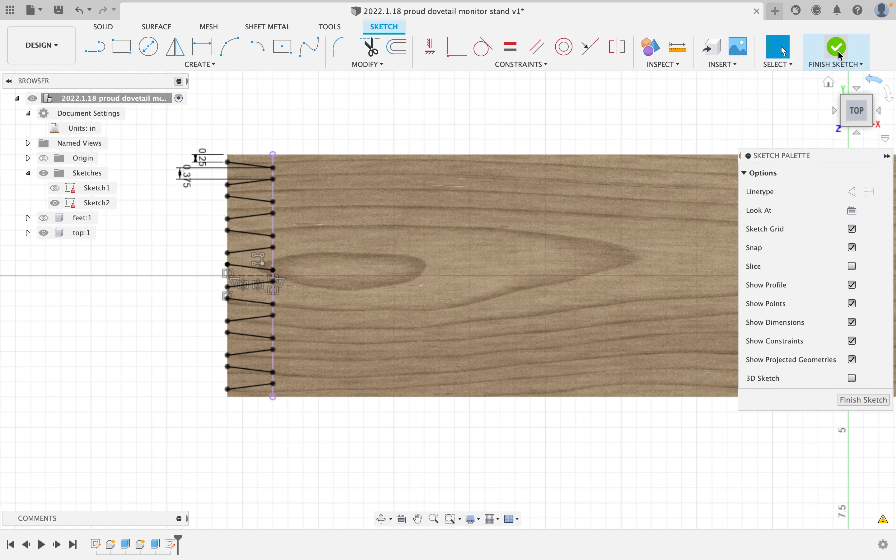
click(829, 47)
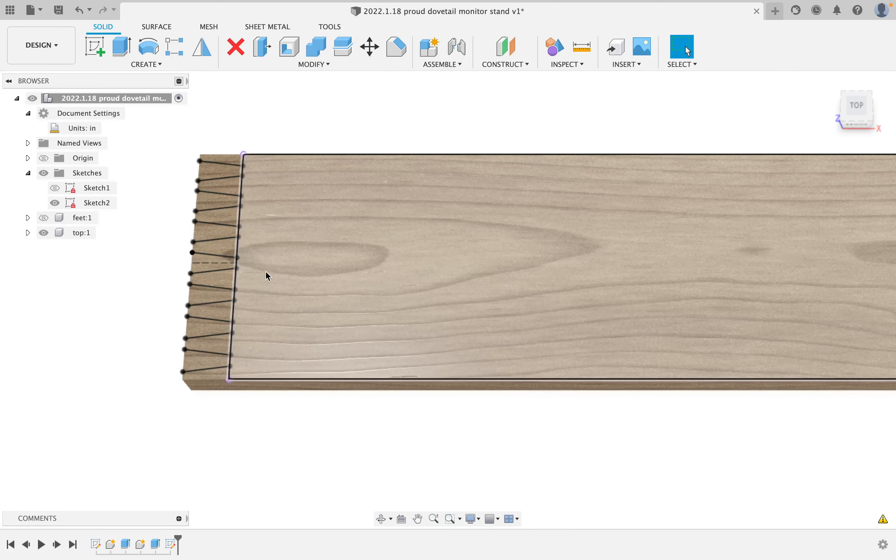
Extrude the eight waste profiles between and beside the dovetails as a cut, with extent To Object at the board's underside
mouse_move(247, 330)
shift+middle_down()
mouse_move(296, 262)
mouse_move(294, 316)
mouse_move(242, 313)
shift+middle_up()
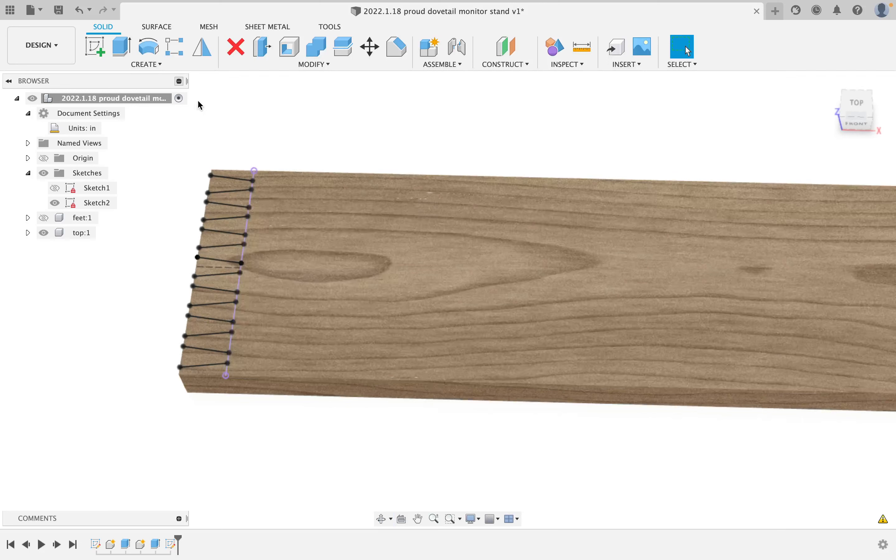
click(122, 46)
click(244, 209)
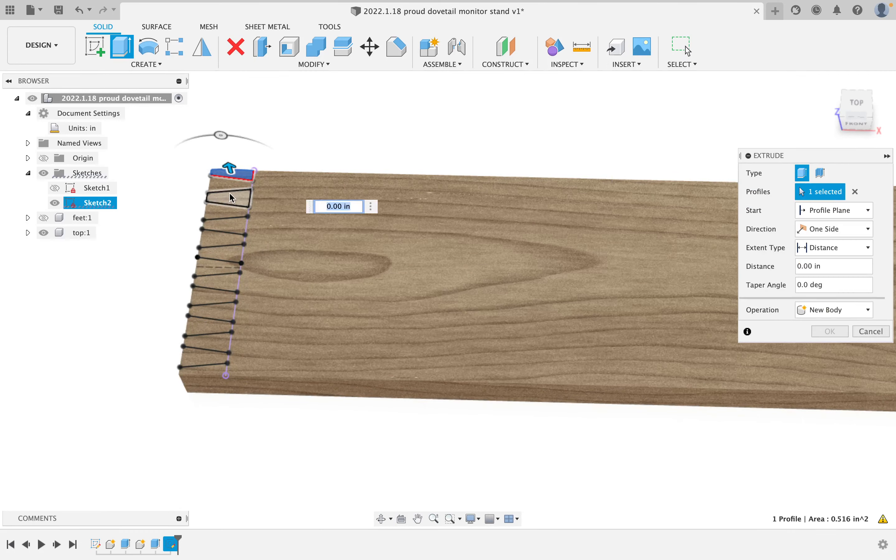
click(239, 200)
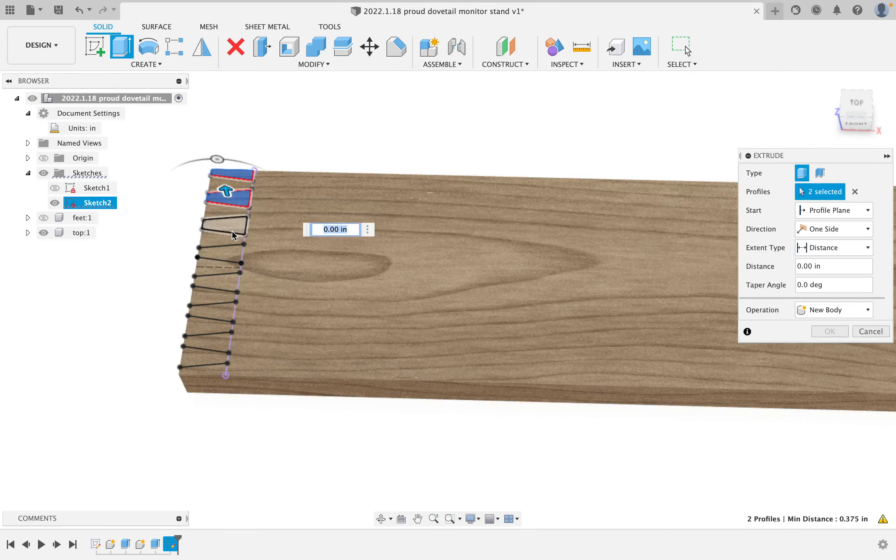
click(238, 234)
click(237, 259)
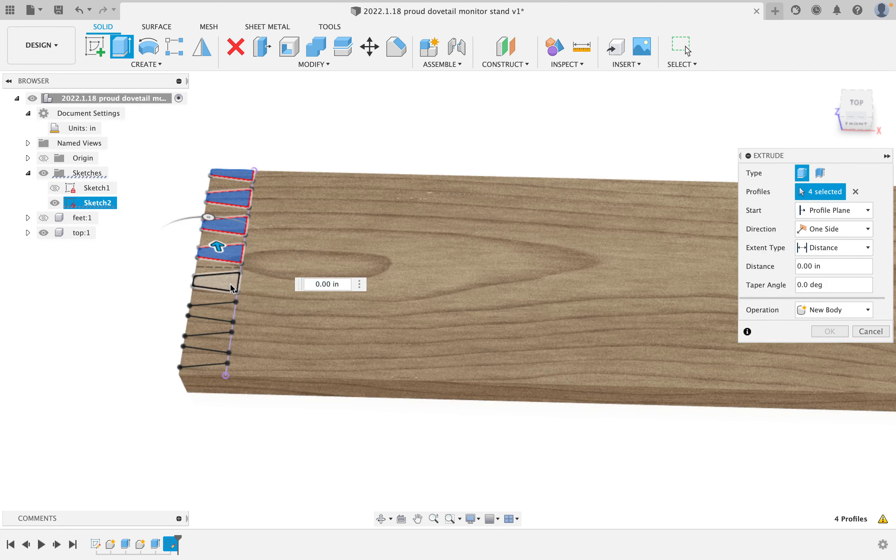
click(230, 286)
click(226, 314)
click(222, 340)
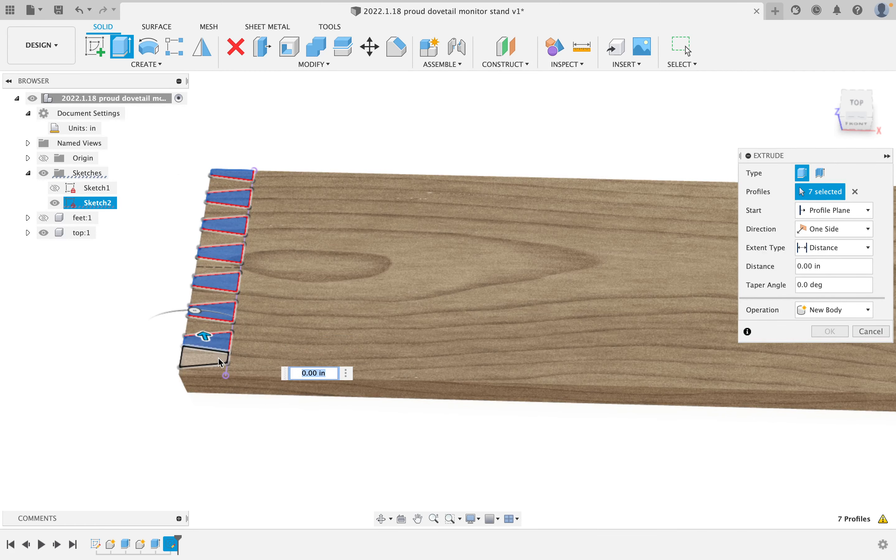
click(220, 363)
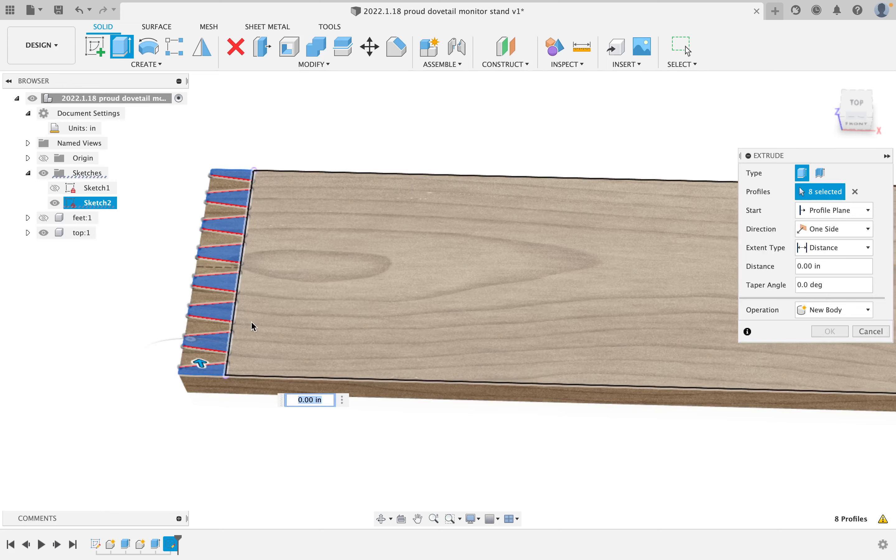
shift+middle_drag(251, 327, 333, 204)
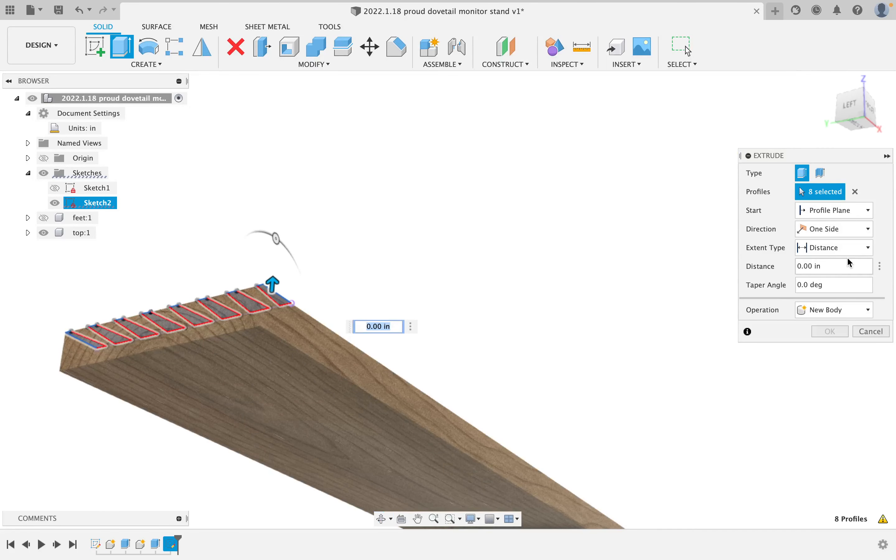
click(848, 247)
click(822, 277)
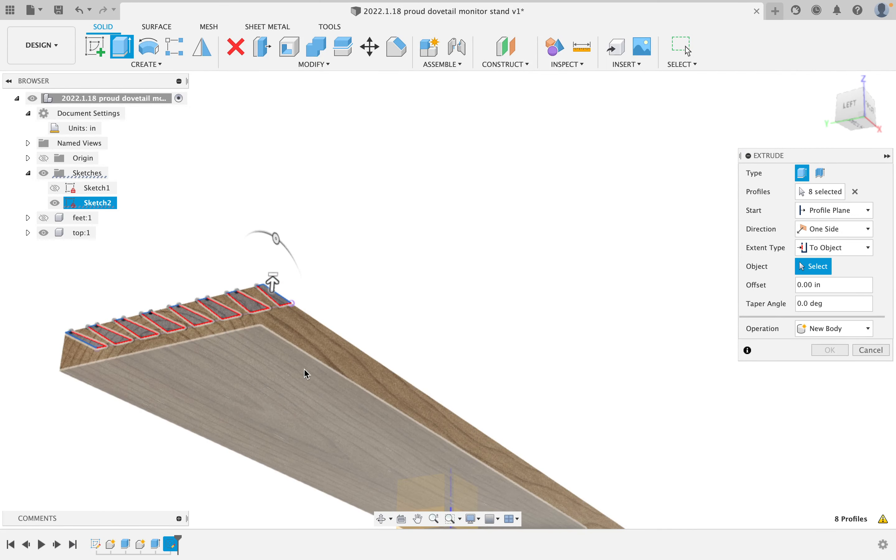
click(306, 374)
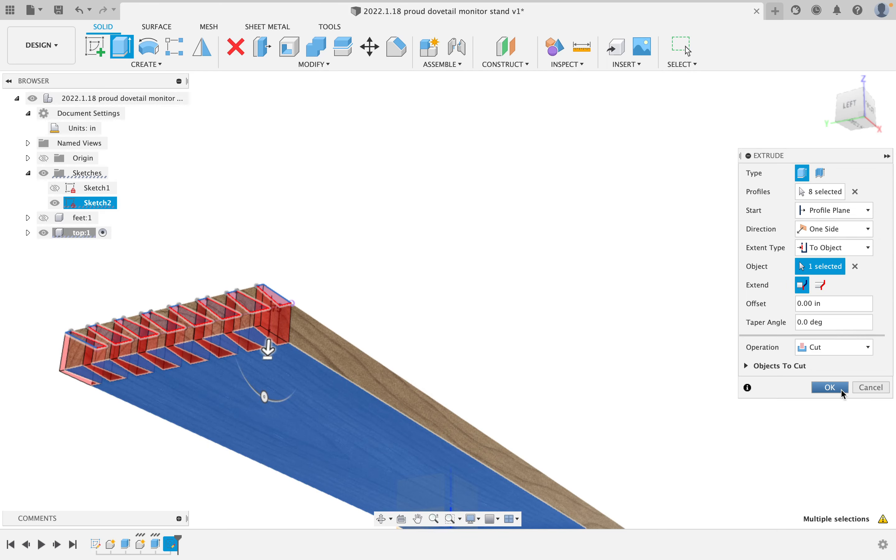
click(831, 387)
Edit Sketch1 to change the vertical construction centerline into a normal line, and finish the sketch
shift+middle_drag(386, 342, 298, 436)
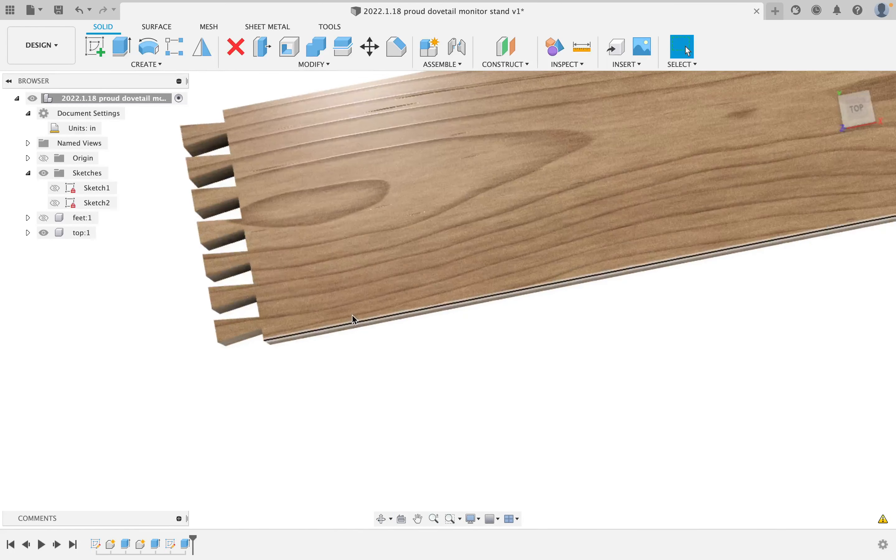
scroll(292, 212, down, 4)
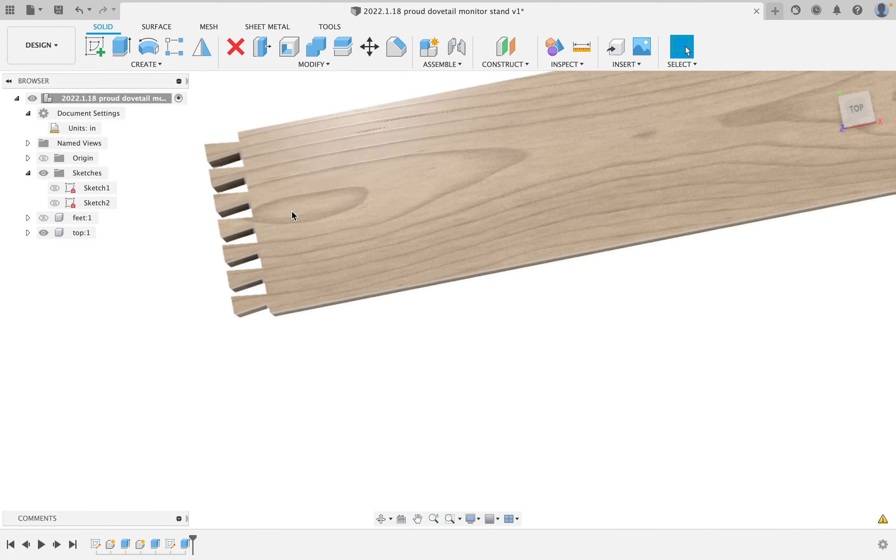
middle_drag(487, 224, 412, 328)
scroll(413, 311, down, 5)
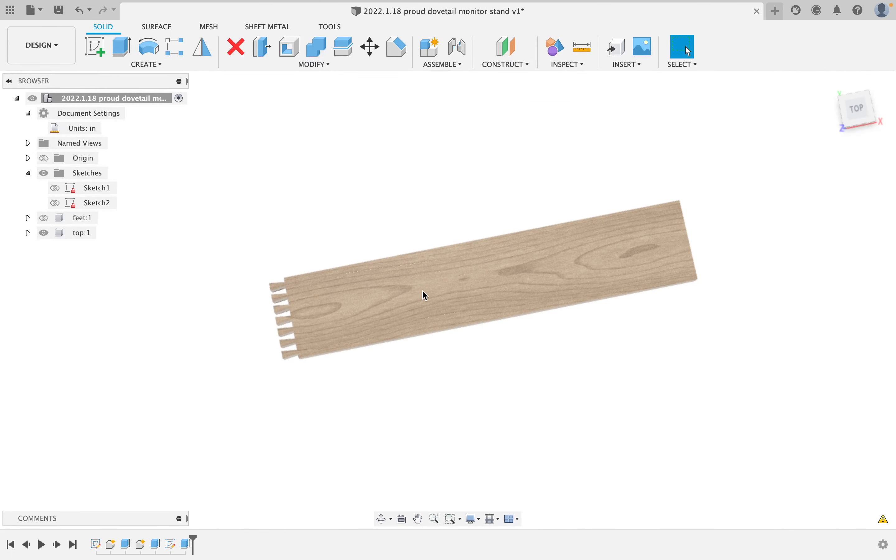
shift+middle_drag(424, 294, 444, 258)
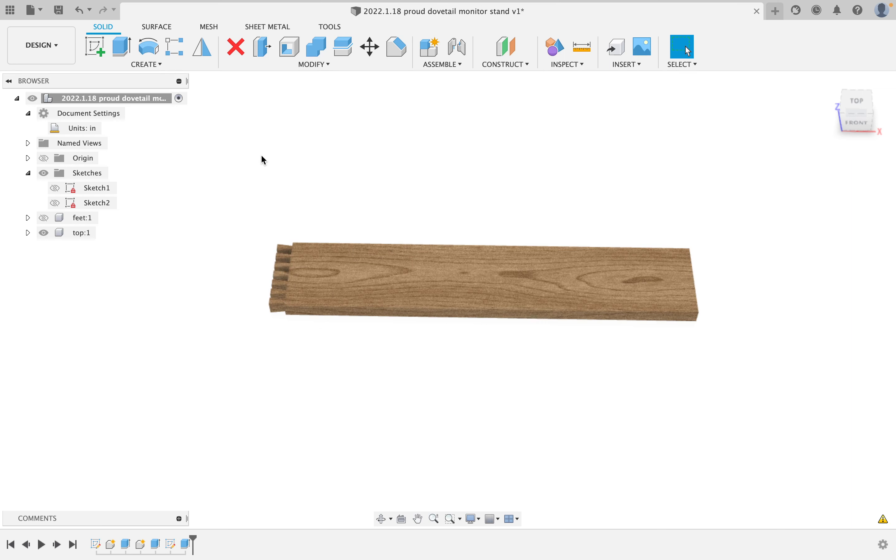
right_click(92, 192)
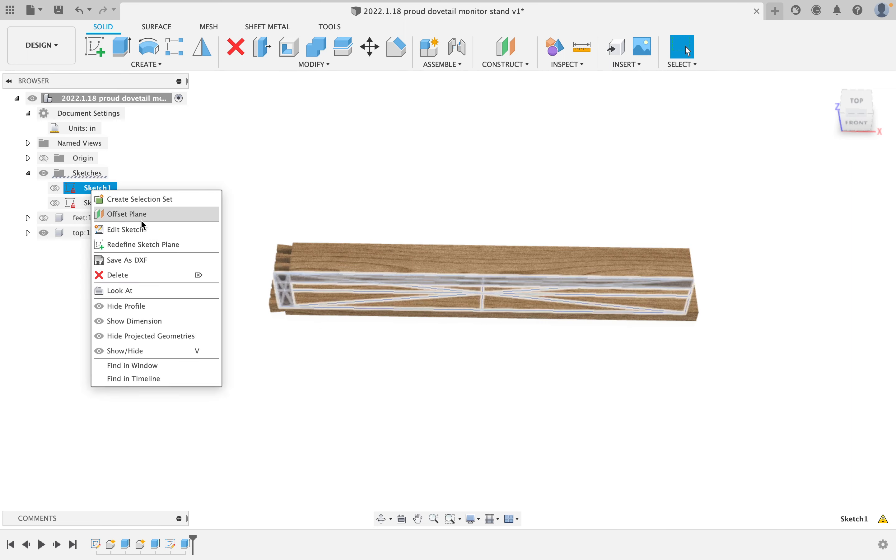
click(126, 230)
middle_drag(532, 482, 430, 244)
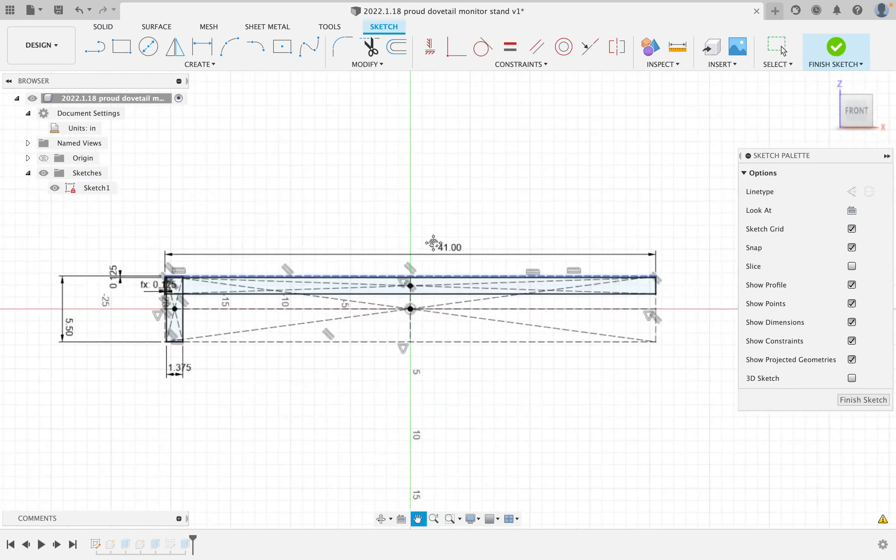
scroll(430, 244, up, 5)
click(386, 294)
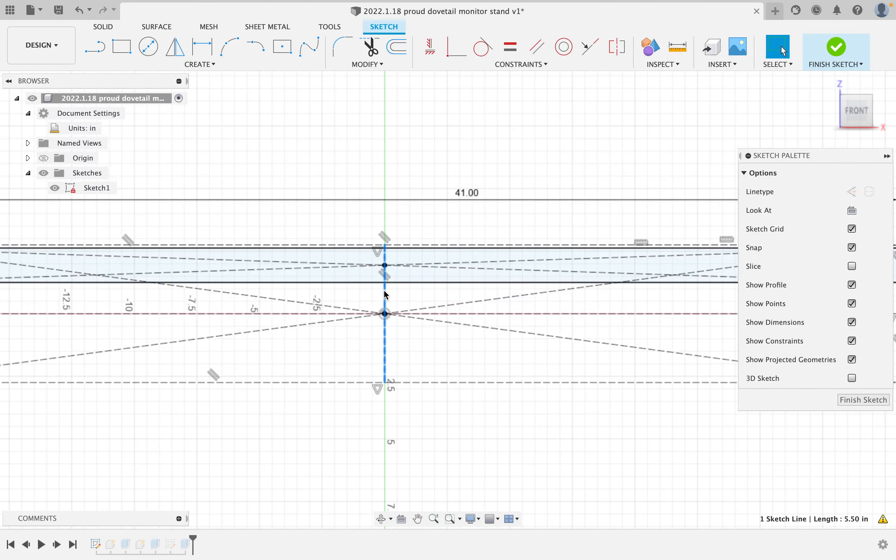
click(852, 191)
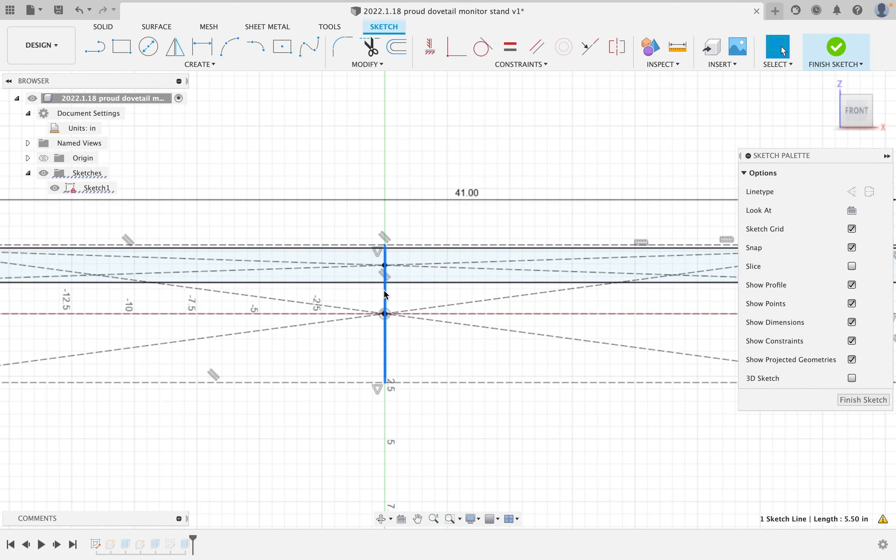
click(817, 45)
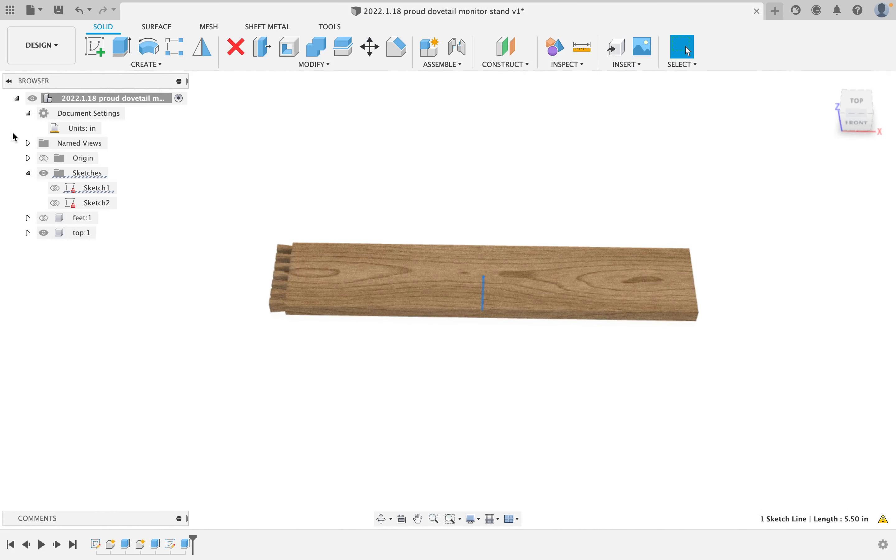
click(156, 545)
right_click(156, 546)
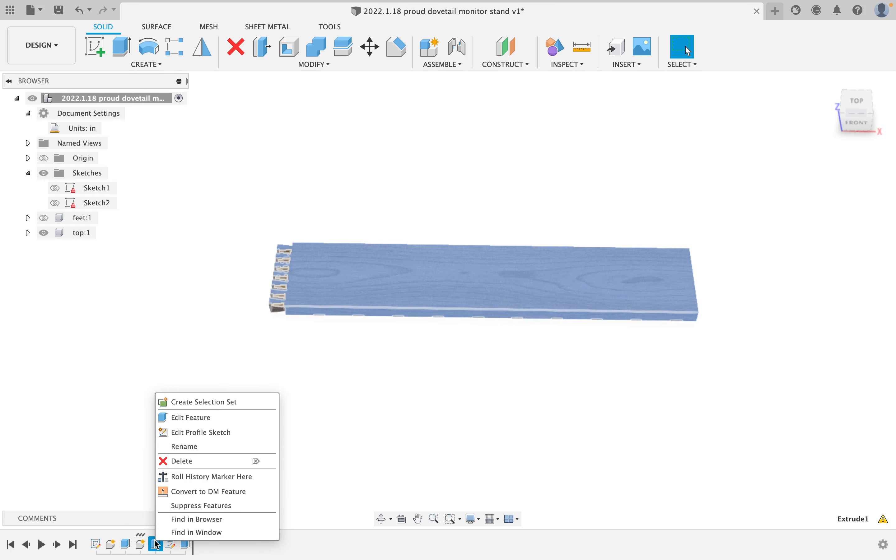
click(178, 419)
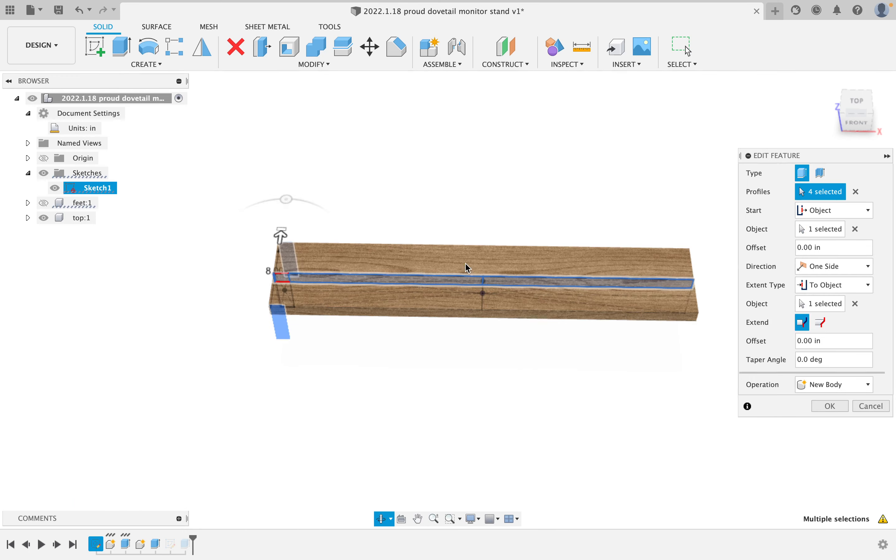
click(883, 408)
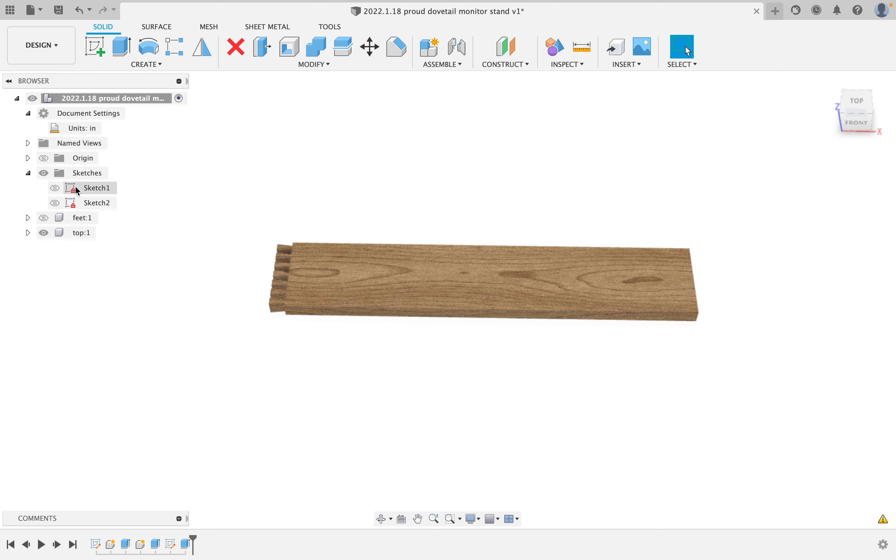
Reopen Sketch1 to check the vertical centerline across the board's profile, and finish the sketch without changes
right_click(91, 190)
click(121, 231)
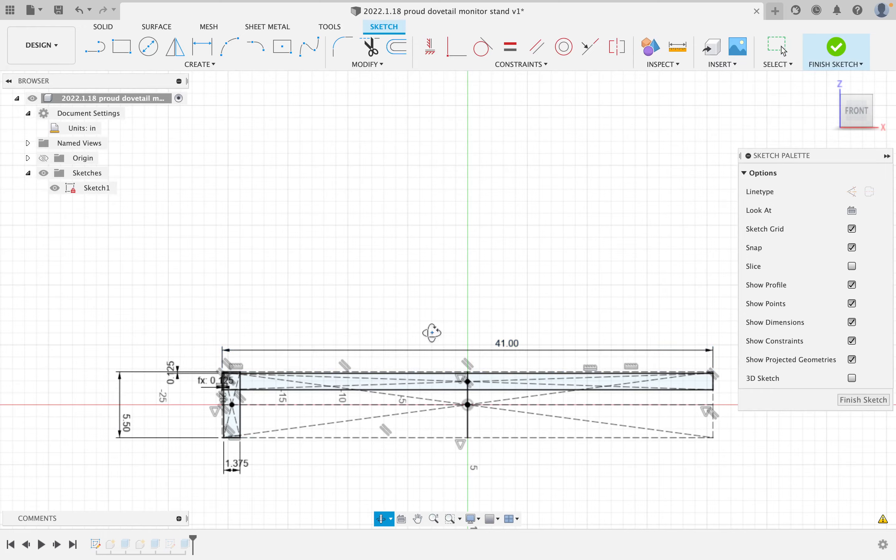
mouse_move(430, 331)
shift+middle_down()
mouse_move(435, 376)
mouse_move(432, 302)
shift+middle_up()
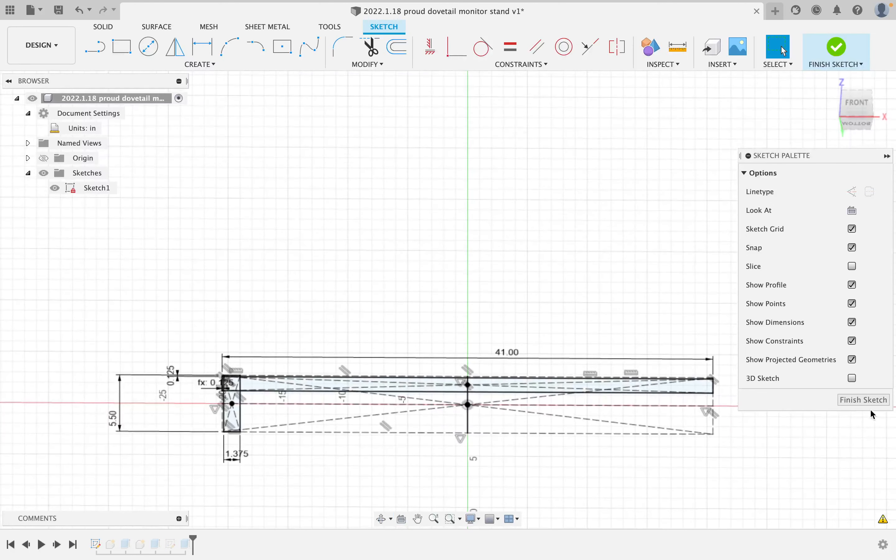
click(864, 400)
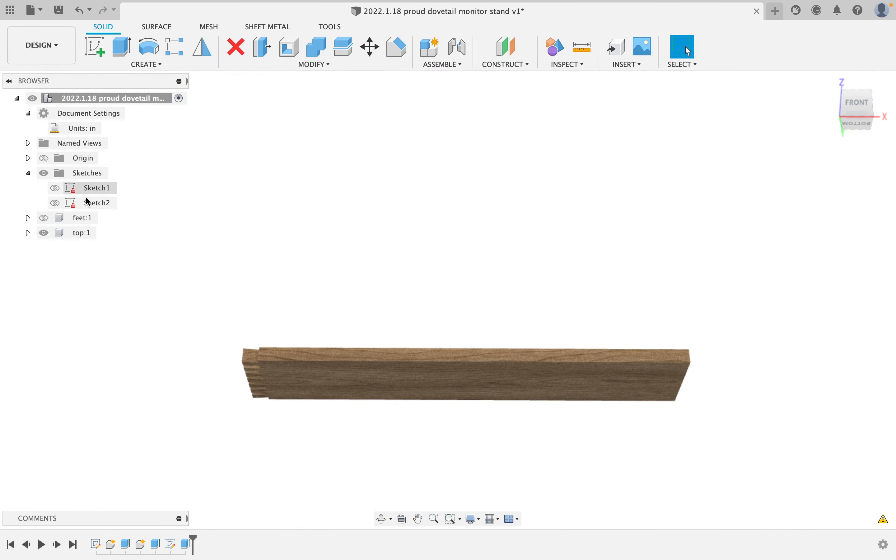
Edit the top board's extrusion to remove the profile right of the centerline, leaving only the dovetailed left half of the board
mouse_move(170, 556)
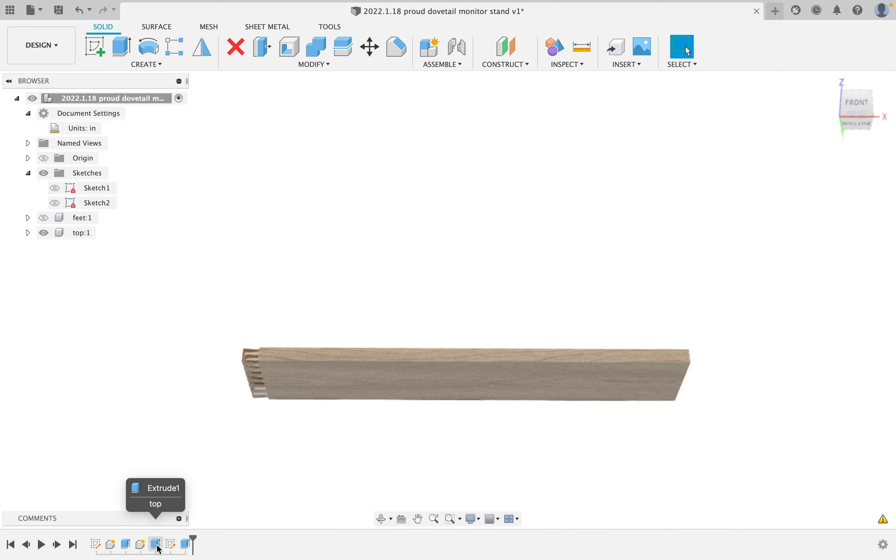
right_click(155, 545)
click(200, 420)
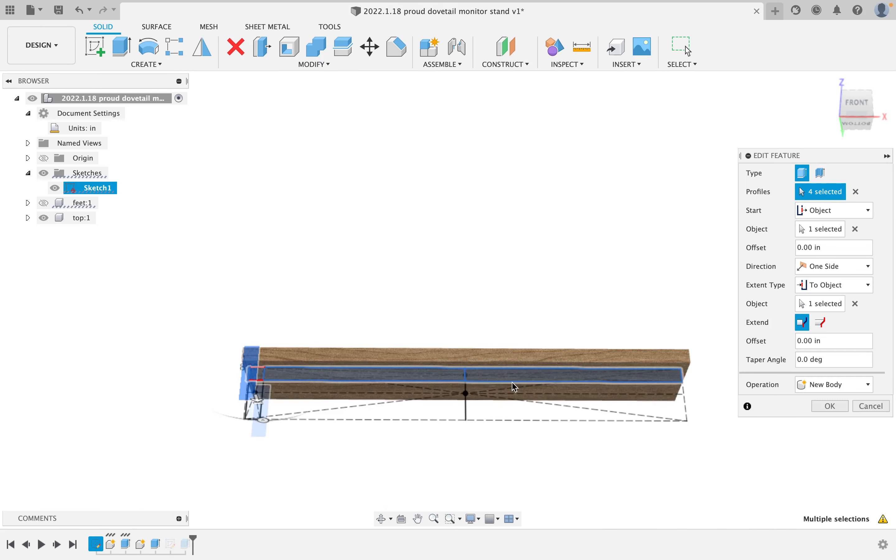
click(830, 406)
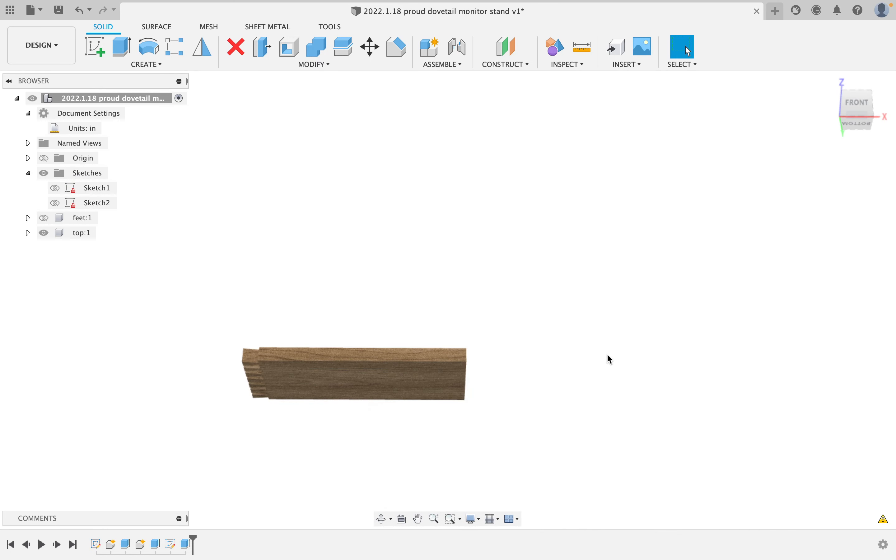
Mirror the half-board body across the origin plane at its cut end, with the operation set to Join
mouse_move(377, 287)
shift+middle_down()
mouse_move(384, 385)
mouse_move(376, 365)
mouse_move(374, 372)
shift+middle_up()
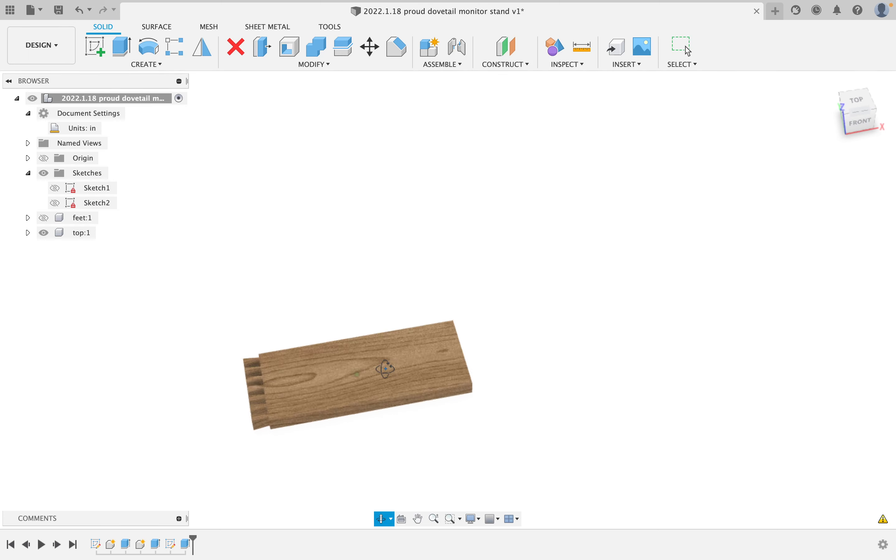
click(203, 46)
click(408, 376)
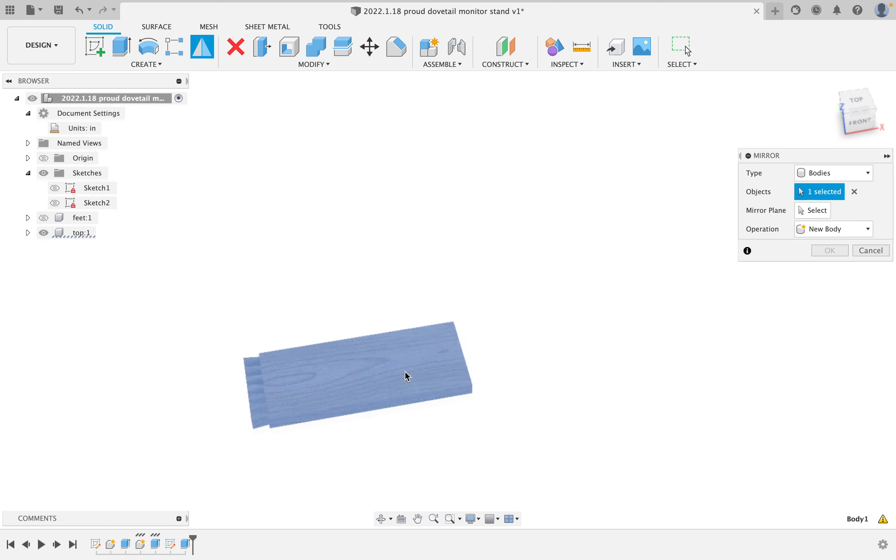
click(810, 211)
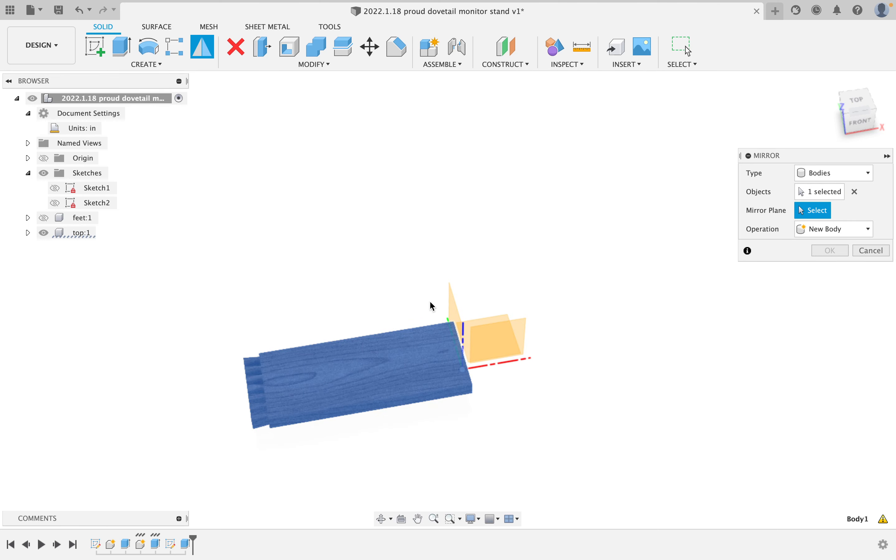
click(451, 300)
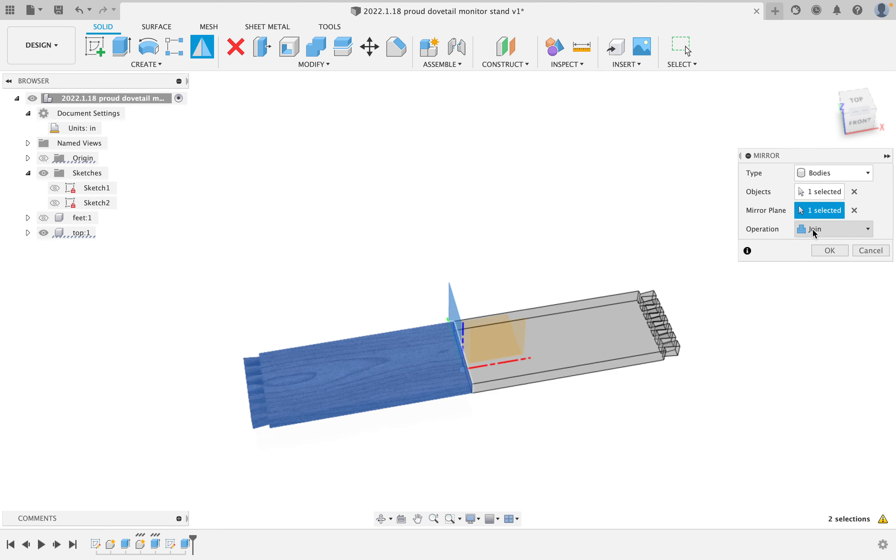
click(824, 250)
Show the feet component and cut the foot body with the top body using Combine, keeping the tool body
shift+middle_drag(522, 331, 484, 302)
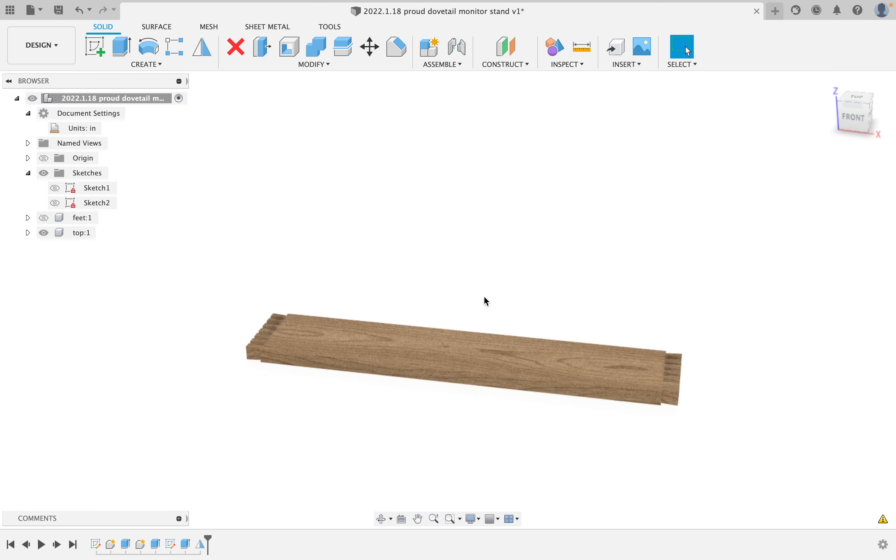
click(44, 218)
shift+middle_drag(370, 305, 329, 373)
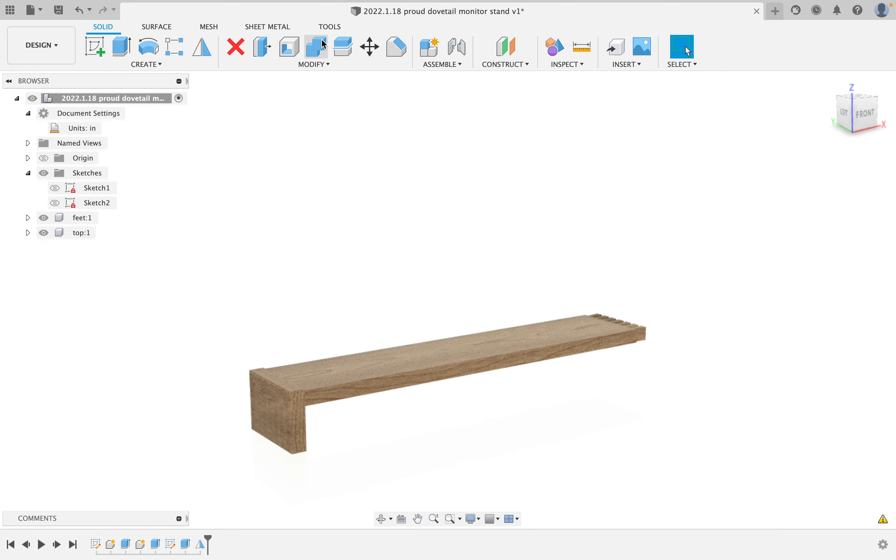
click(317, 47)
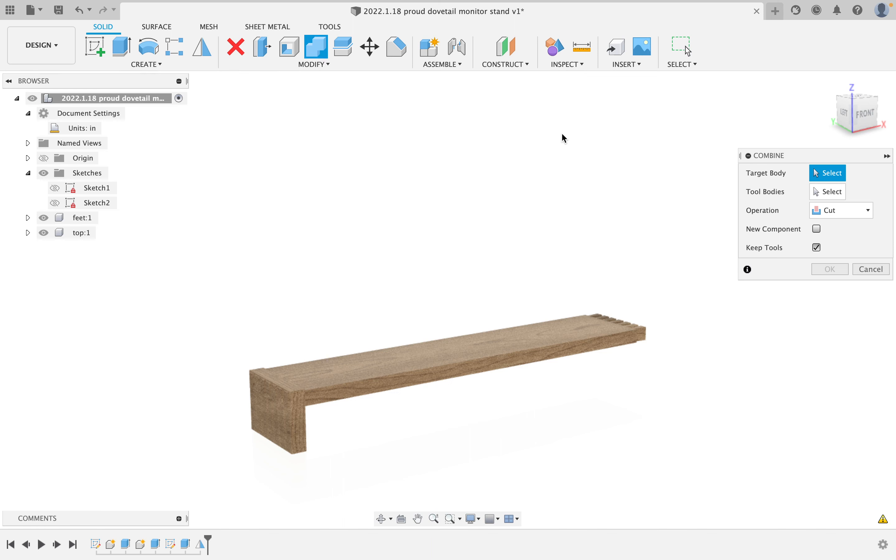
click(287, 416)
click(399, 377)
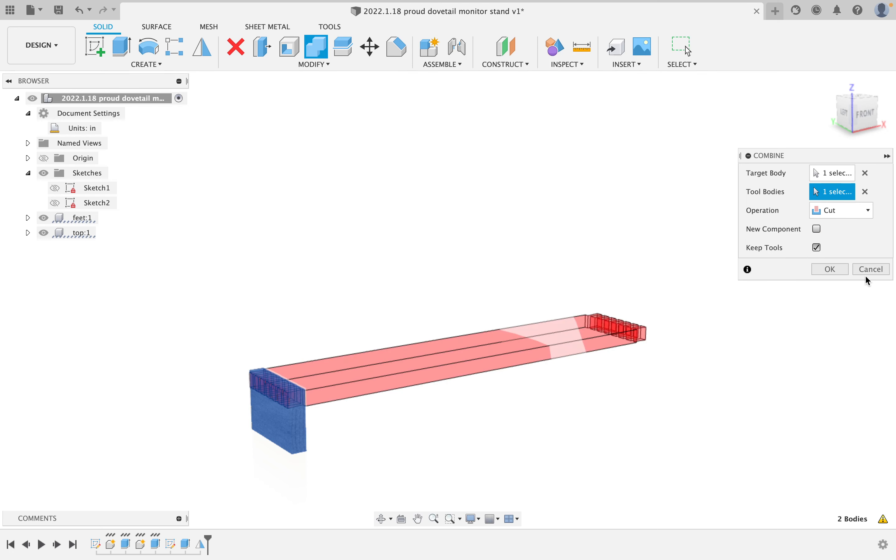
click(846, 272)
Hide the top component to expose the dovetail sockets in the foot
shift+middle_drag(314, 370, 276, 372)
scroll(261, 370, up, 3)
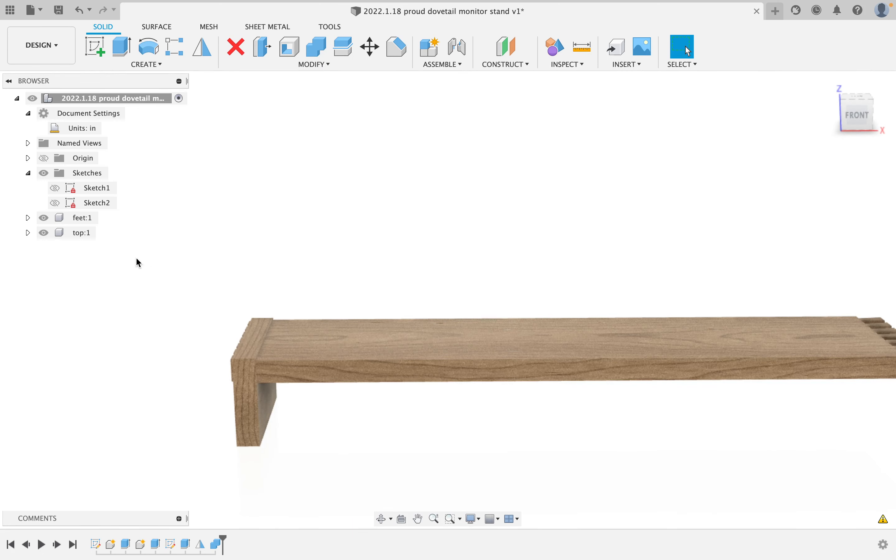
click(43, 233)
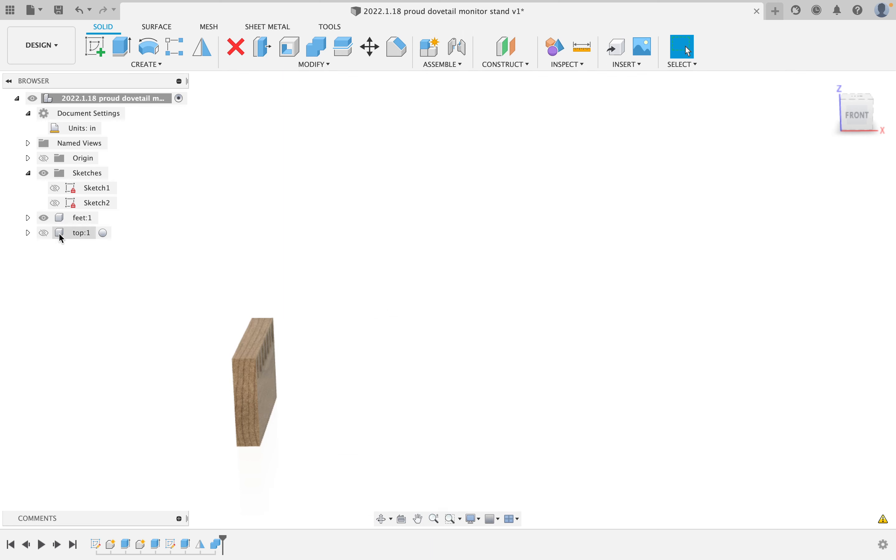
shift+middle_drag(318, 392, 397, 357)
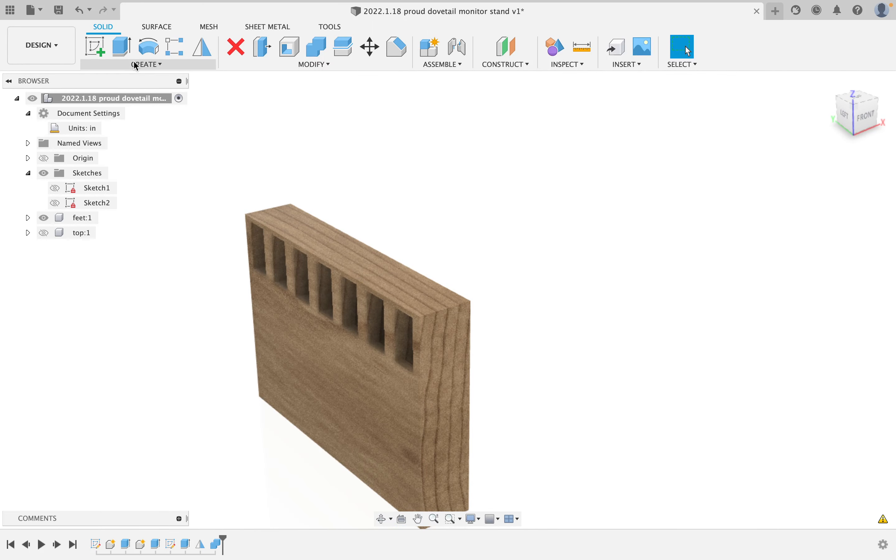
Extrude the seven socket floor faces as a cut, with extent To Object at the foot's upper face, to open the sockets
click(123, 52)
shift+middle_drag(259, 257, 294, 288)
click(224, 291)
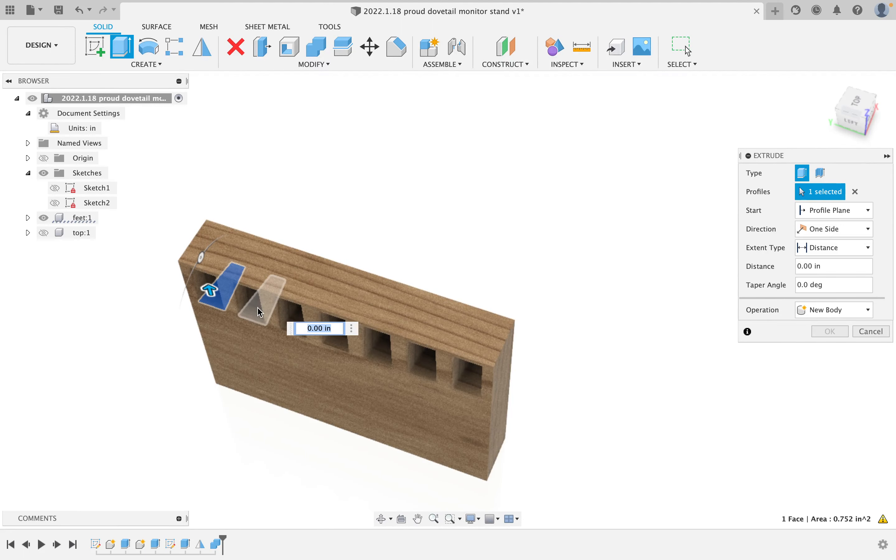
click(259, 313)
click(298, 315)
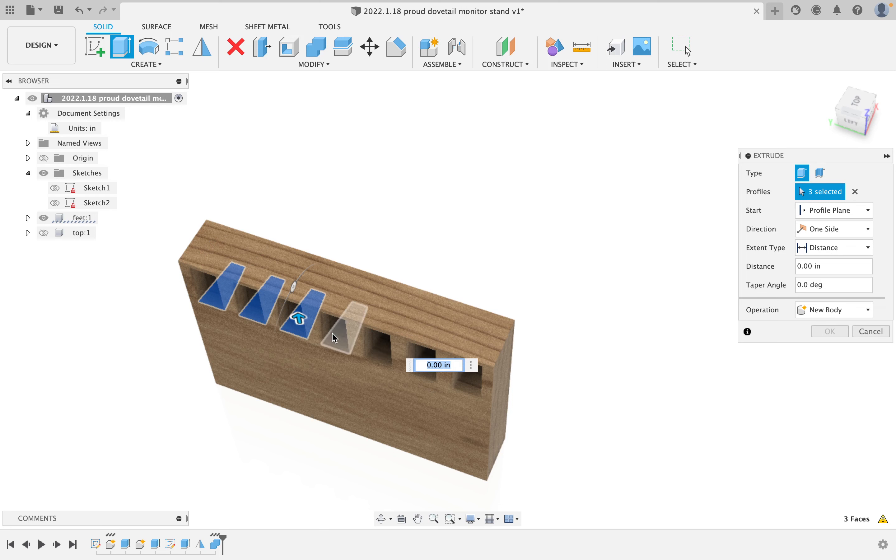
click(335, 338)
click(387, 349)
click(435, 365)
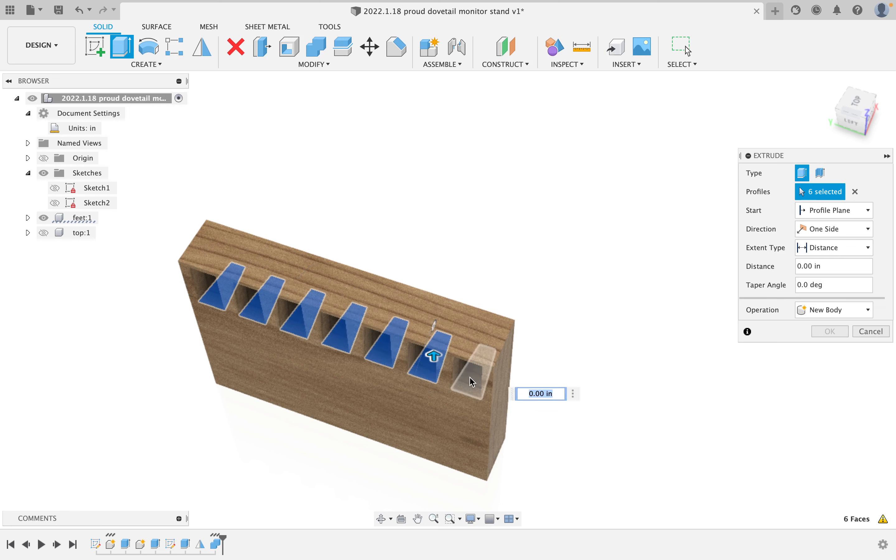
click(470, 377)
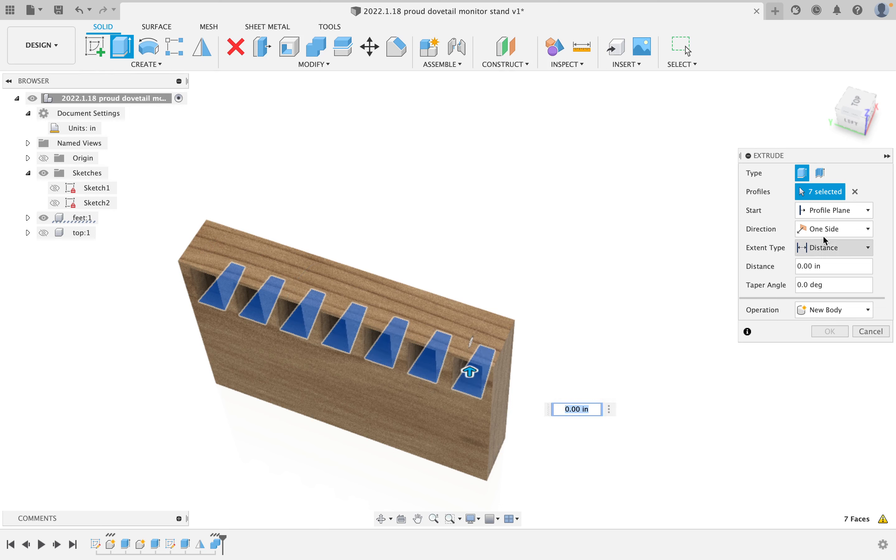
click(828, 248)
click(827, 278)
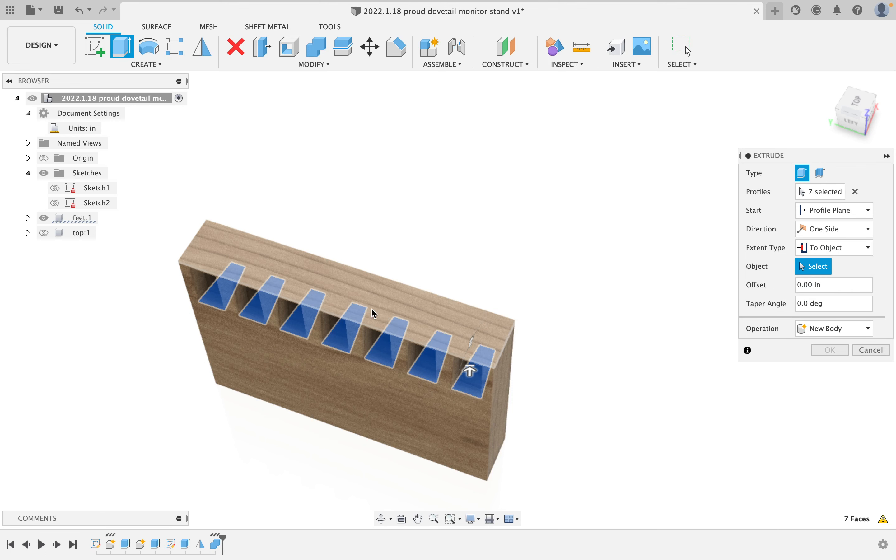
click(473, 306)
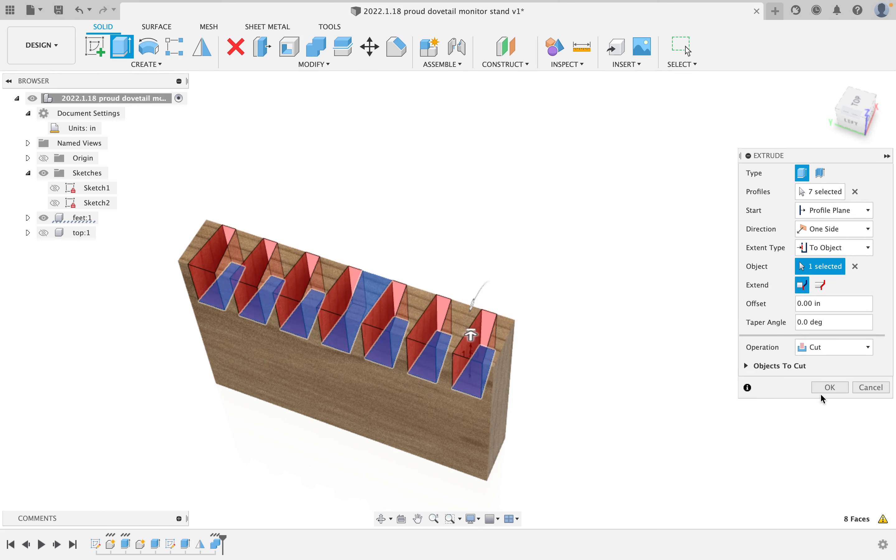
click(831, 388)
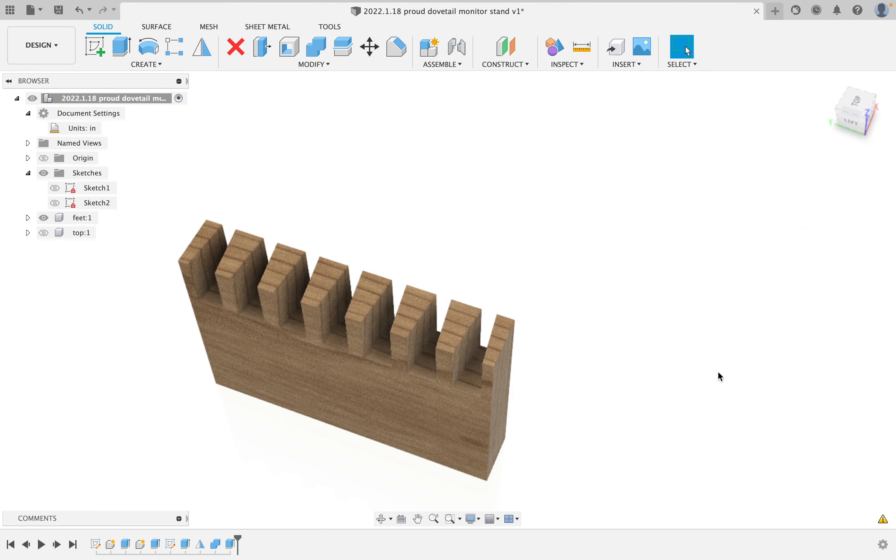
Show the top component again to inspect the assembled proud dovetail joint
shift+middle_drag(563, 321, 452, 294)
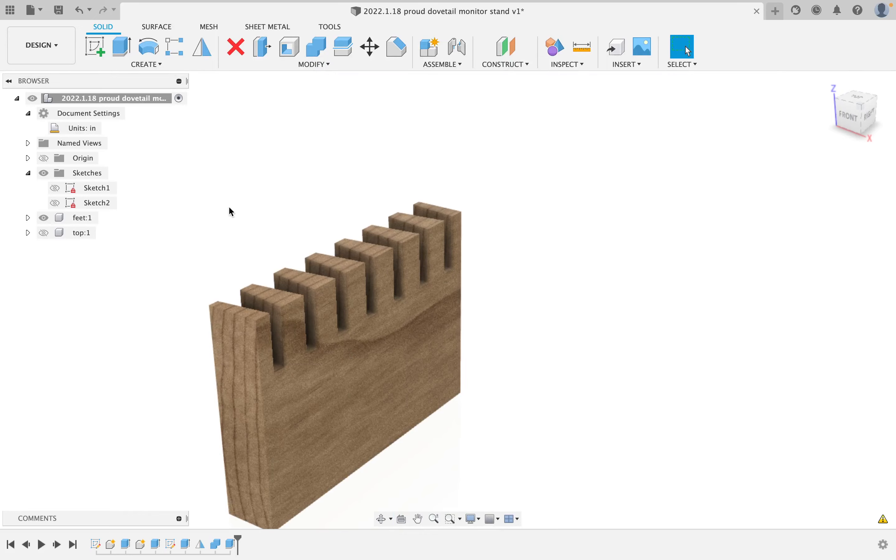
click(48, 230)
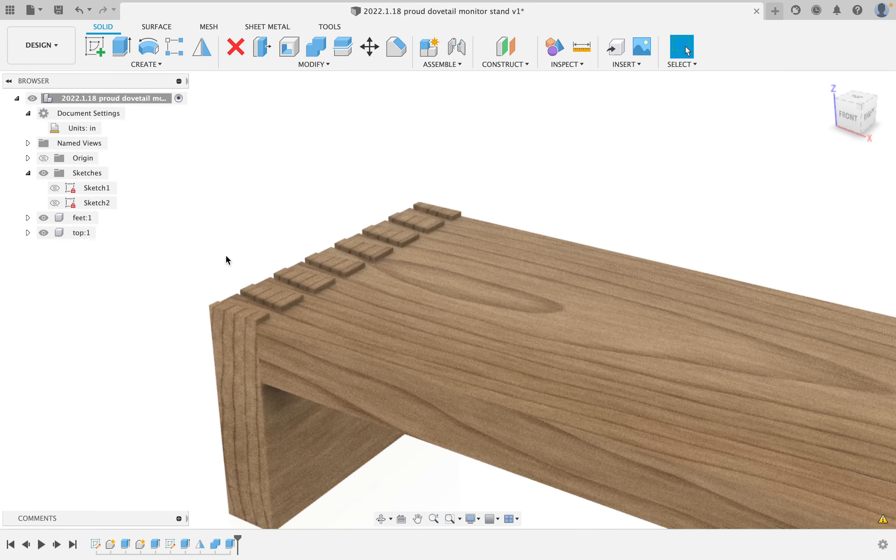
shift+middle_drag(229, 261, 270, 246)
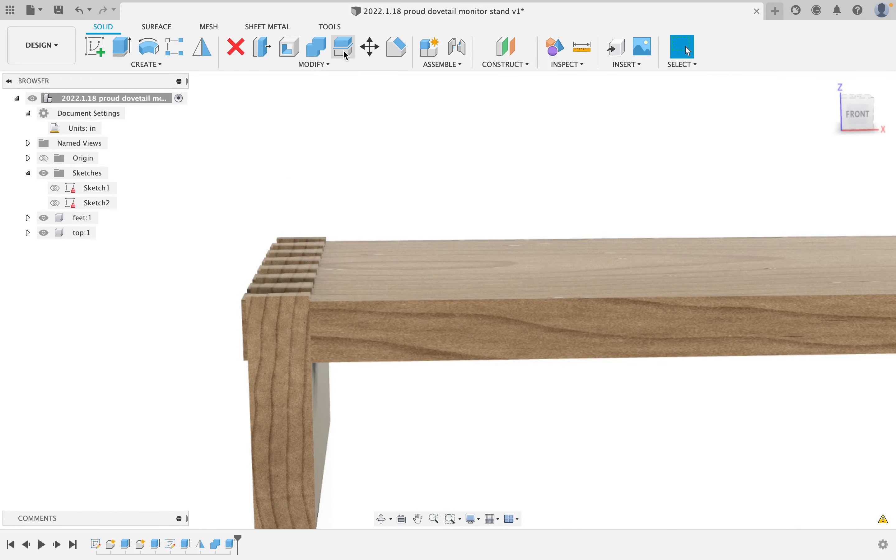
Mirror the foot body as a new body across the central origin plane, hiding the top while picking the plane and restoring it
click(203, 47)
shift+middle_drag(310, 304, 458, 358)
click(280, 409)
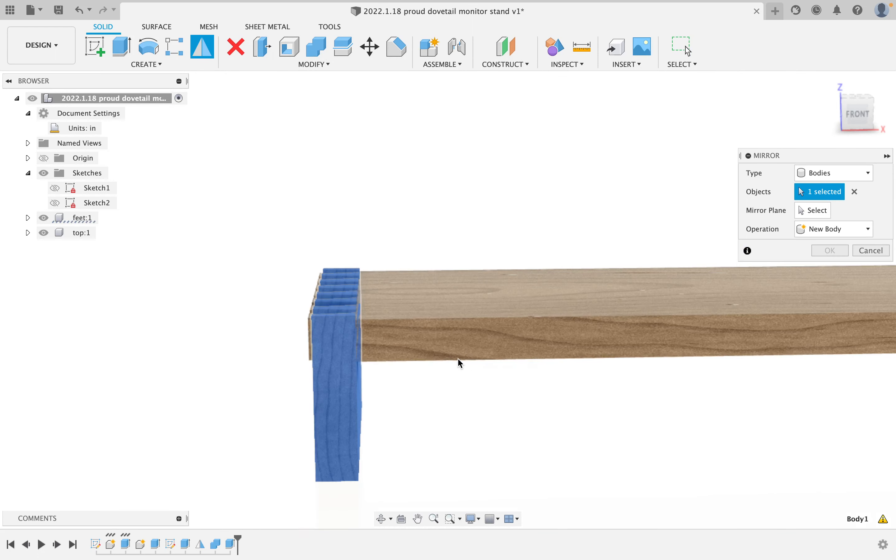
click(830, 210)
shift+middle_drag(800, 282, 782, 315)
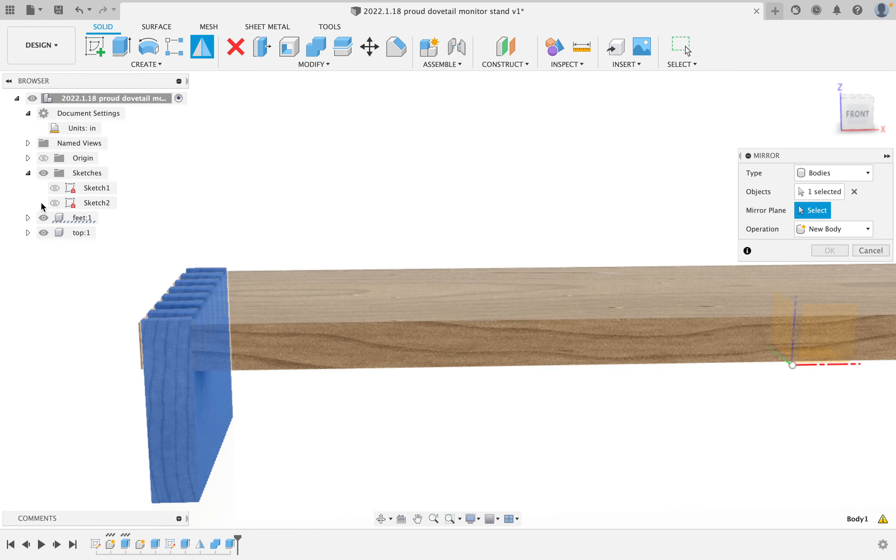
click(43, 233)
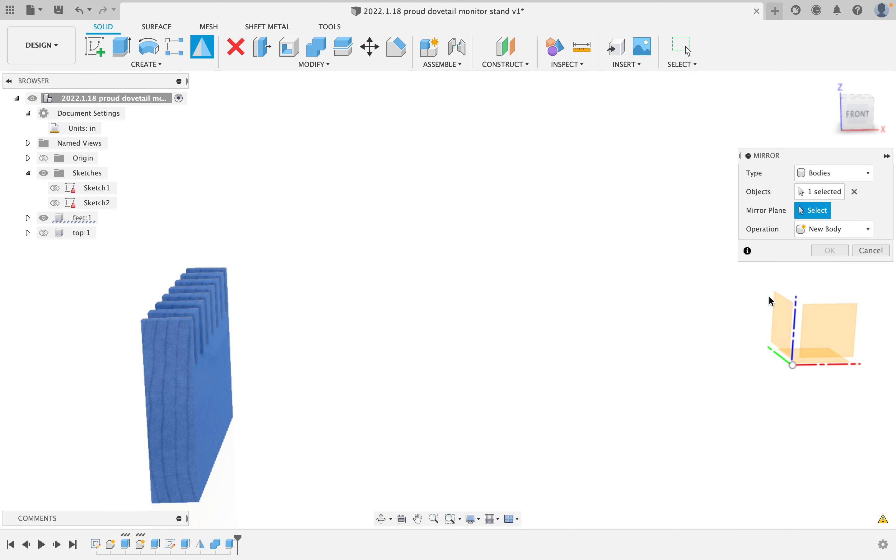
click(775, 315)
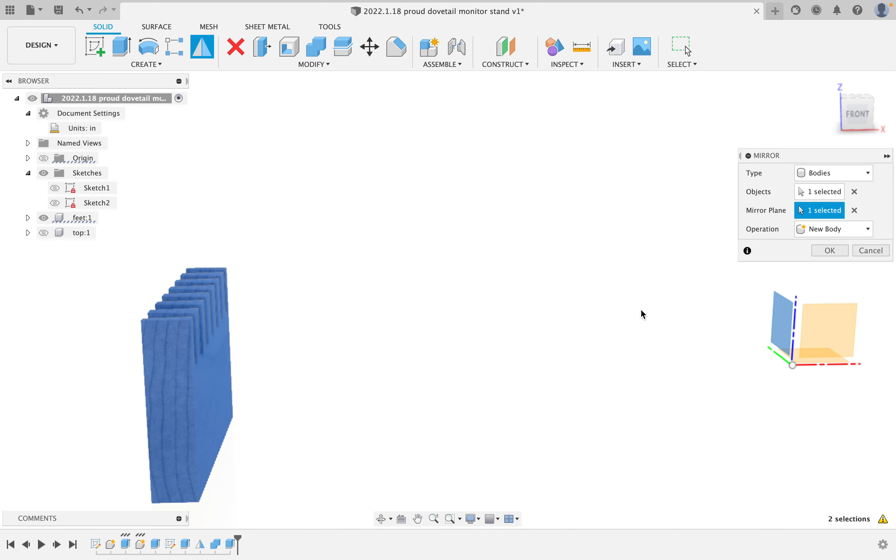
click(44, 233)
click(833, 251)
Finish mirroring the foot, check the whole stand with both feet, and open Sketch1 for editing
scroll(782, 410, down, 10)
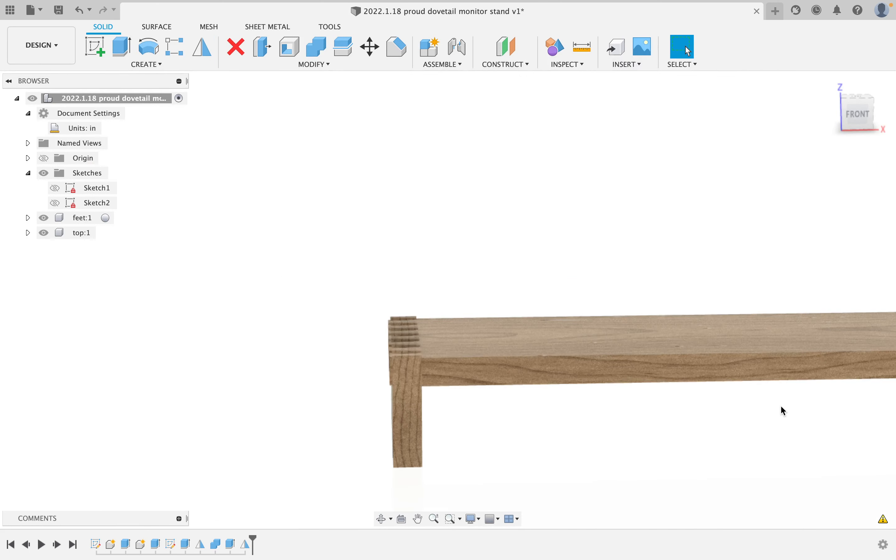
middle_drag(777, 403, 464, 337)
scroll(386, 378, up, 5)
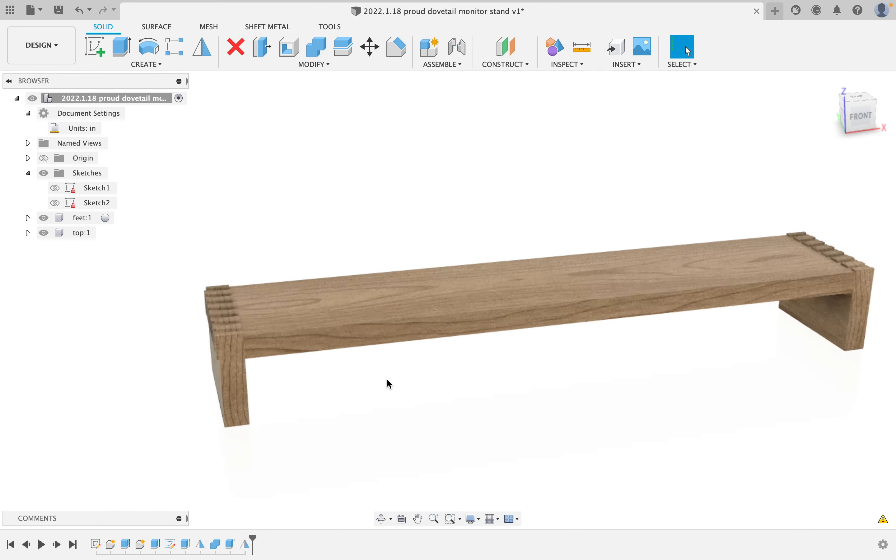
mouse_move(387, 369)
shift+middle_down()
mouse_move(395, 344)
mouse_move(395, 356)
shift+middle_up()
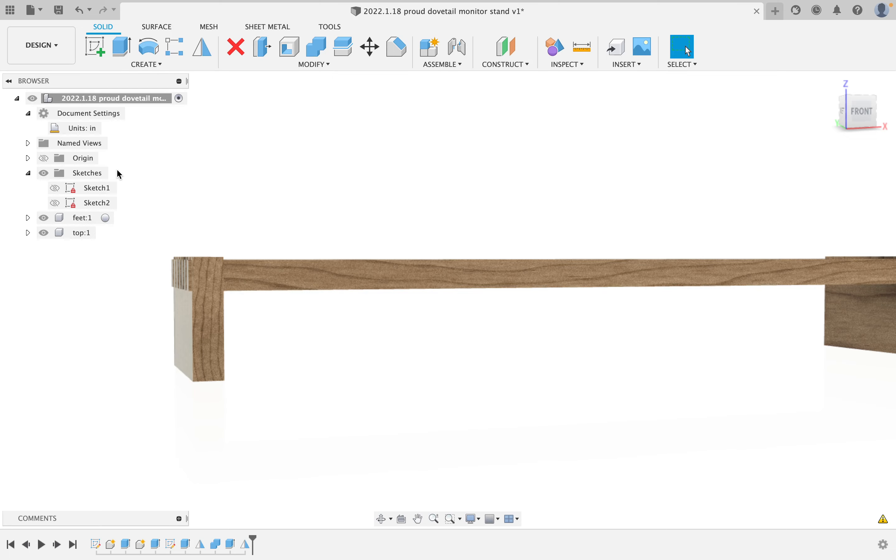
right_click(96, 188)
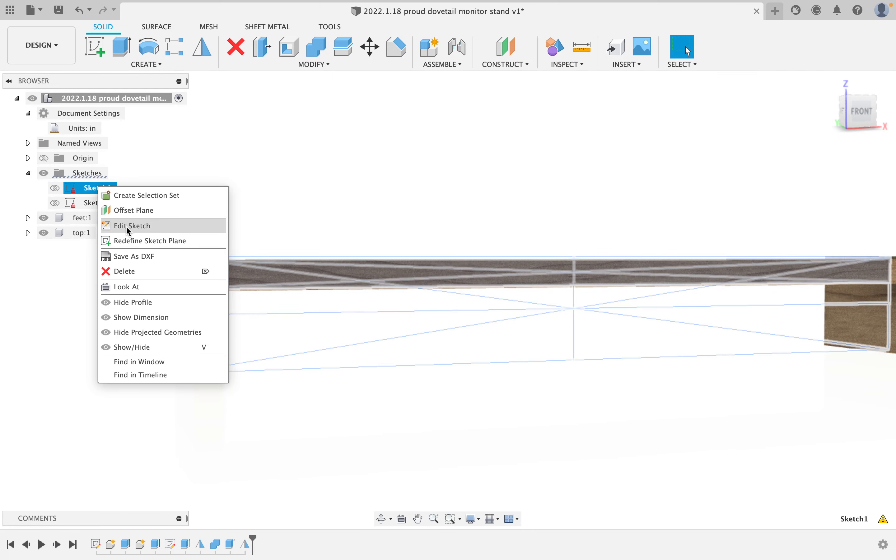
click(129, 227)
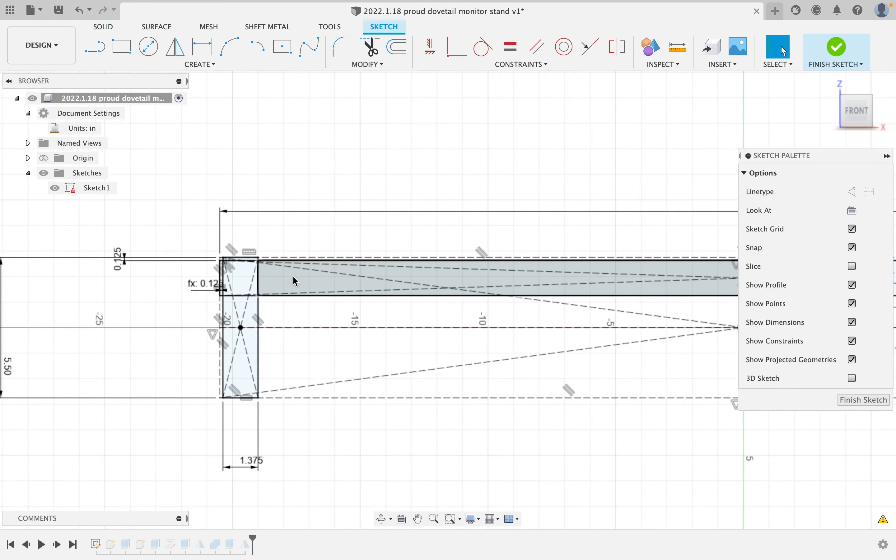
Sketch a center rectangle on the vertical centerline beneath the top, about 39.15 in wide and 1.875 in high, with its ends overlapping the feet
scroll(415, 286, down, 3)
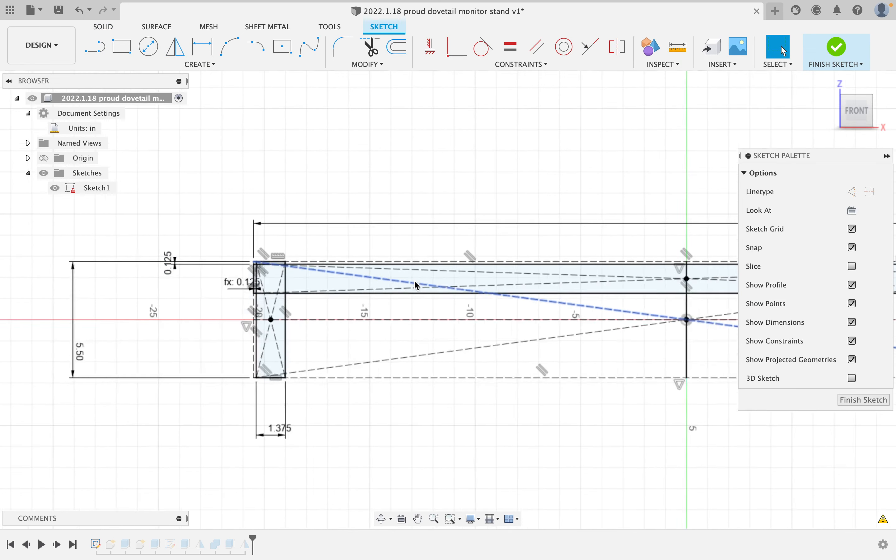
middle_drag(486, 288, 304, 257)
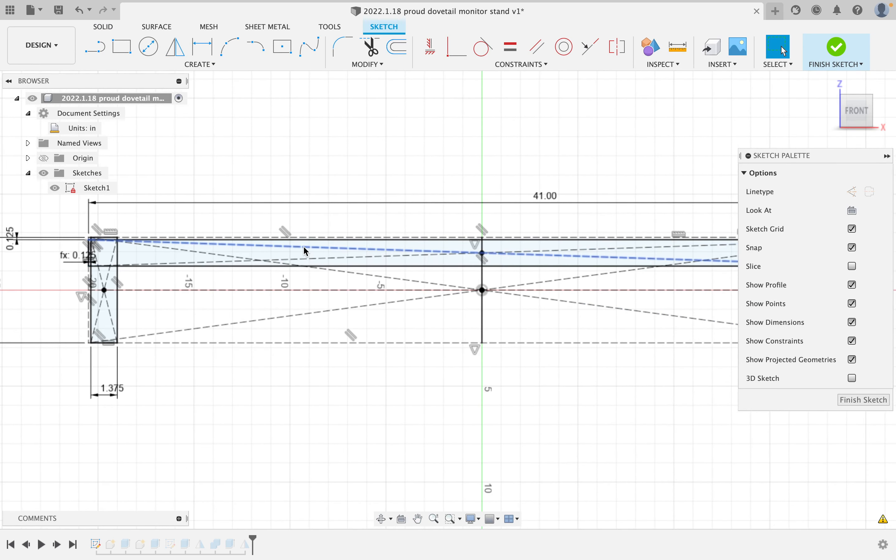
scroll(199, 214, down, 2)
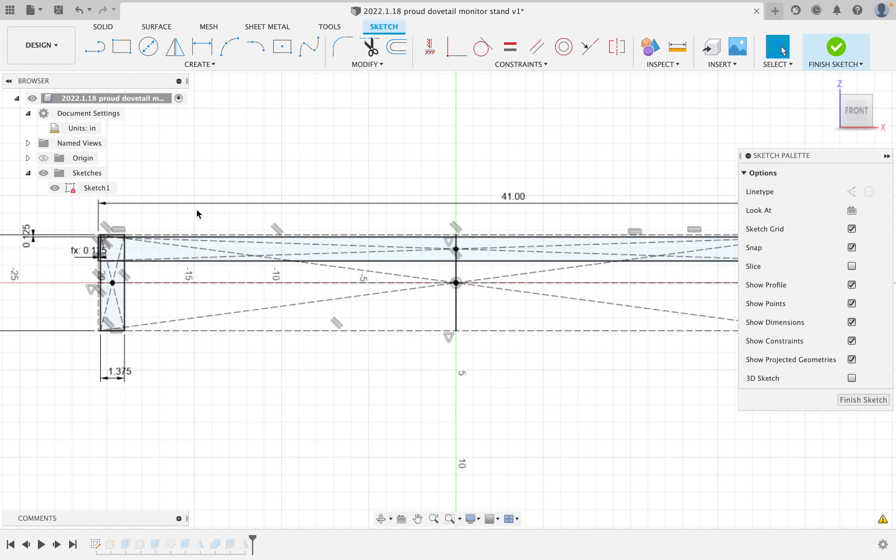
scroll(198, 214, up, 2)
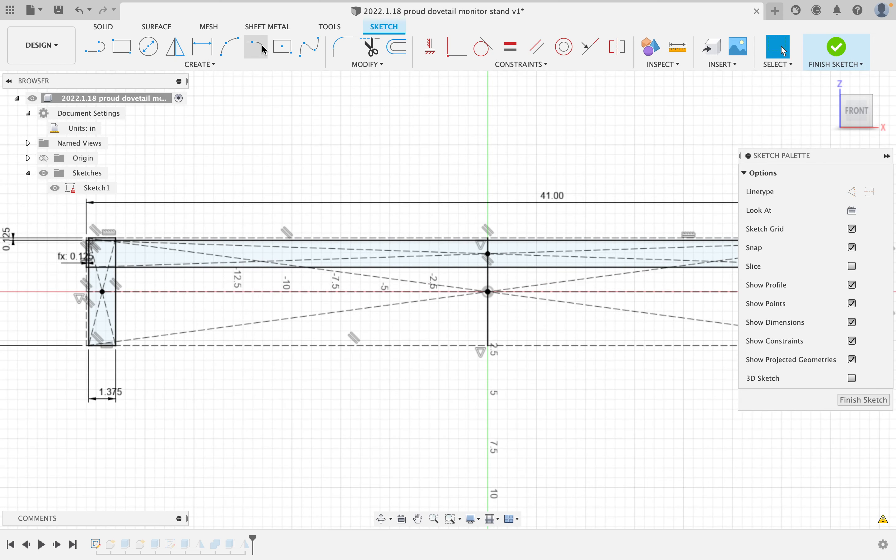
click(282, 47)
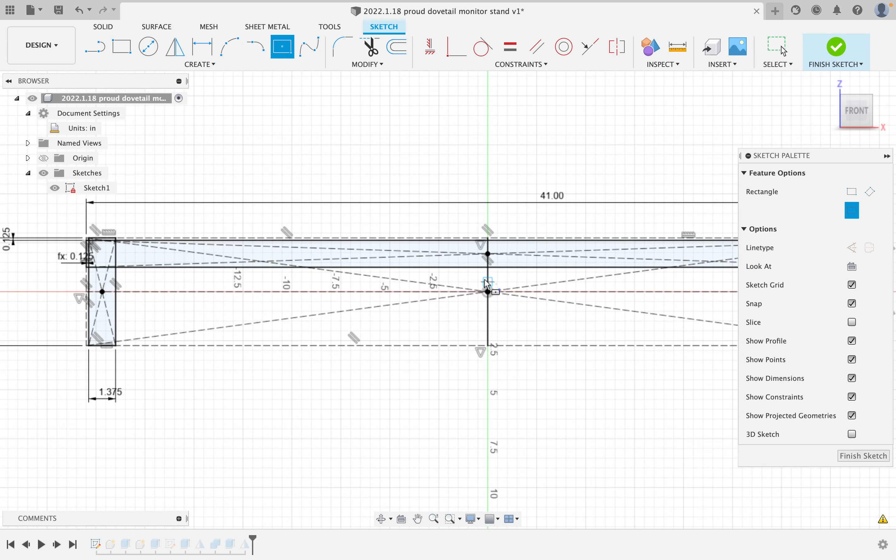
scroll(486, 281, up, 2)
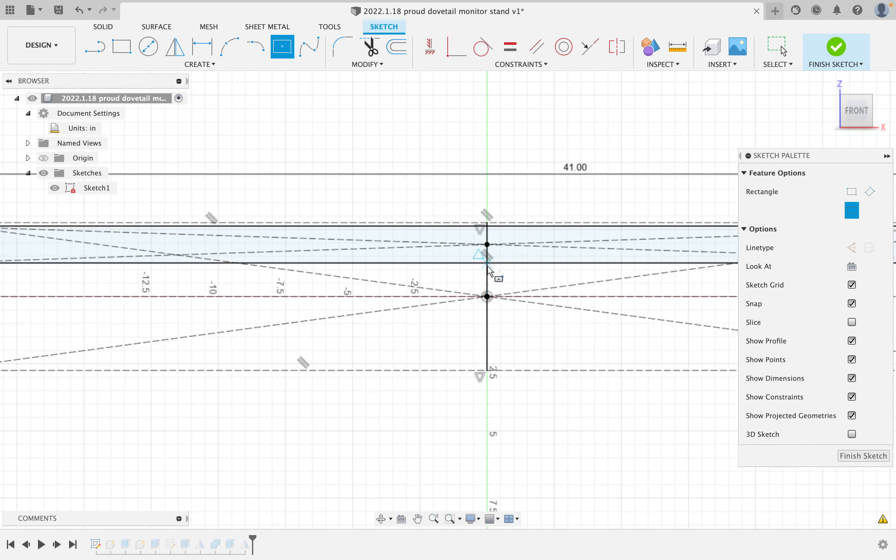
click(487, 271)
scroll(583, 265, down, 5)
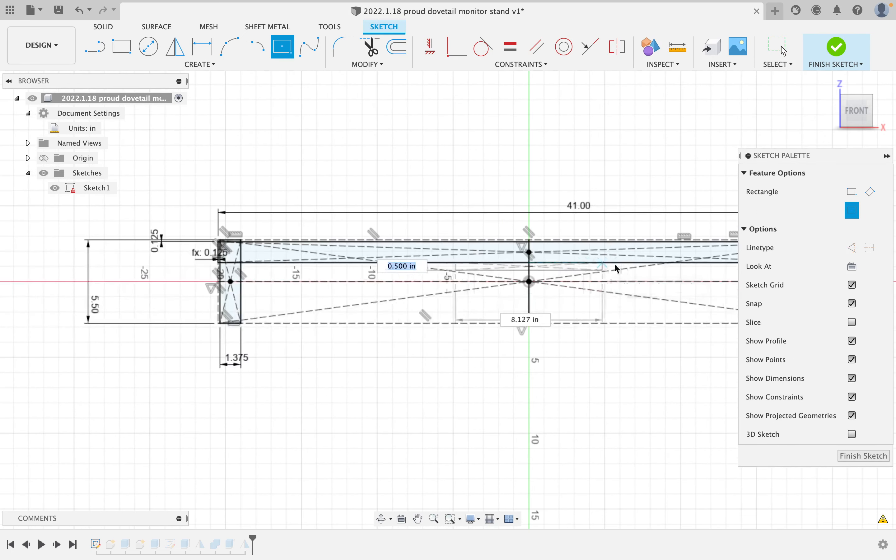
middle_drag(621, 262, 303, 267)
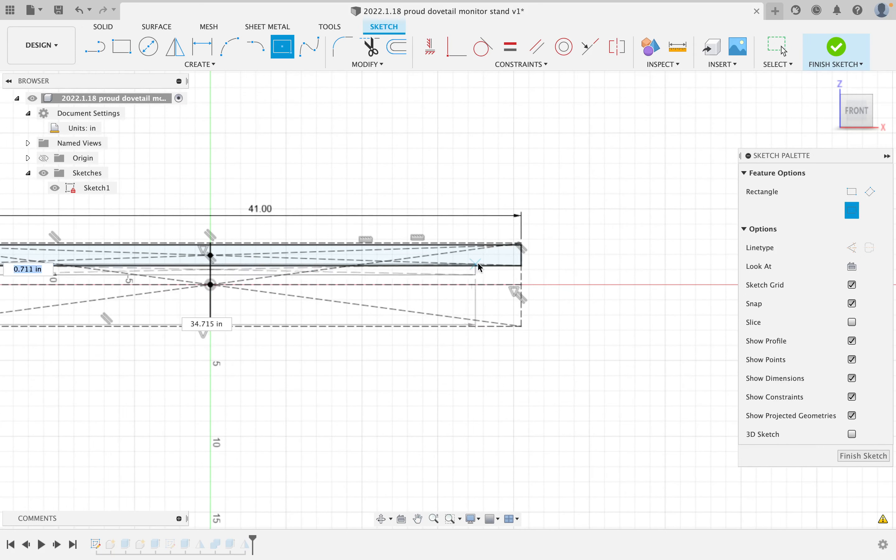
click(508, 257)
scroll(485, 304, down, 3)
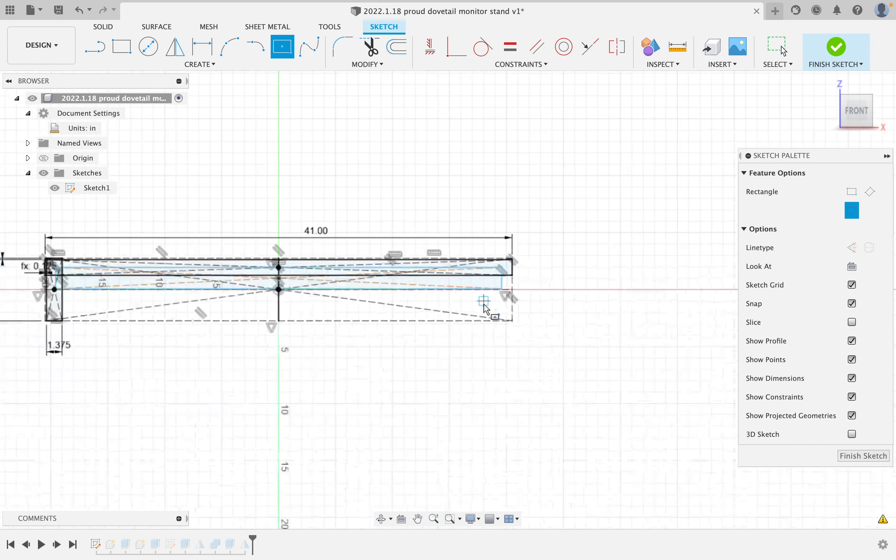
scroll(483, 305, down, 4)
middle_drag(193, 312, 273, 323)
scroll(308, 314, up, 8)
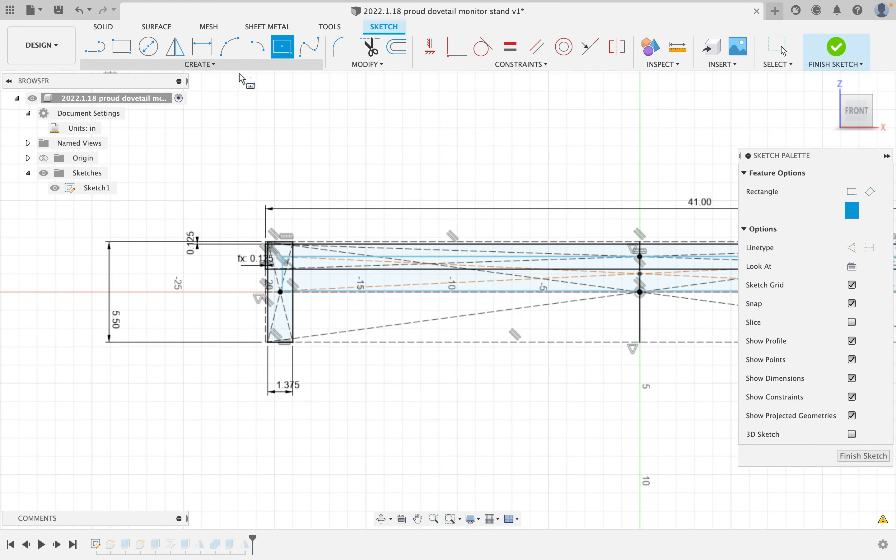
Dimension the rectangle's upper edge 0.5 in from the lower edge of the top
click(203, 47)
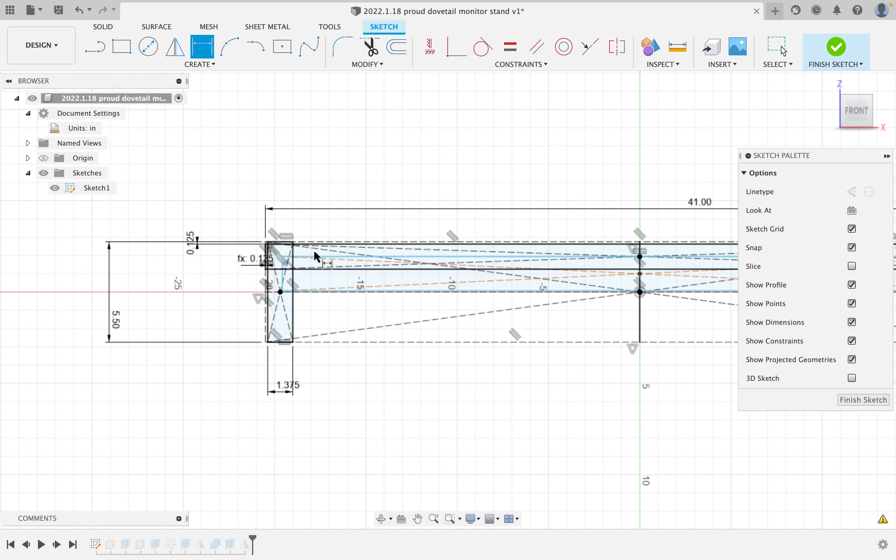
click(439, 257)
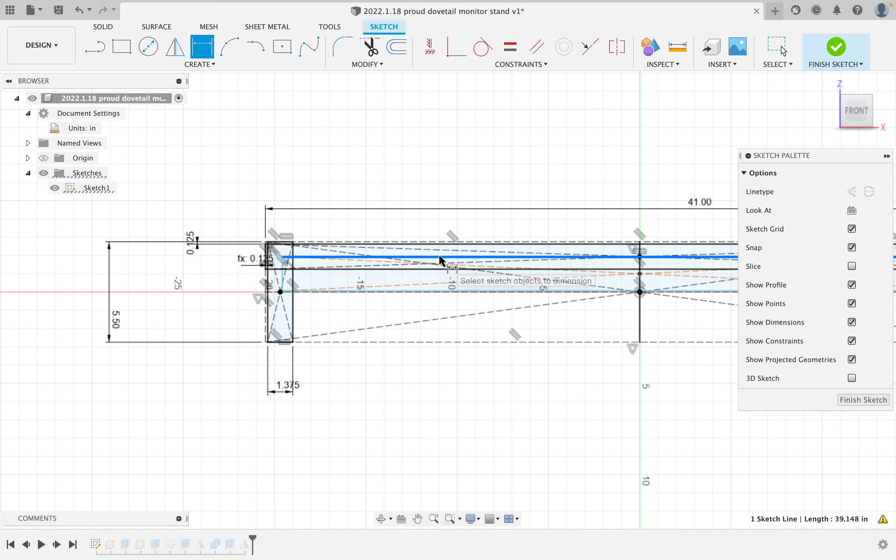
click(440, 271)
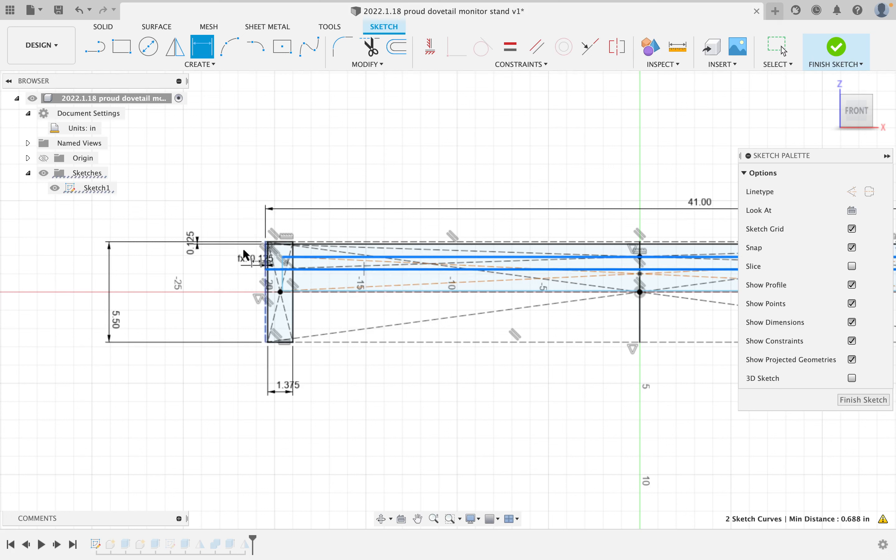
click(162, 210)
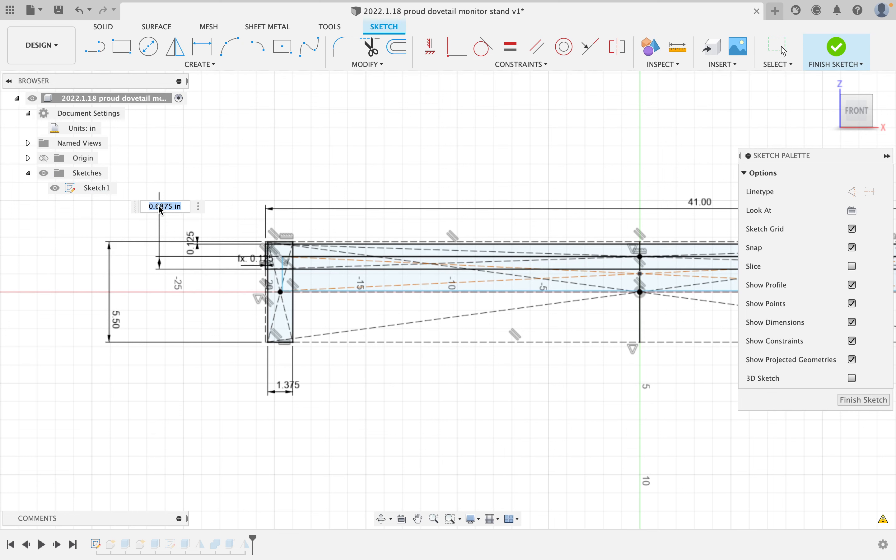
key(Return)
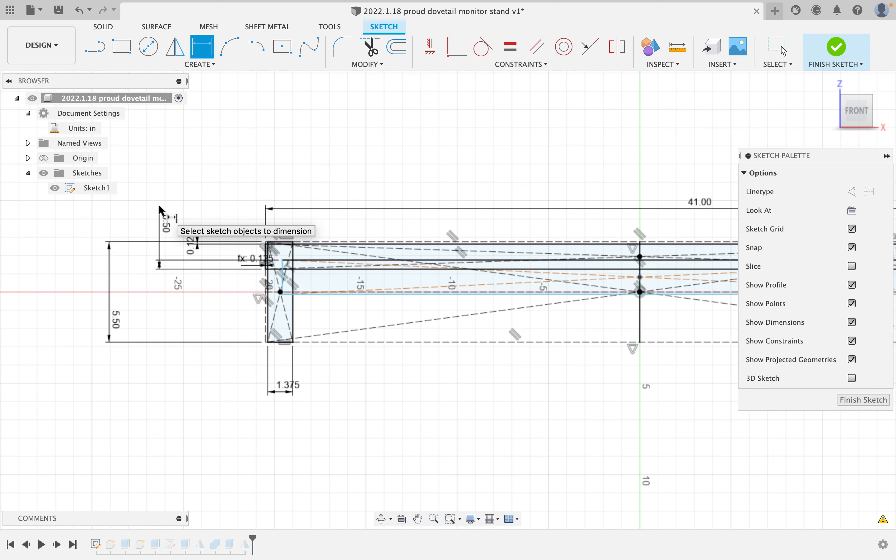
Dimension the rectangle's left end to the foot's inner edge and link the value to the 0.50 in dimension d25
scroll(305, 255, up, 3)
scroll(306, 259, up, 1)
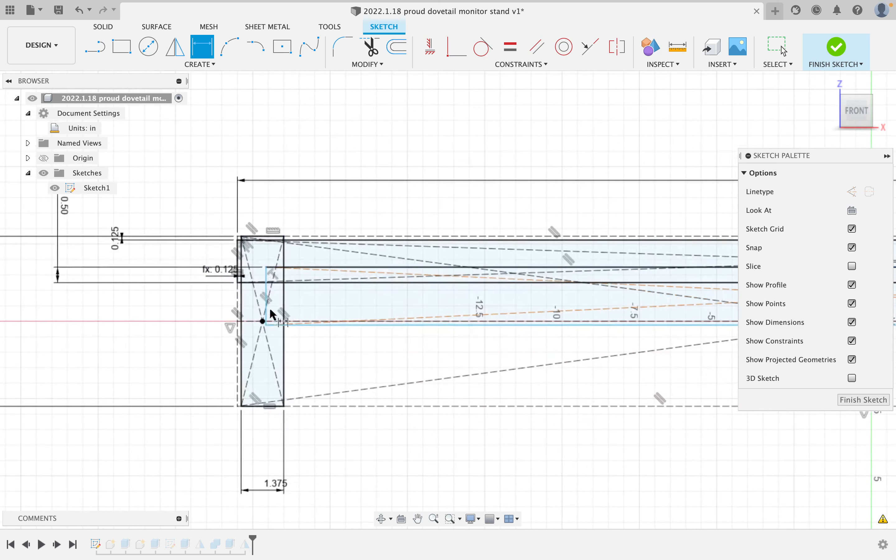
click(267, 298)
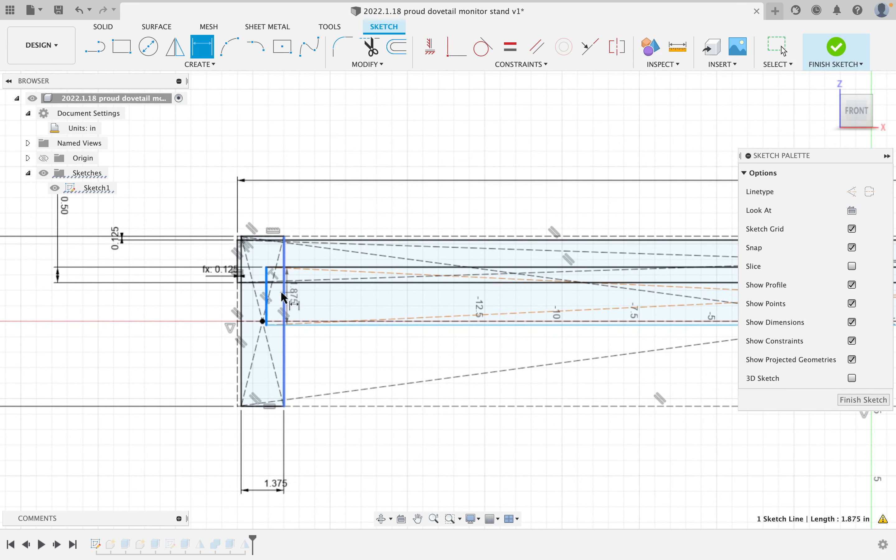
click(282, 293)
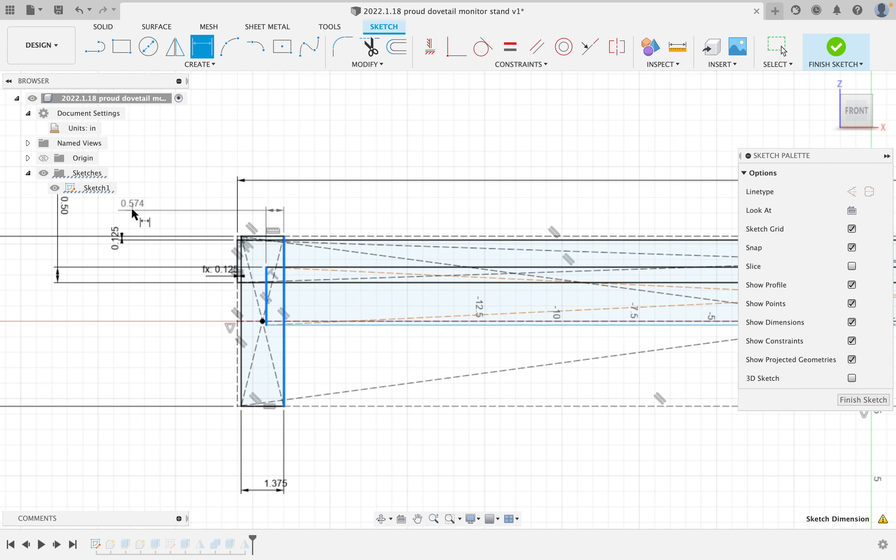
click(71, 210)
text(d25)
key(Return)
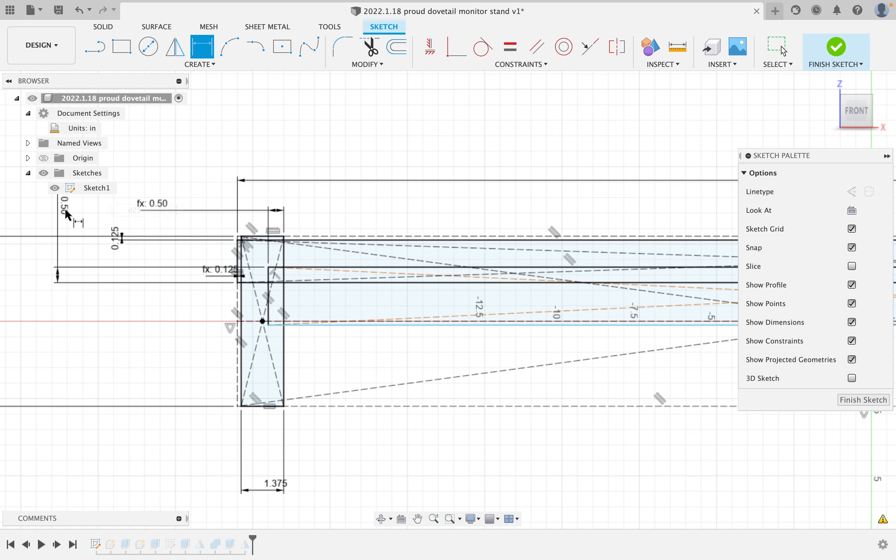
Set the rectangle's height to 1 1/8 in and finish the sketch
click(376, 326)
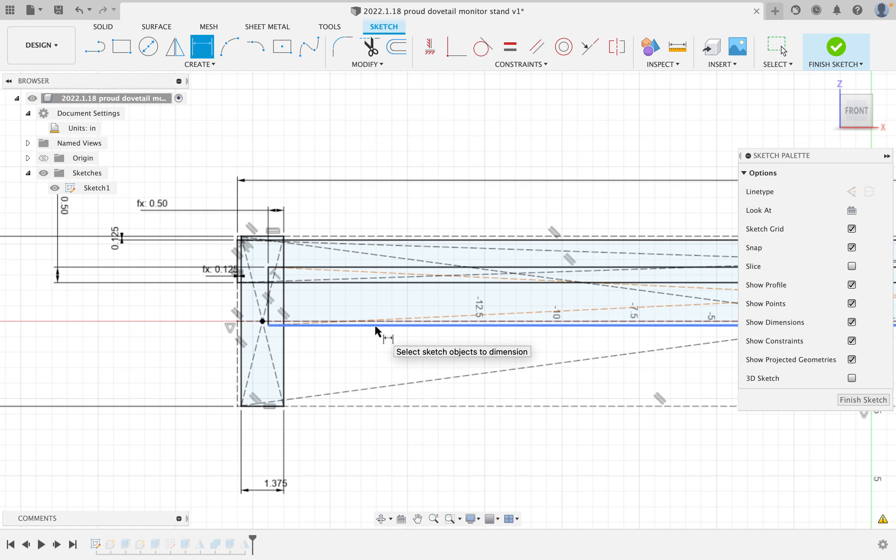
click(362, 267)
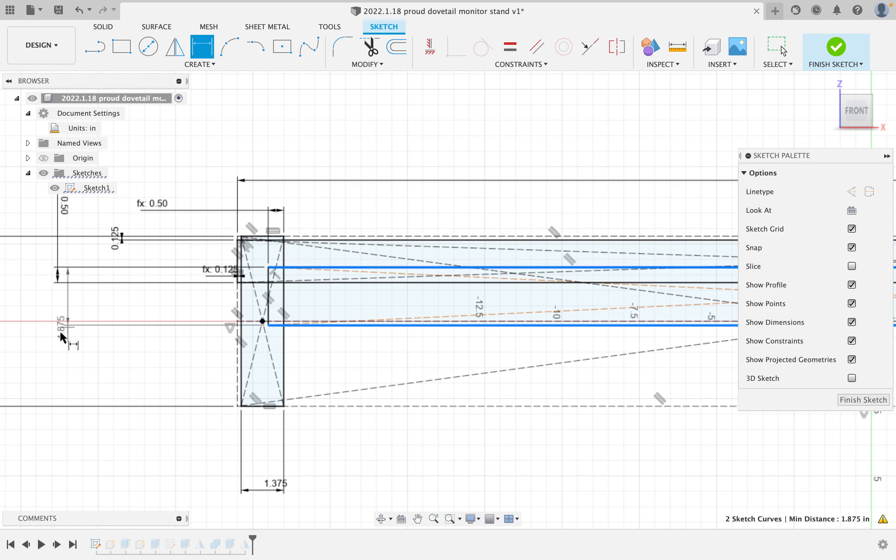
click(79, 366)
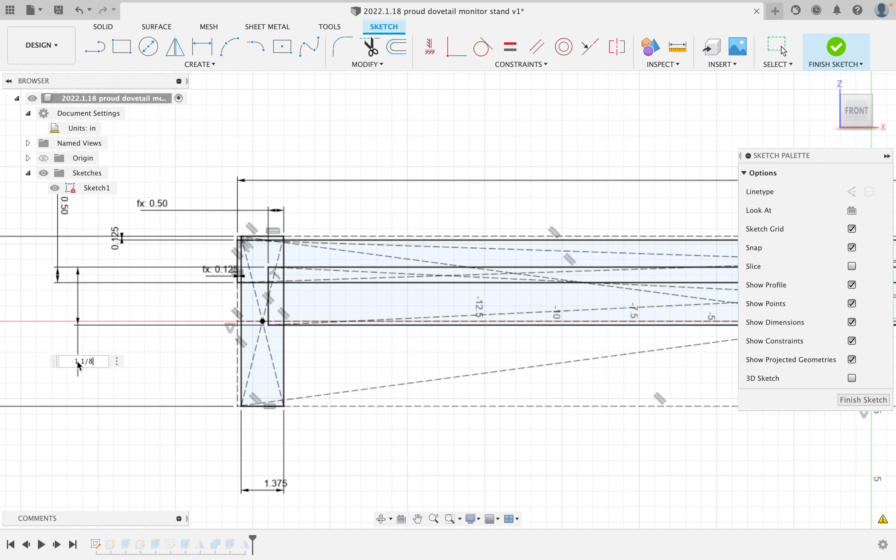
text(1 1/8)
key(Return)
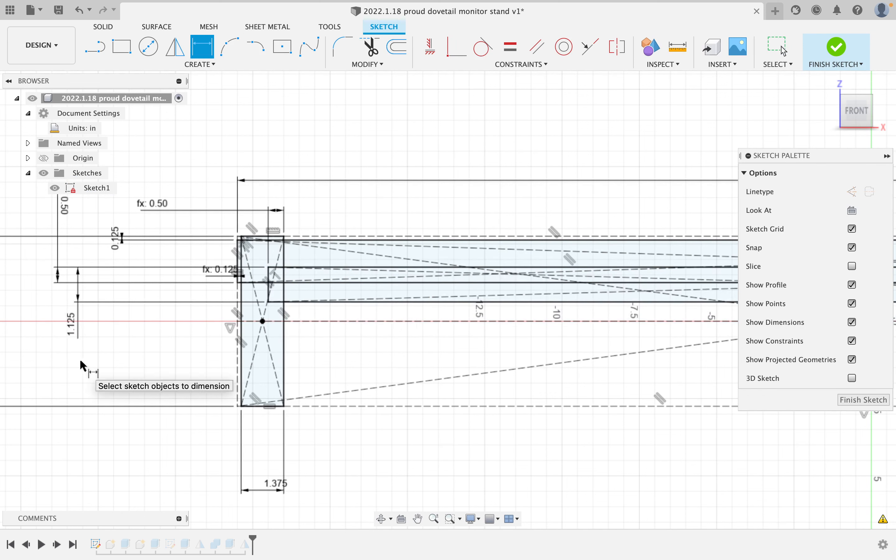
click(838, 55)
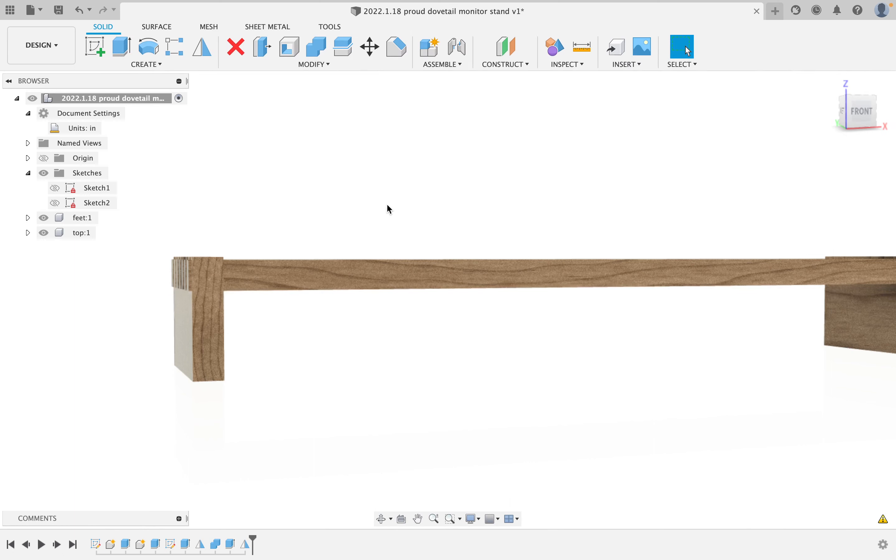
Show Sketch1 and hide the top and feet components to expose the sketch profiles
click(55, 188)
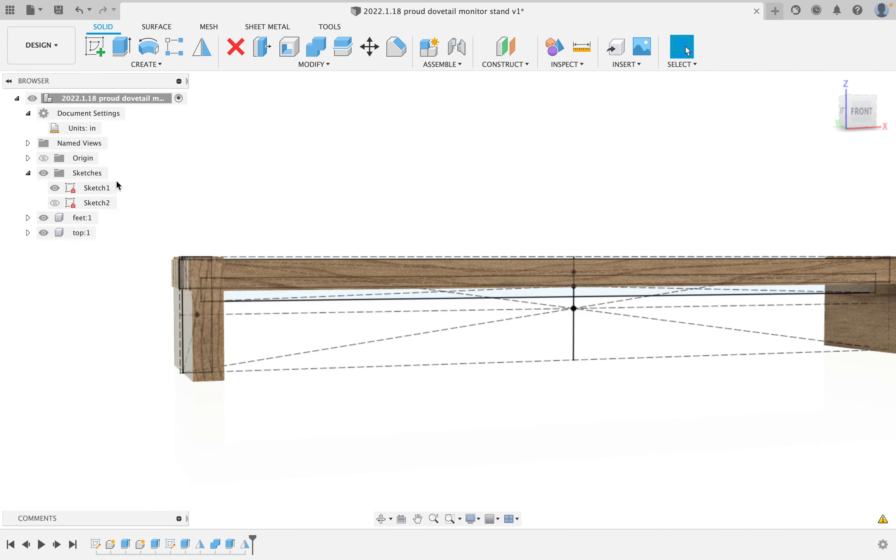
click(43, 232)
click(45, 218)
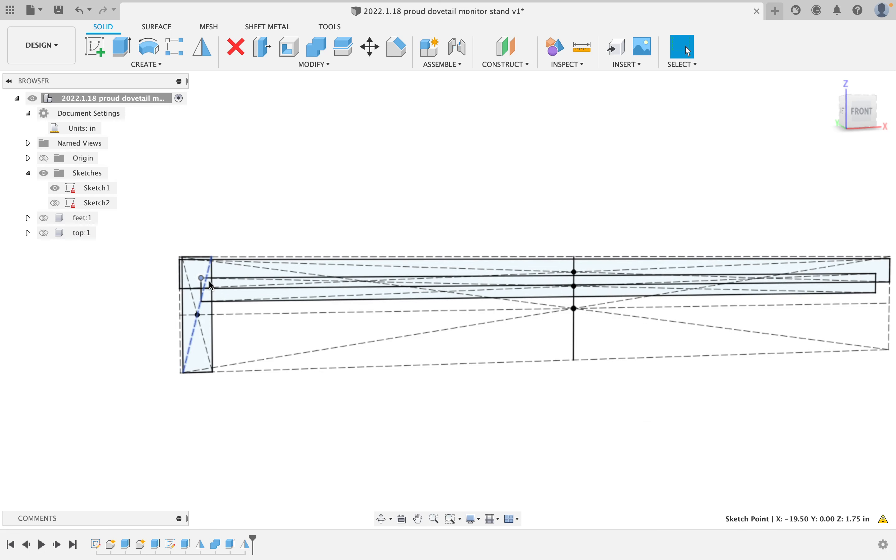
Start an extrusion of all six Sketch1 profiles that make up the full-length rail rectangle, including both tenon ends
click(219, 296)
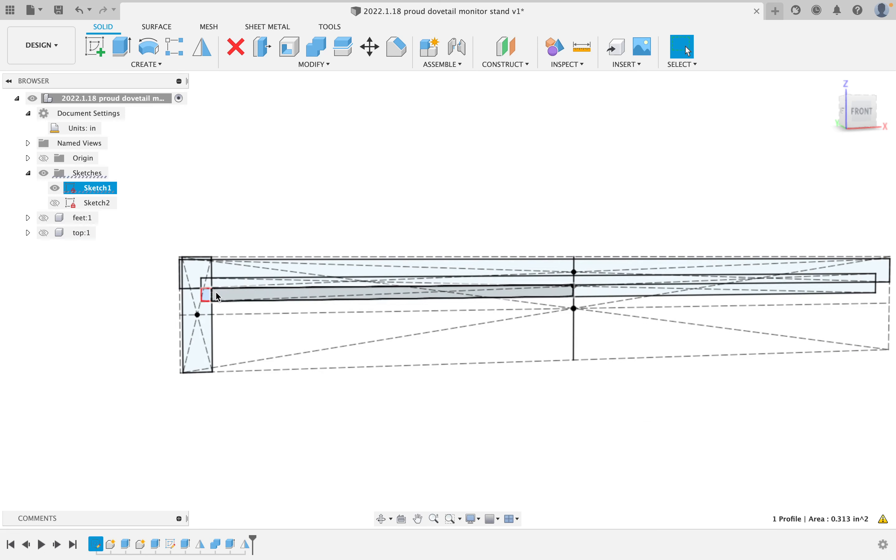
click(216, 292)
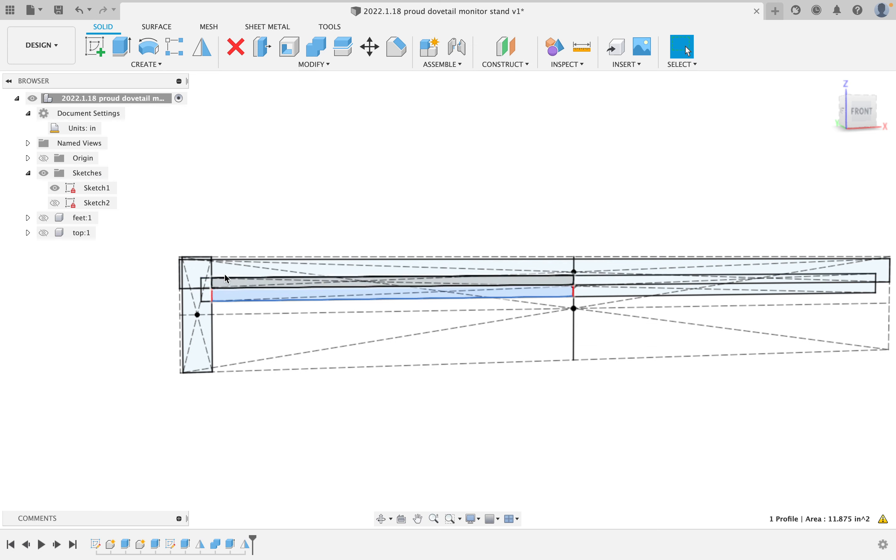
click(122, 46)
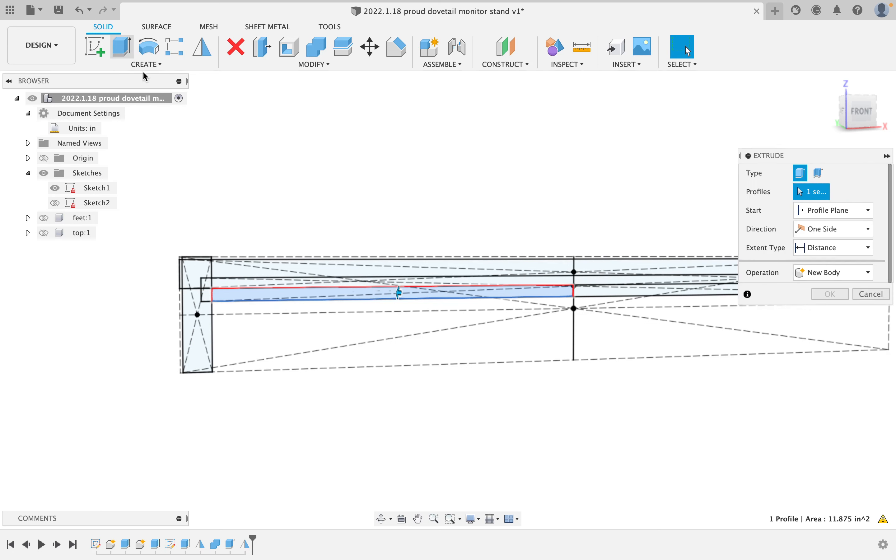
click(232, 284)
click(208, 287)
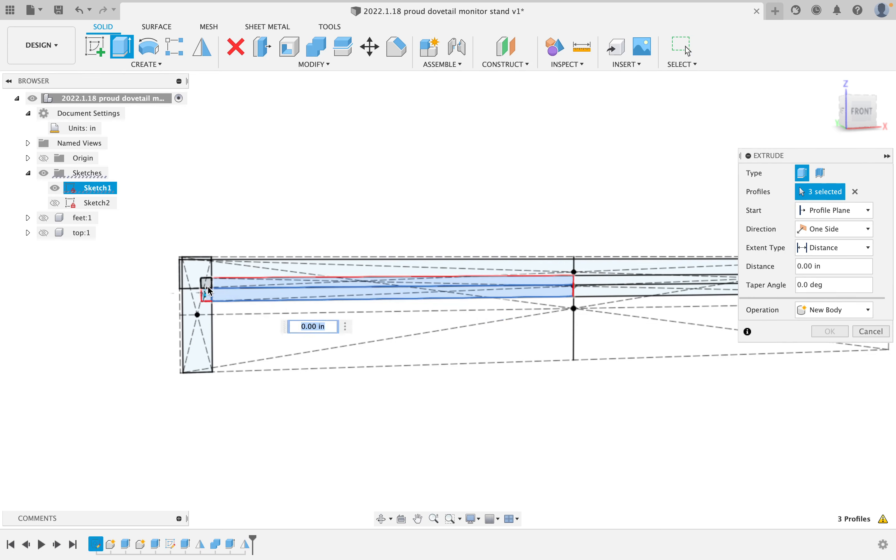
click(612, 281)
click(611, 288)
click(610, 283)
scroll(611, 281, down, 4)
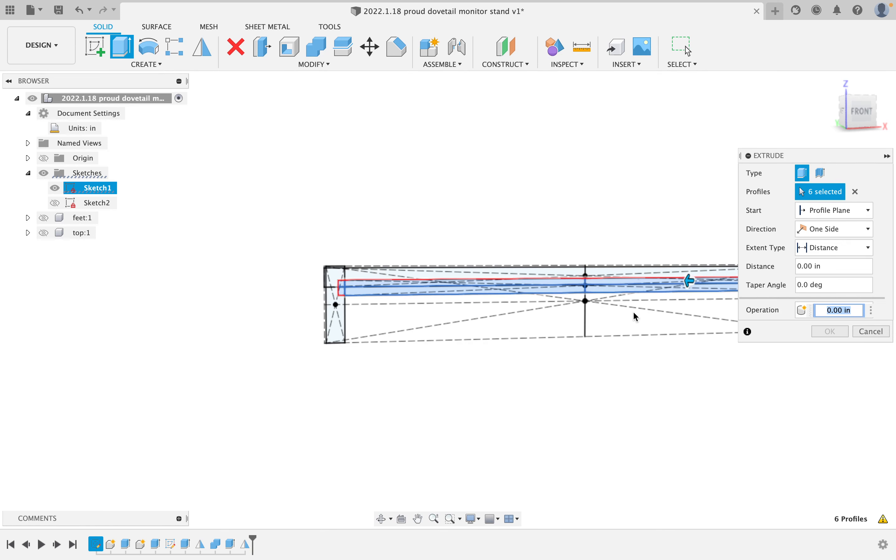
mouse_move(630, 312)
middle_down()
mouse_move(270, 302)
mouse_move(432, 308)
middle_up()
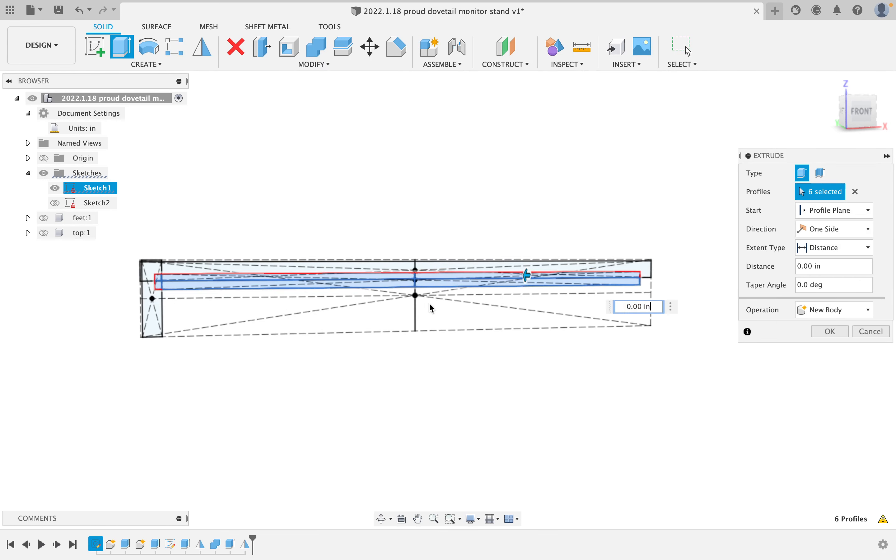
Extrude the rail profiles symmetrically by 1/2 in as a new component
click(841, 248)
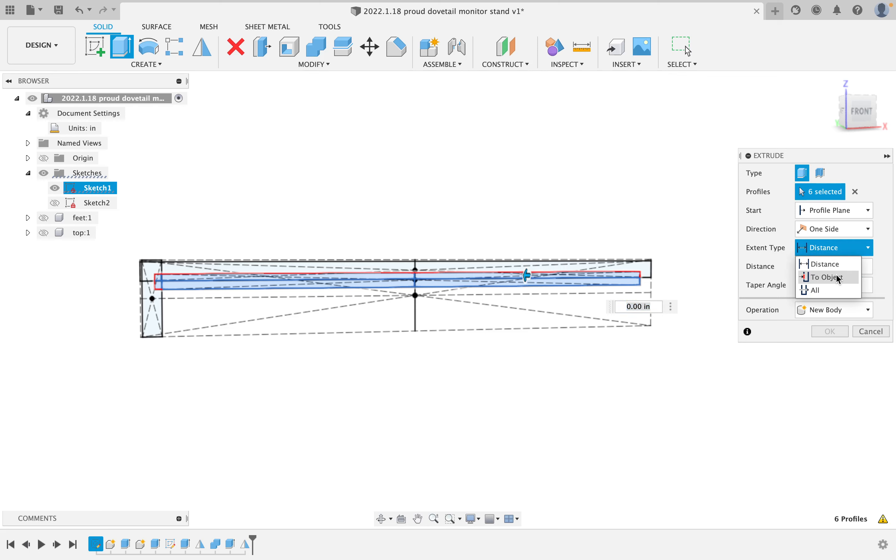
click(834, 212)
click(834, 226)
click(834, 231)
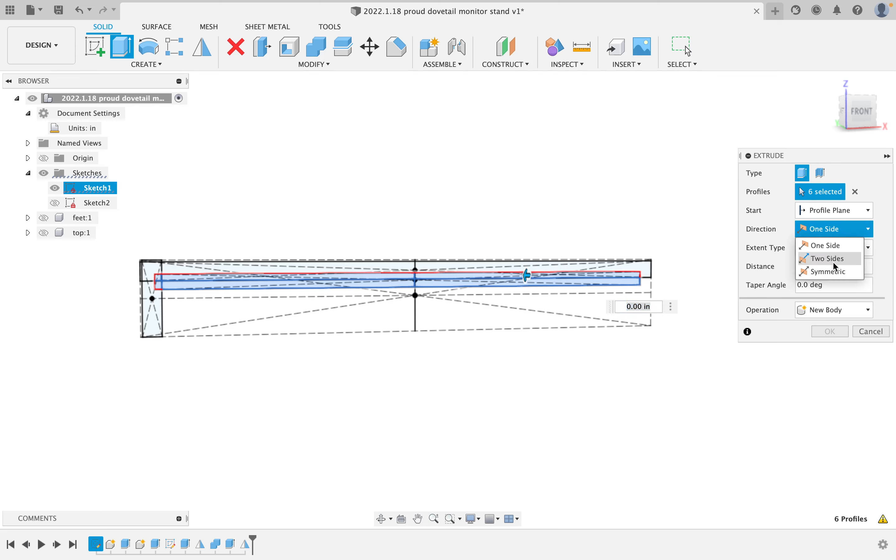
click(834, 274)
click(835, 283)
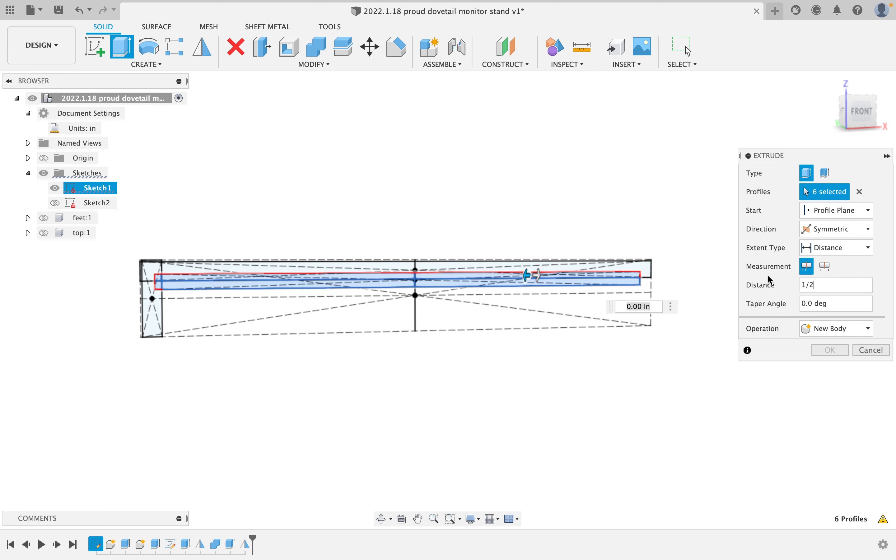
click(850, 330)
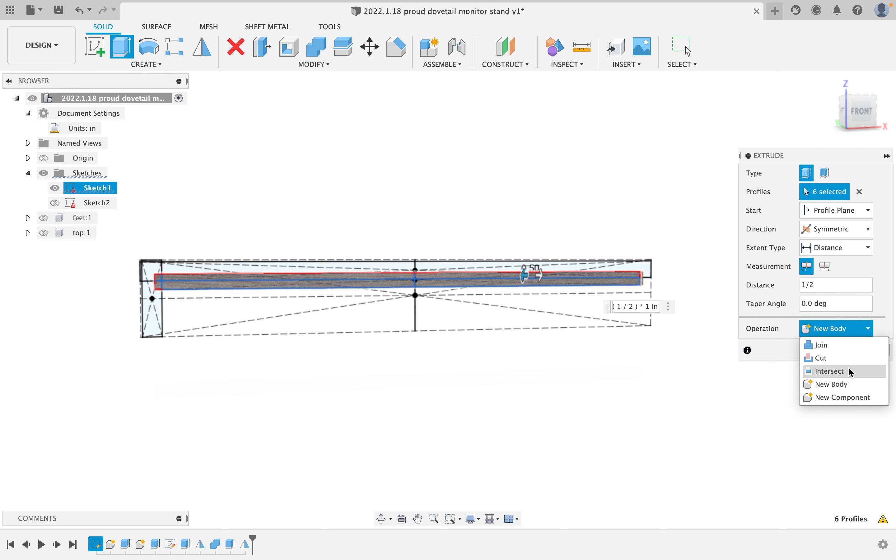
click(853, 398)
click(838, 350)
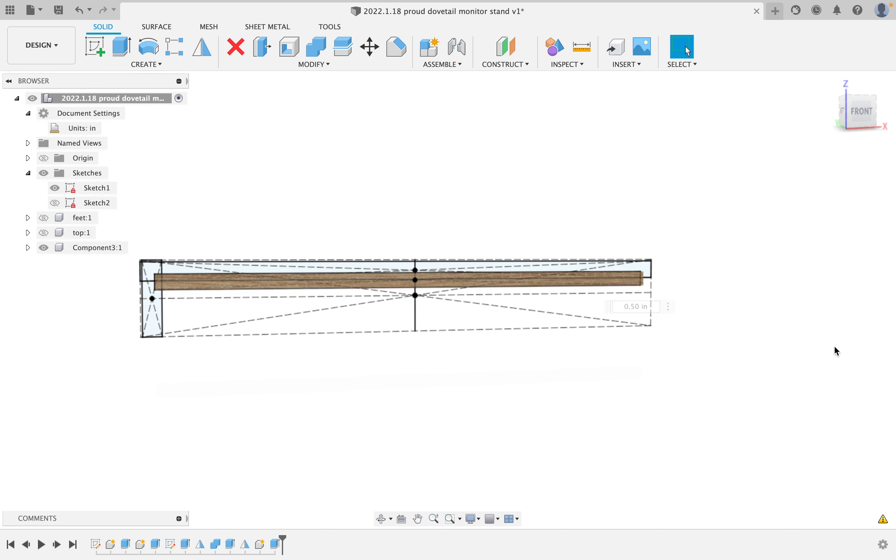
Rename the new rail component as support
shift+middle_drag(390, 284, 227, 278)
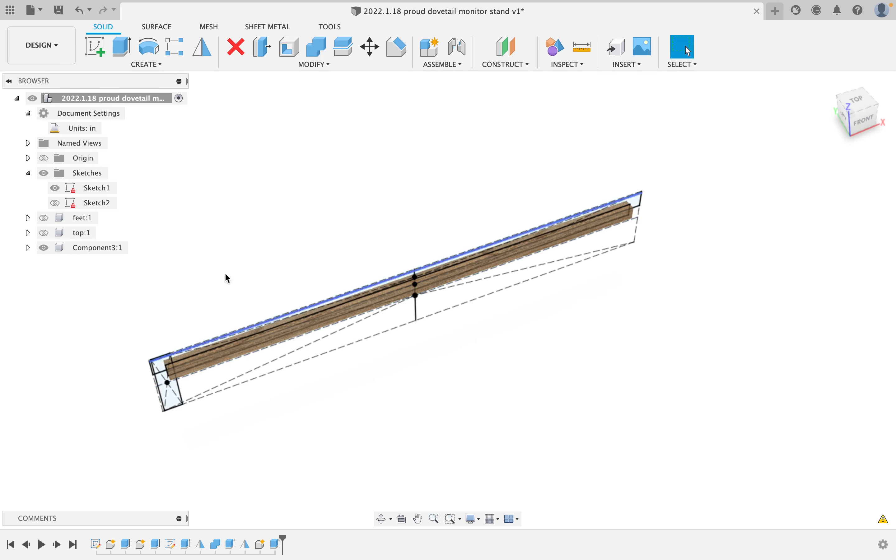
double_click(93, 249)
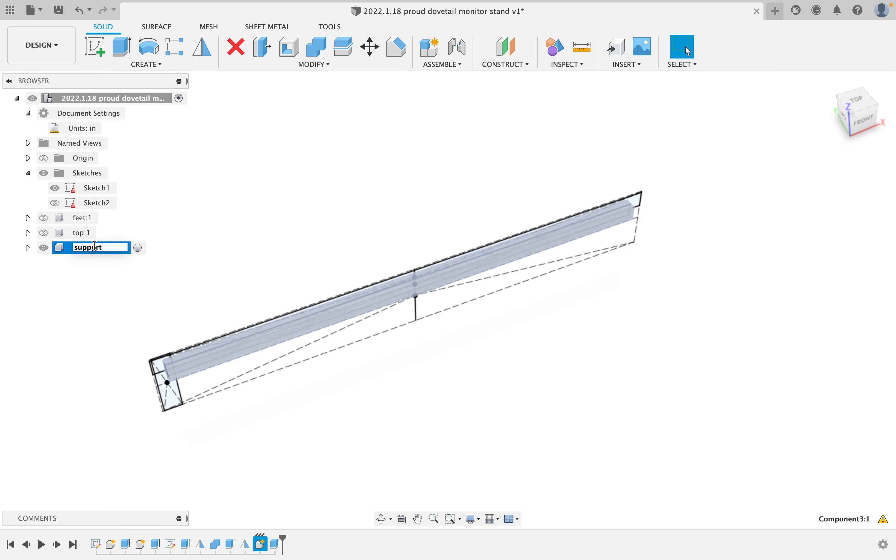
key(Return)
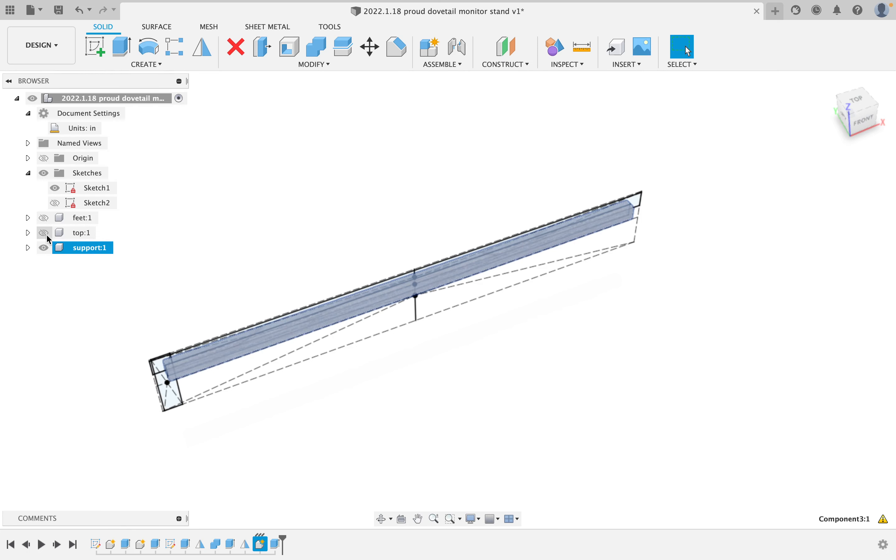
Show the top and feet components again and hide Sketch1 to view the support beneath the assembled stand
click(44, 233)
click(44, 218)
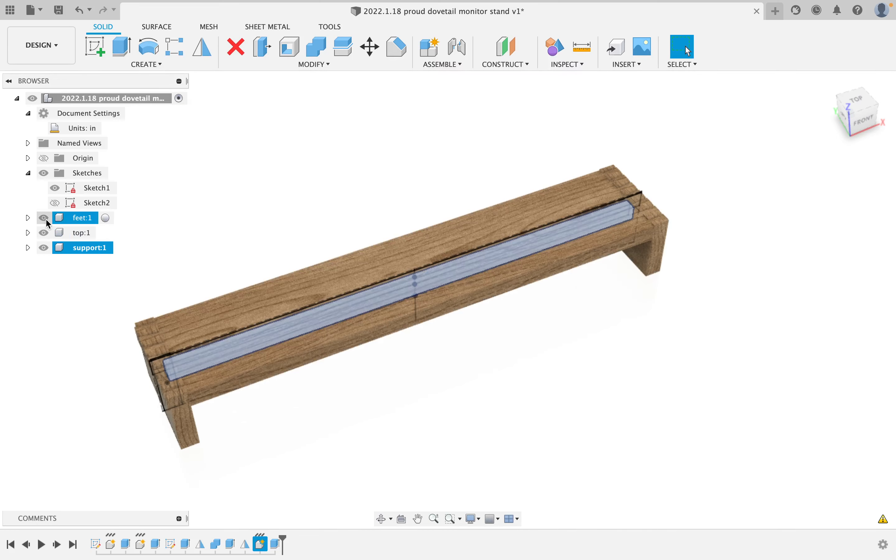
click(54, 188)
mouse_move(326, 345)
shift+middle_down()
mouse_move(316, 271)
mouse_move(300, 276)
mouse_move(302, 316)
mouse_move(334, 325)
mouse_move(326, 297)
mouse_move(334, 303)
mouse_move(242, 289)
shift+middle_up()
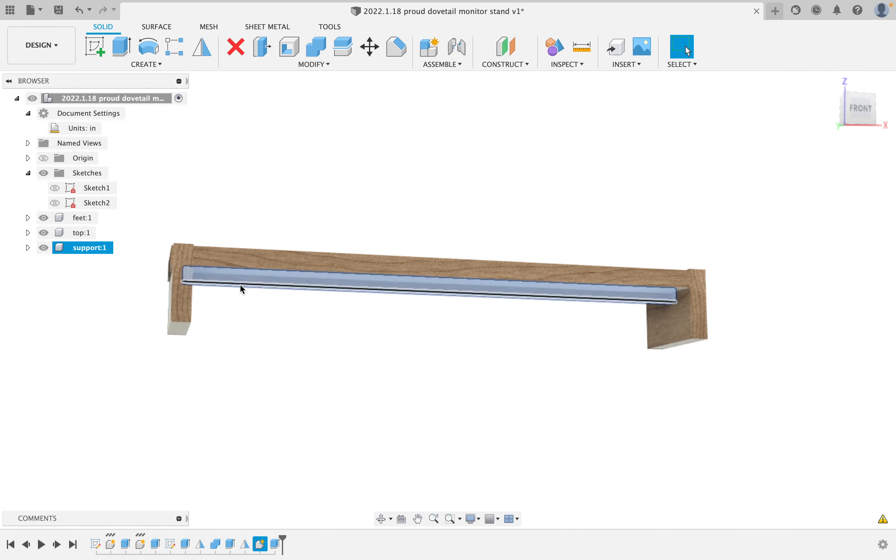
click(303, 379)
scroll(292, 333, down, 3)
shift+middle_drag(292, 334, 267, 317)
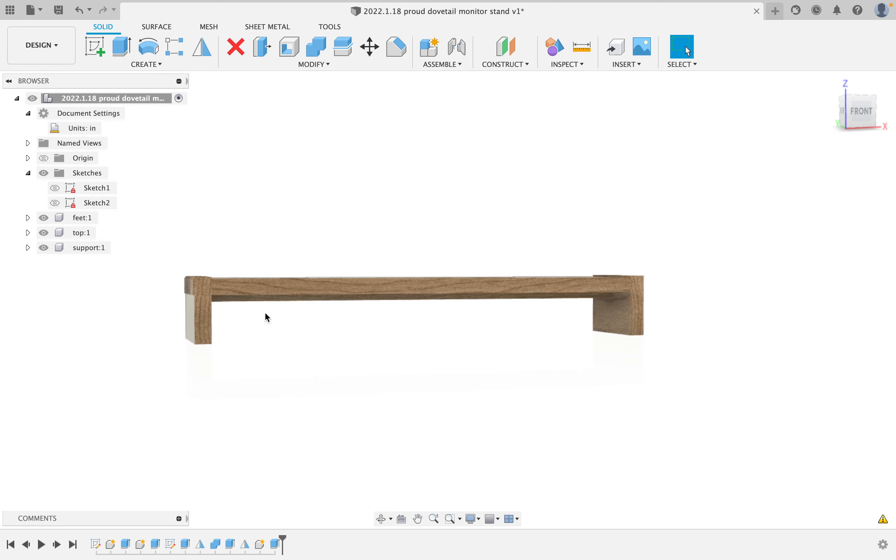
Cut the support's shape out of the top with Combine, keeping the support as the tool body
click(319, 55)
click(362, 285)
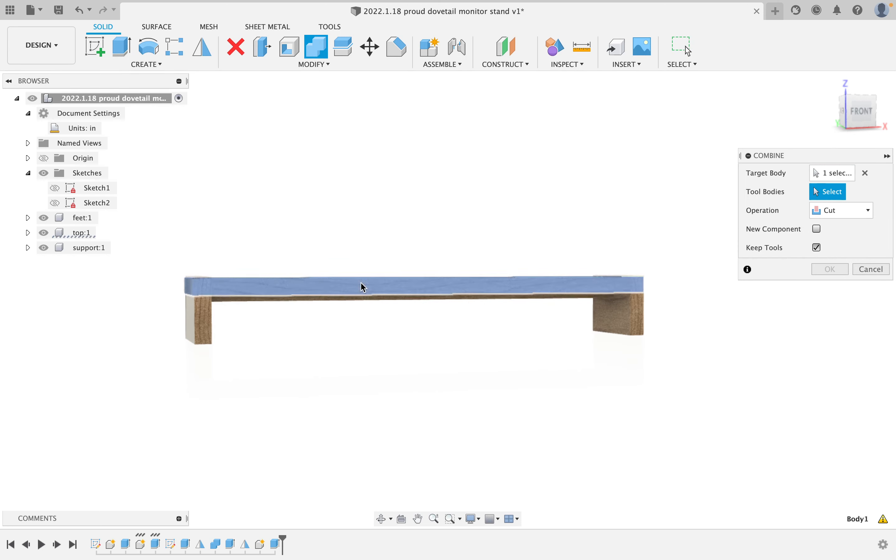
click(352, 302)
click(822, 271)
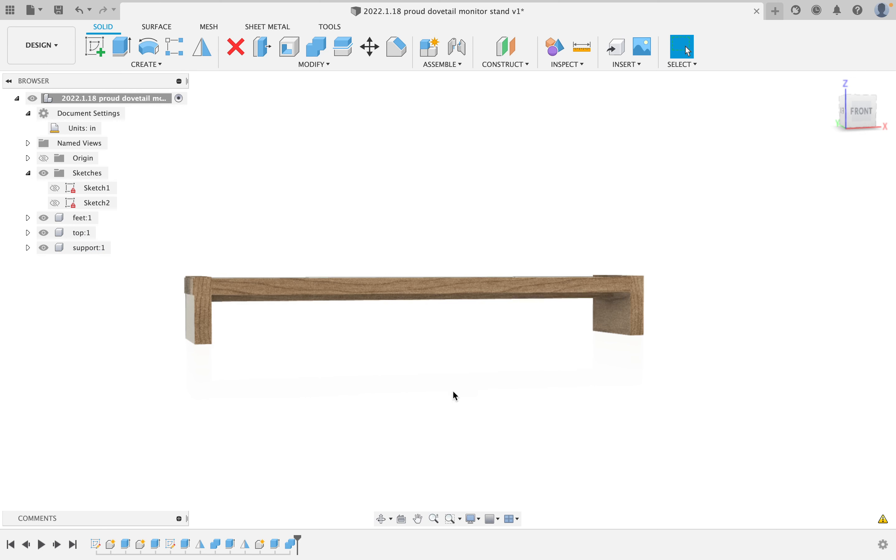
Cut the support's mortise into the left foot with Combine, keeping the tool body
right_click(423, 399)
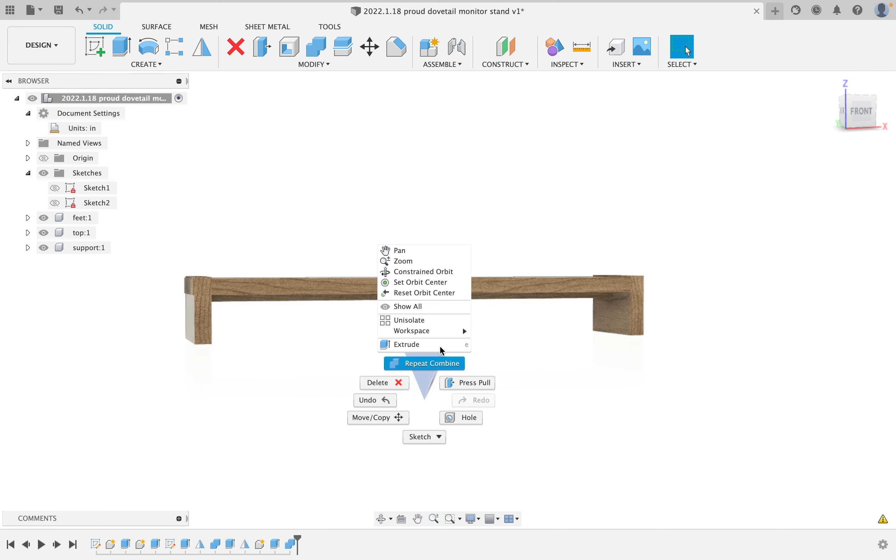
click(419, 368)
click(255, 300)
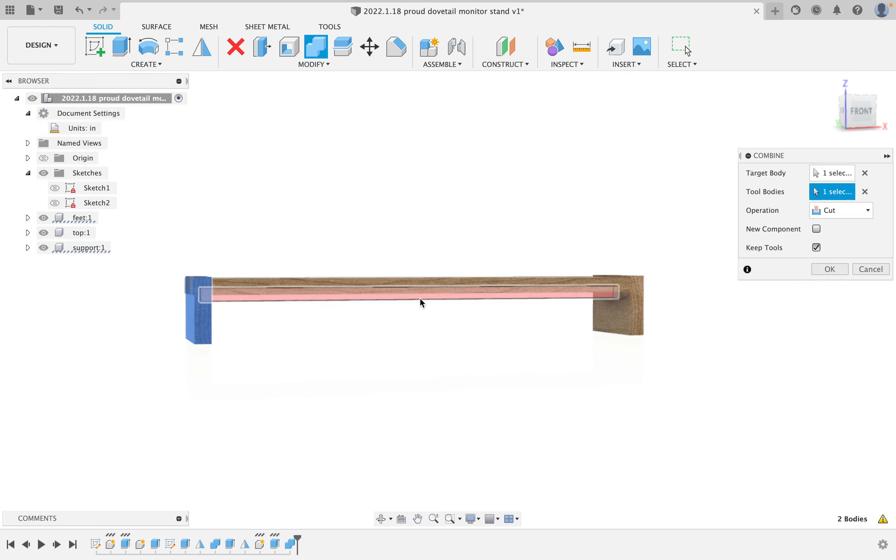
click(826, 271)
Cut the matching support mortise into the right foot with Combine, keeping the tool body
right_click(728, 300)
click(735, 264)
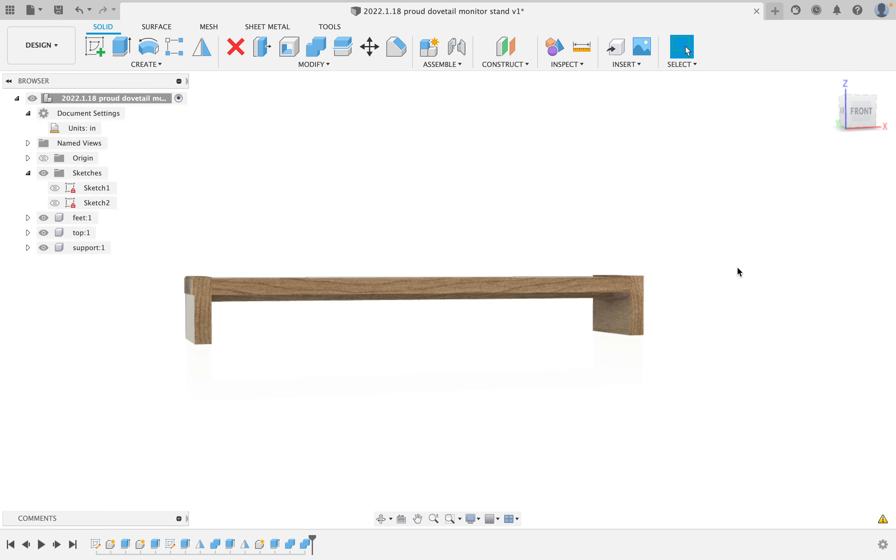
click(627, 319)
click(559, 299)
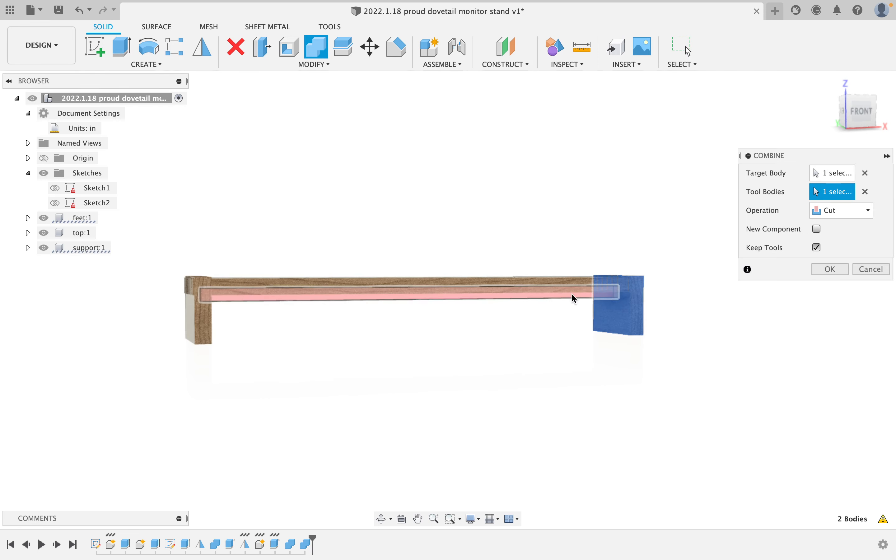
click(827, 272)
Hide the support and top components to examine the mortise in the inner face of the left foot
click(44, 247)
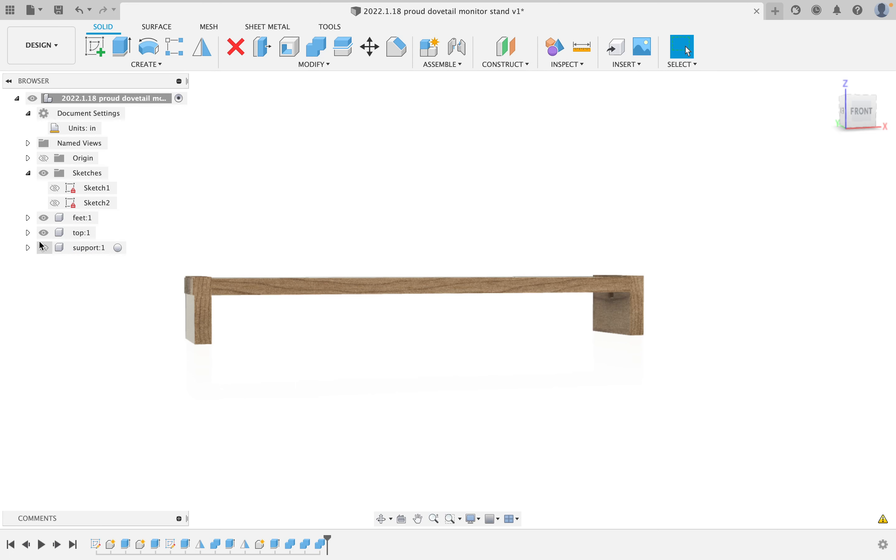
click(44, 233)
shift+middle_drag(259, 246, 236, 274)
scroll(235, 255, up, 5)
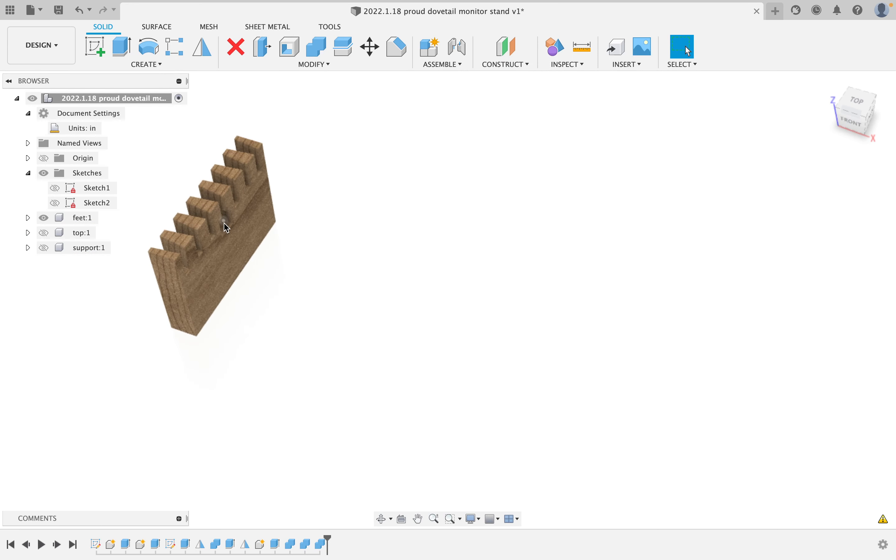
Show only the top component and examine the groove along its underside
click(43, 247)
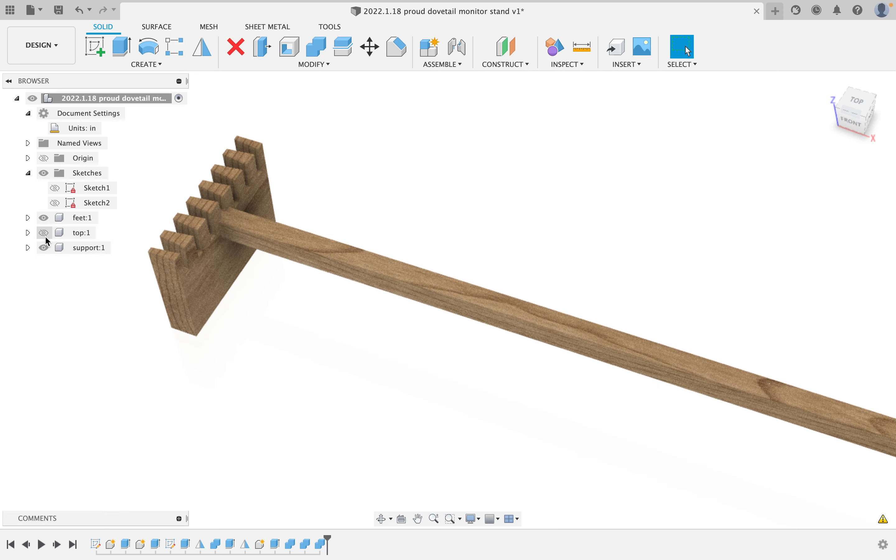
click(44, 233)
click(43, 218)
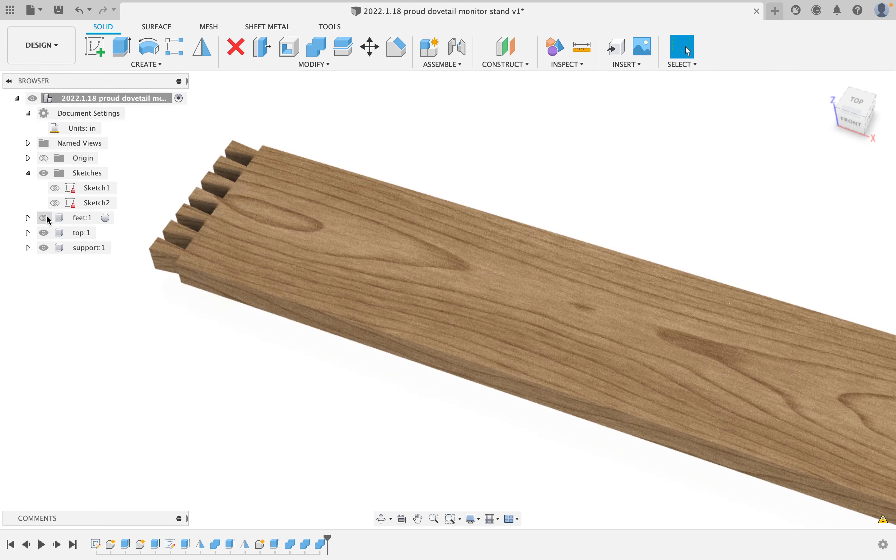
click(43, 248)
shift+middle_drag(86, 253, 169, 227)
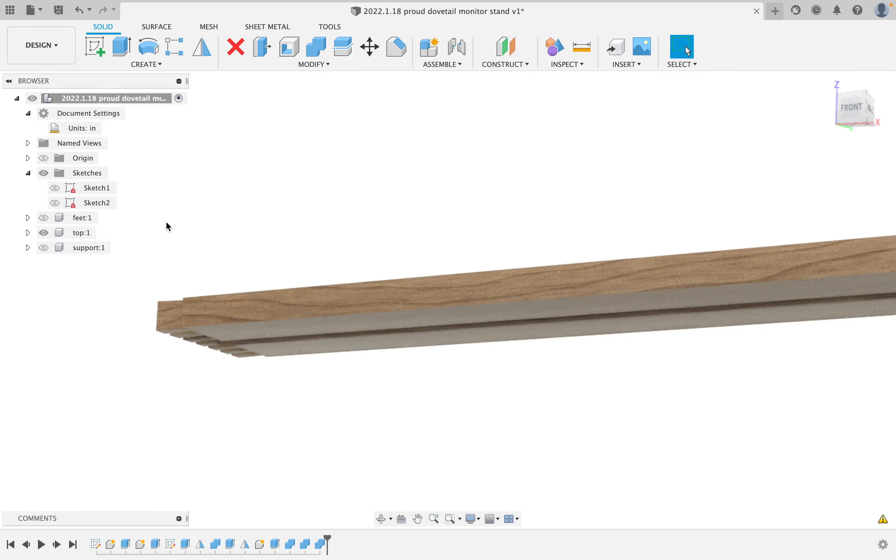
Show the feet and support components again and view the whole stand from below and above
click(44, 217)
click(44, 248)
scroll(382, 322, down, 3)
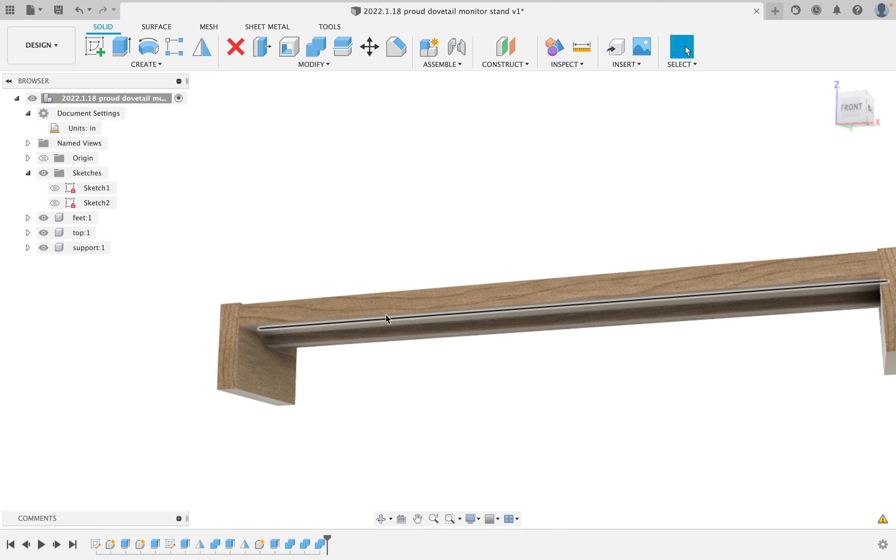
shift+middle_drag(388, 319, 370, 223)
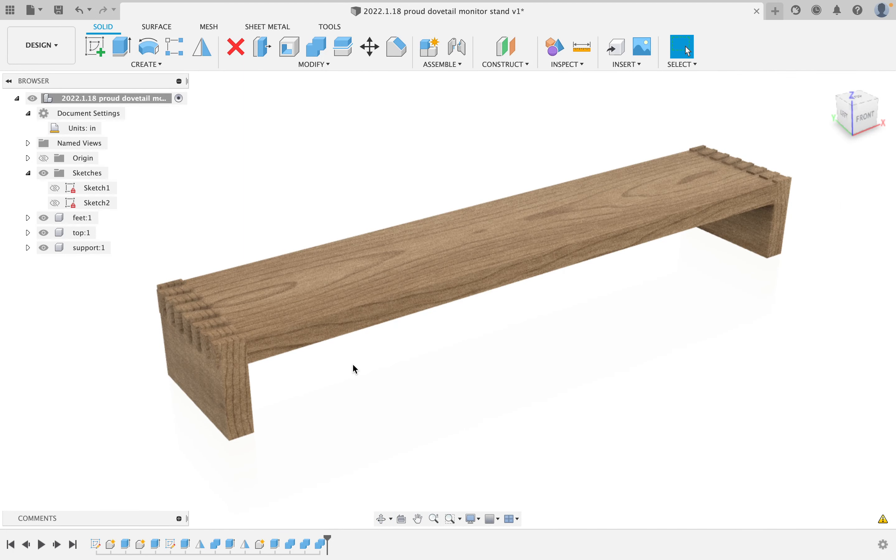
Replace the wood appearance used in the design with a 3D Walnut appearance from the library
key(a)
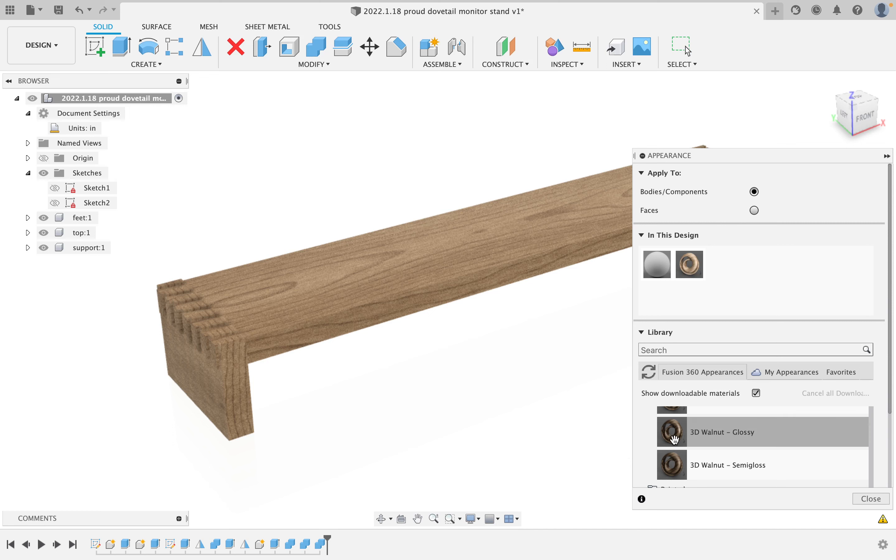
scroll(677, 438, down, 10)
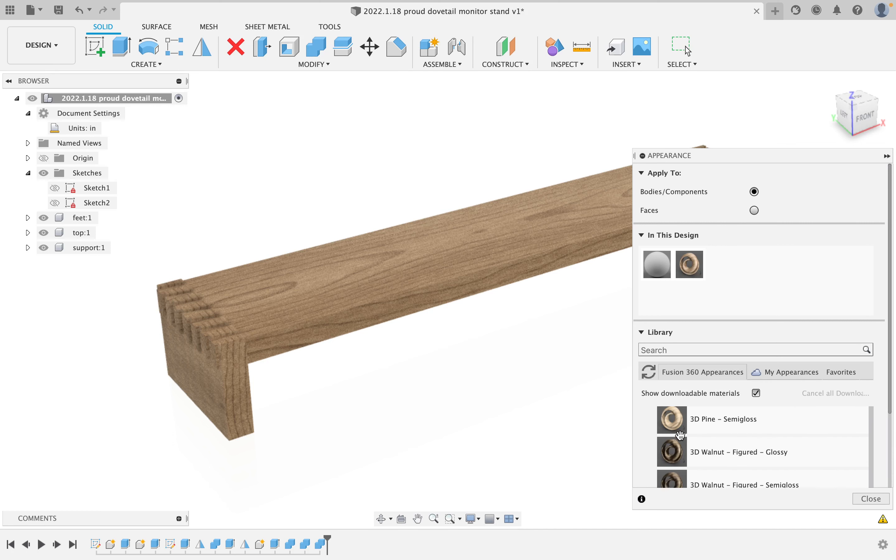
scroll(680, 436, up, 10)
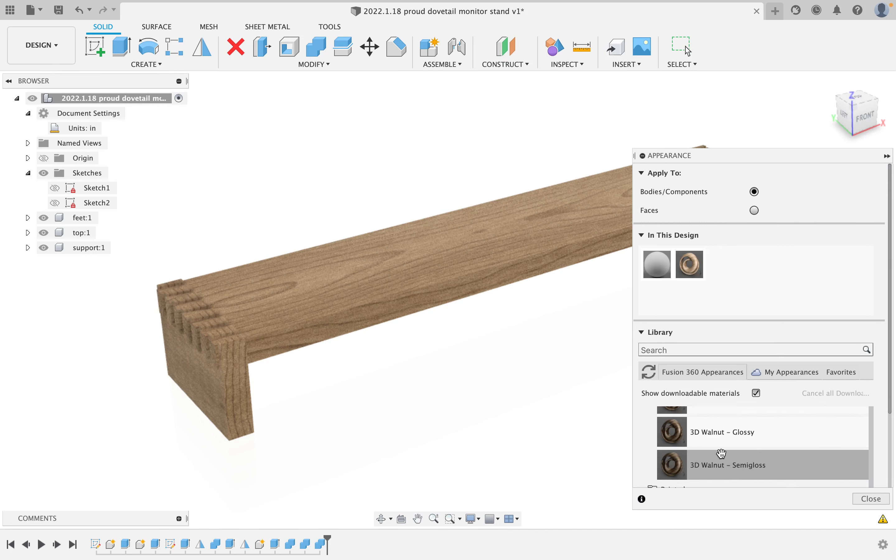
drag(716, 442, 690, 265)
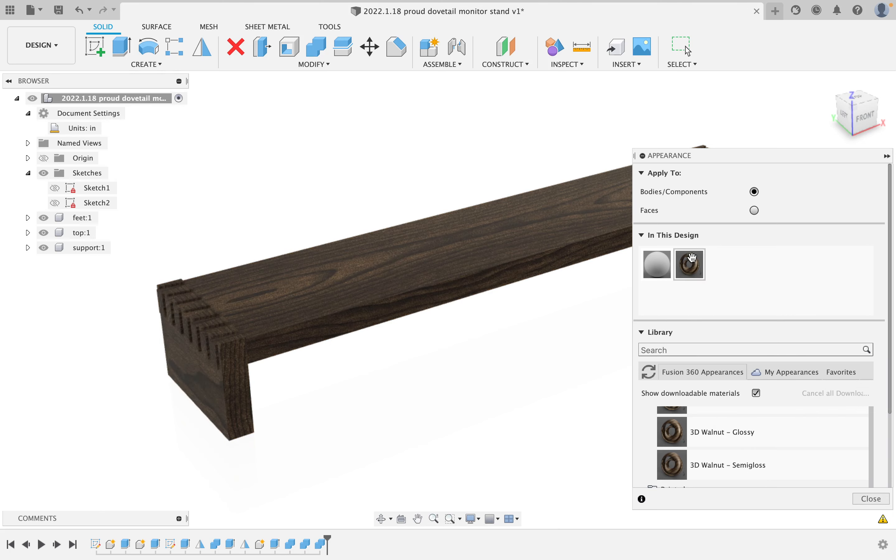
scroll(728, 459, up, 6)
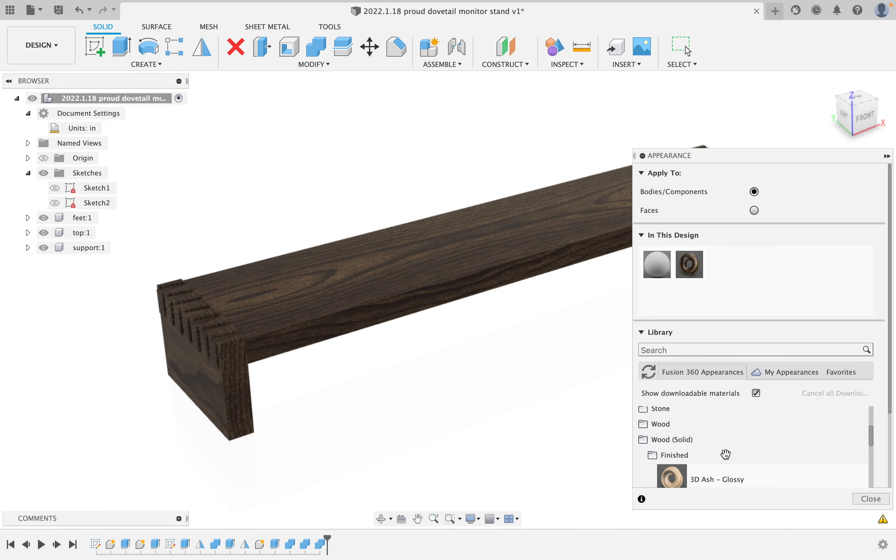
Apply the 3D Ash - Semigloss appearance from the solid wood library to the support component
scroll(727, 455, down, 2)
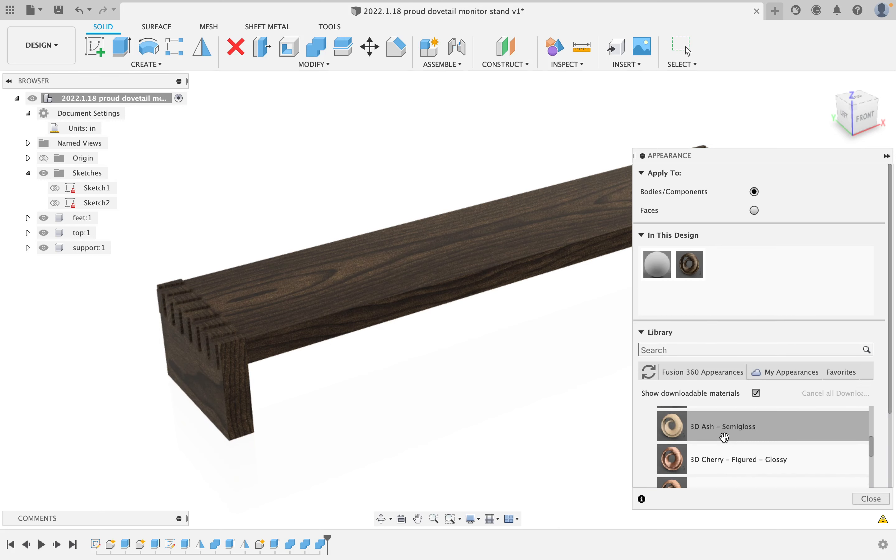
drag(725, 437, 105, 250)
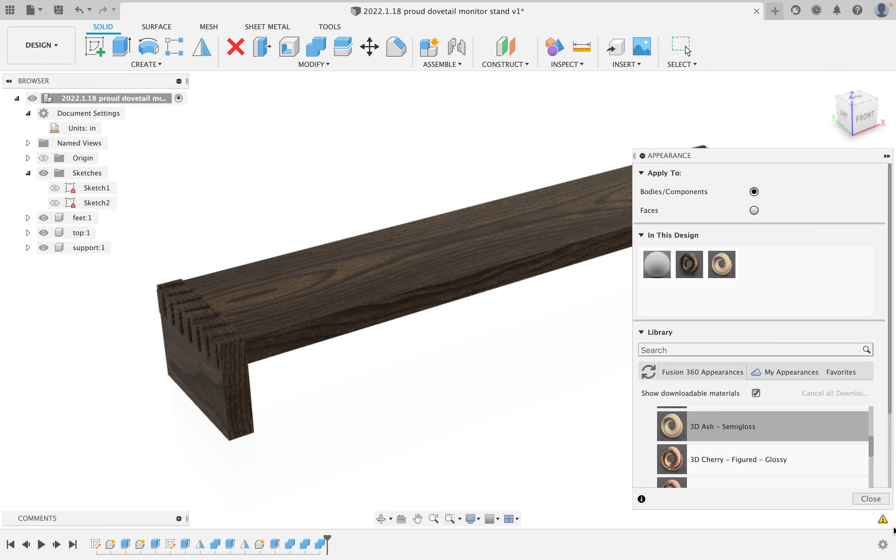
click(869, 499)
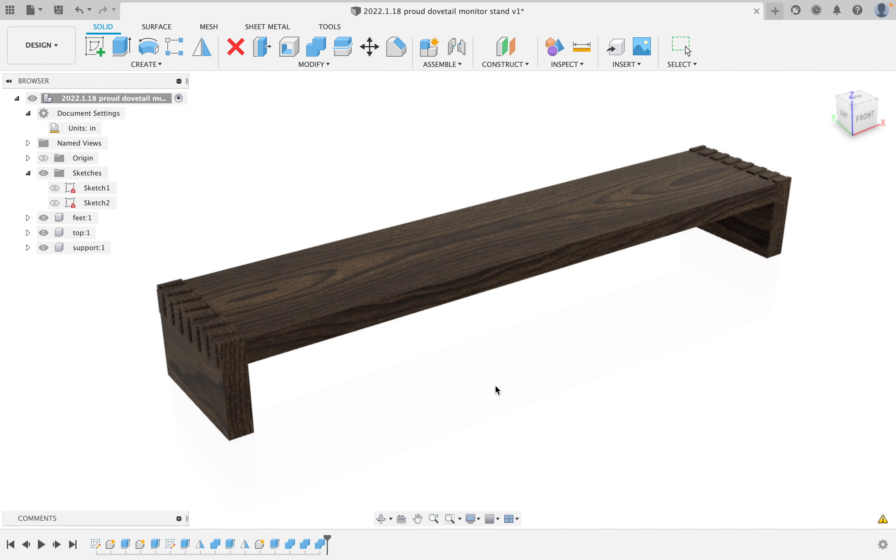
Examine the whole stand from above, the front and below, including the support rail under the top
shift+middle_drag(484, 294, 543, 408)
key(Escape)
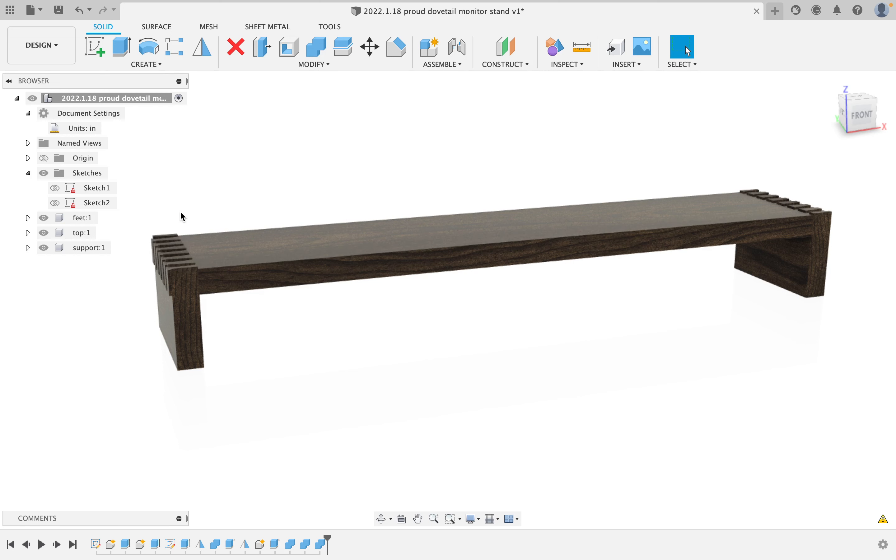
shift+middle_drag(259, 246, 267, 258)
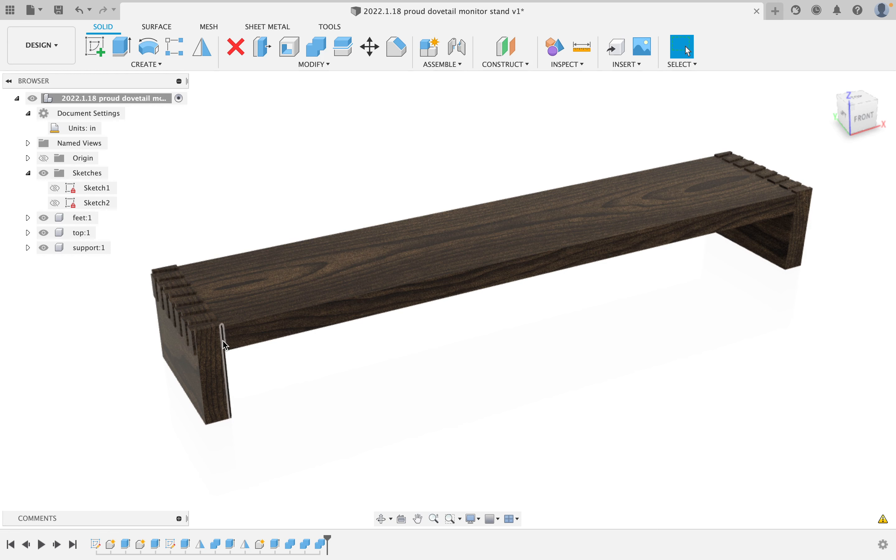
shift+middle_drag(253, 356, 274, 363)
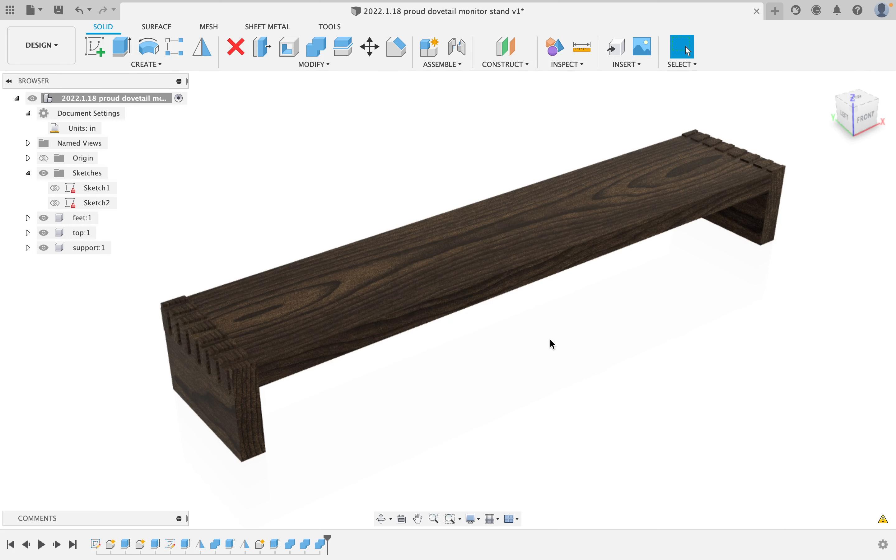
shift+middle_drag(550, 340, 535, 298)
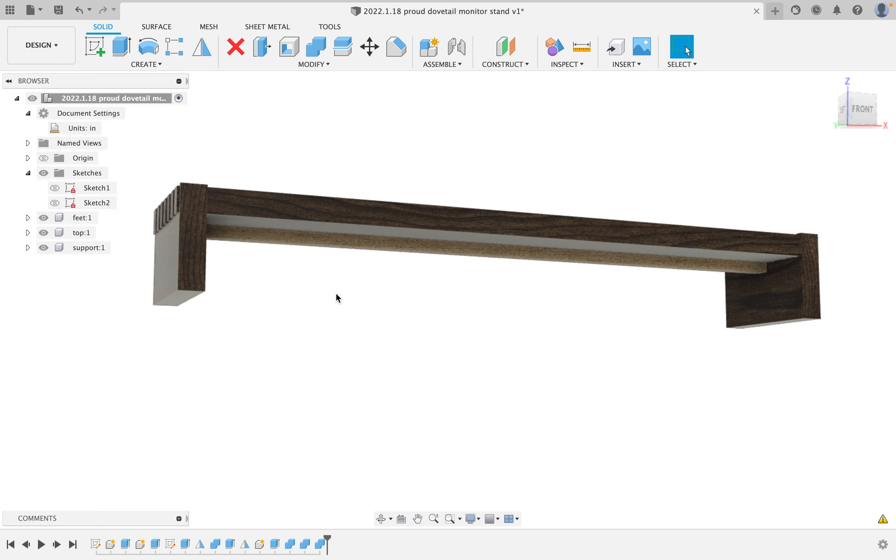
shift+middle_drag(337, 294, 352, 308)
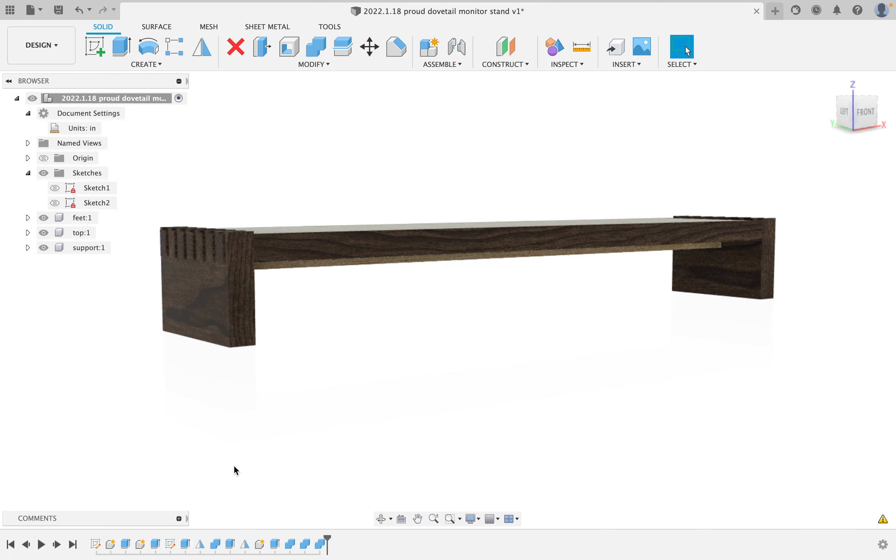
Set the stand's overall height dimension in Sketch1 to 4 inches, finish the sketch and review the updated model
right_click(104, 187)
click(149, 226)
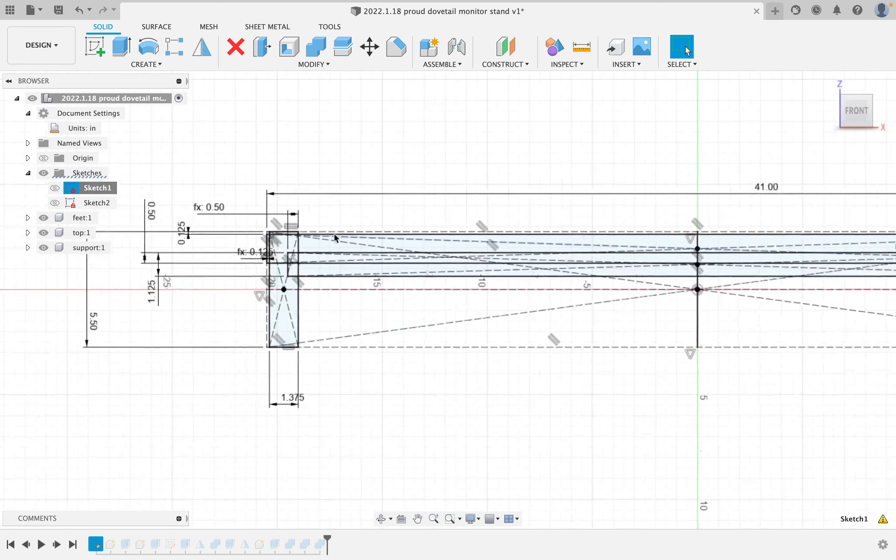
double_click(94, 321)
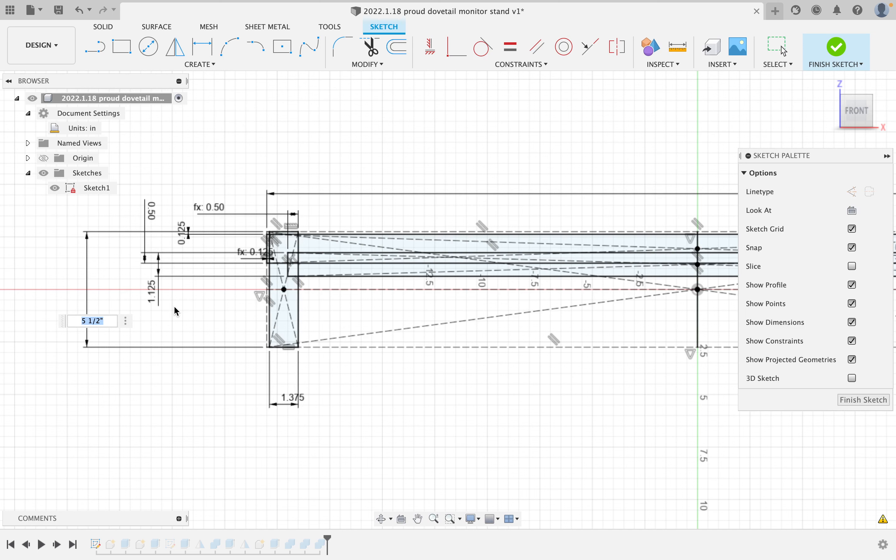
key(Return)
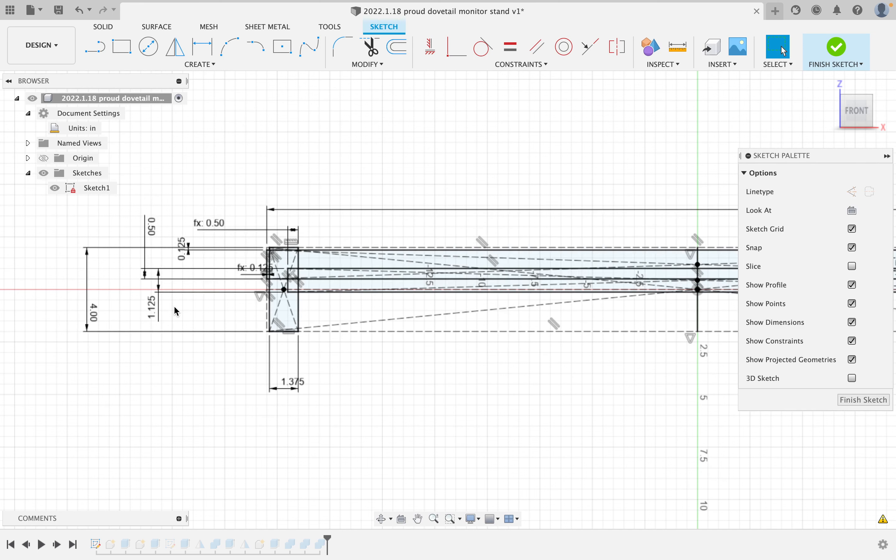
click(837, 47)
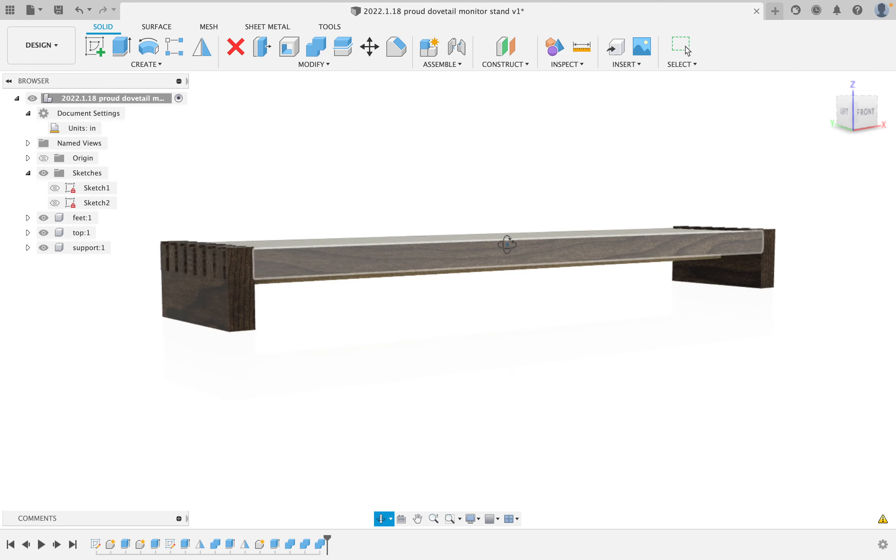
mouse_move(506, 244)
shift+middle_down()
mouse_move(483, 216)
mouse_move(500, 254)
mouse_move(499, 243)
shift+middle_up()
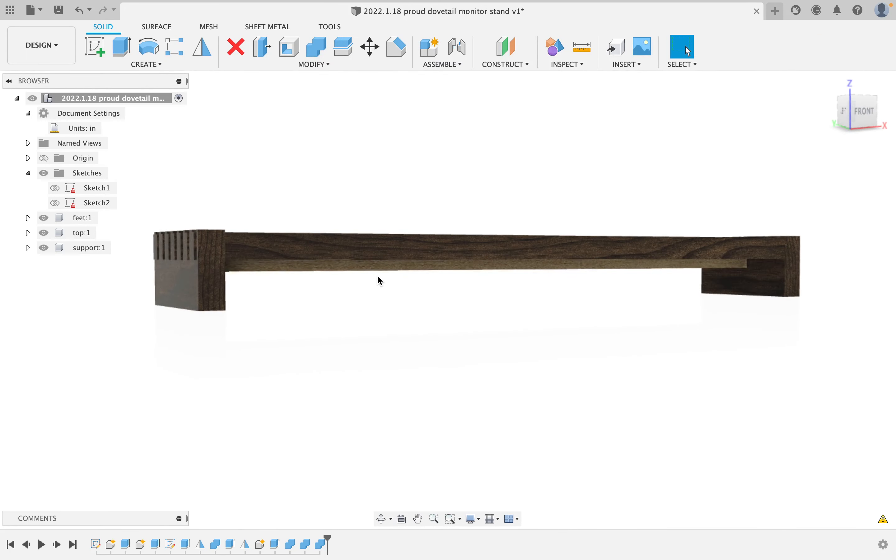
shift+middle_drag(380, 281, 425, 263)
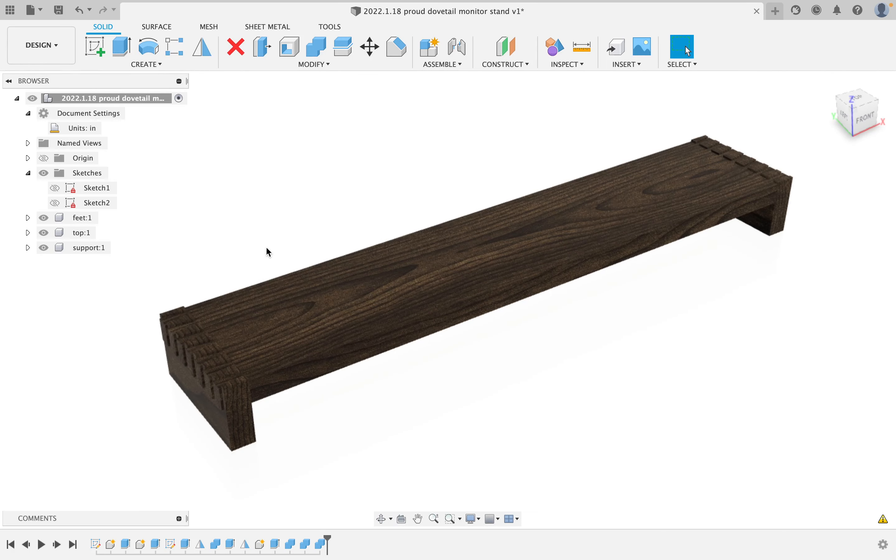